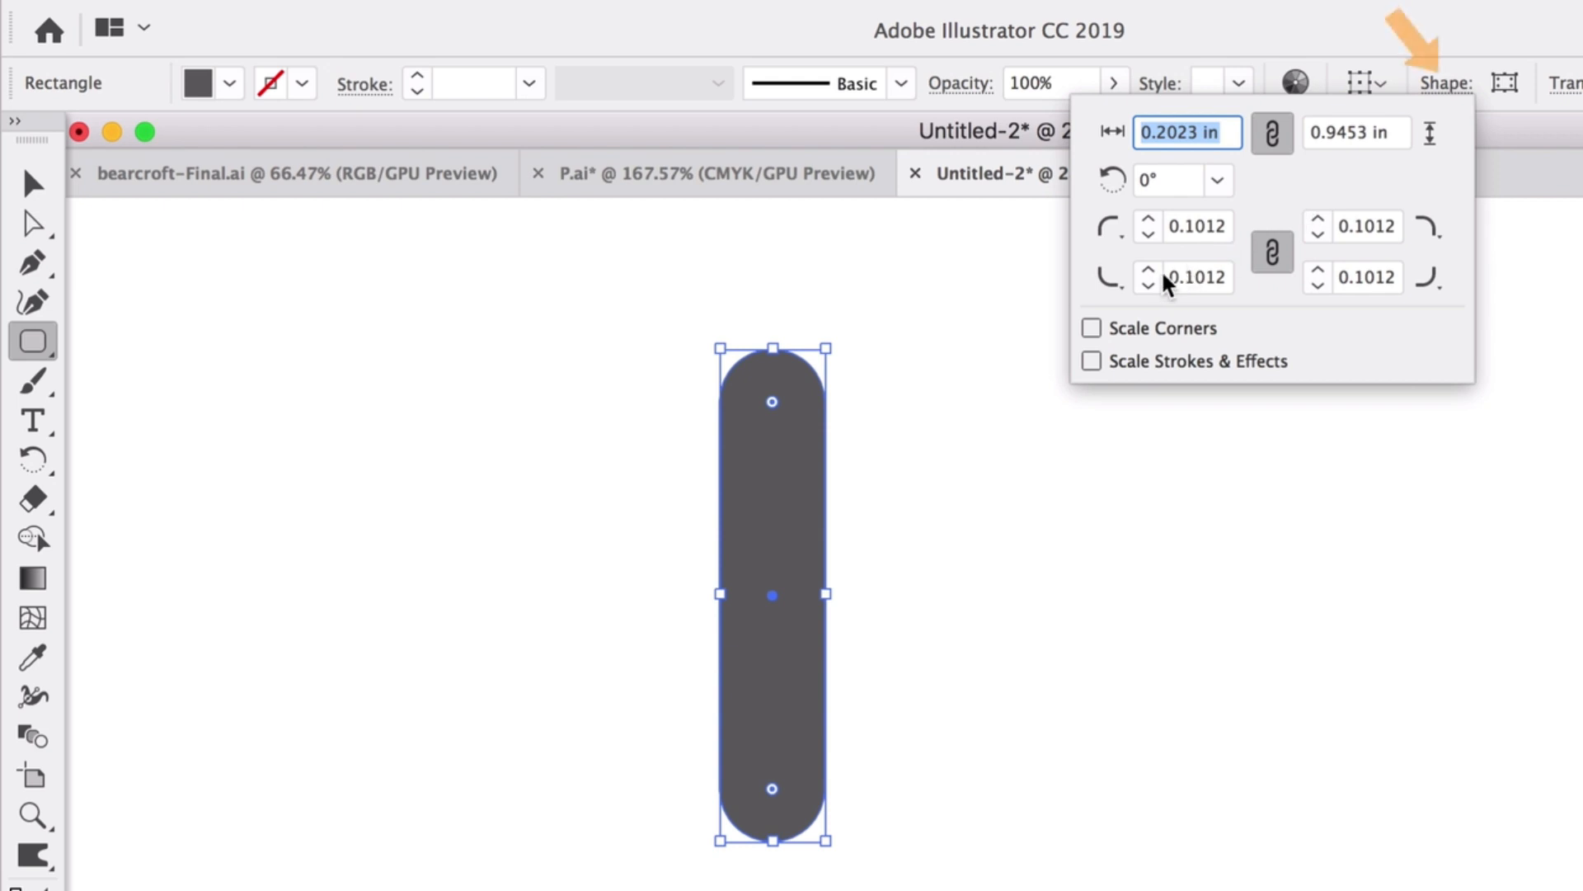
- Set all four corner radii of the vertical rounded rectangle to 0.05 in and deselect it
double_click(1222, 238)
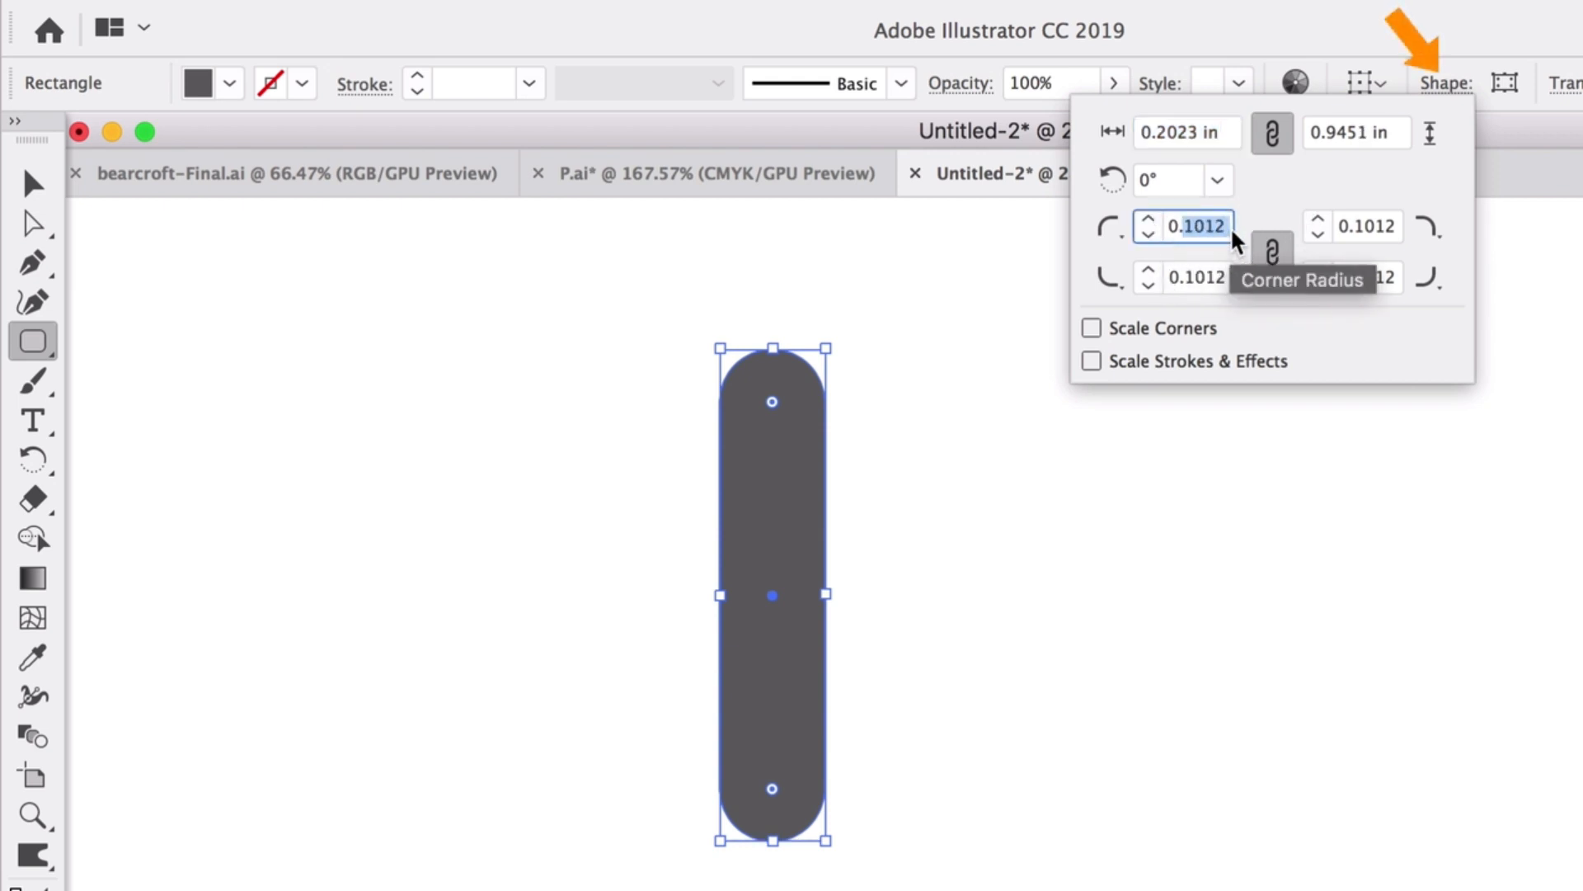
type("05in")
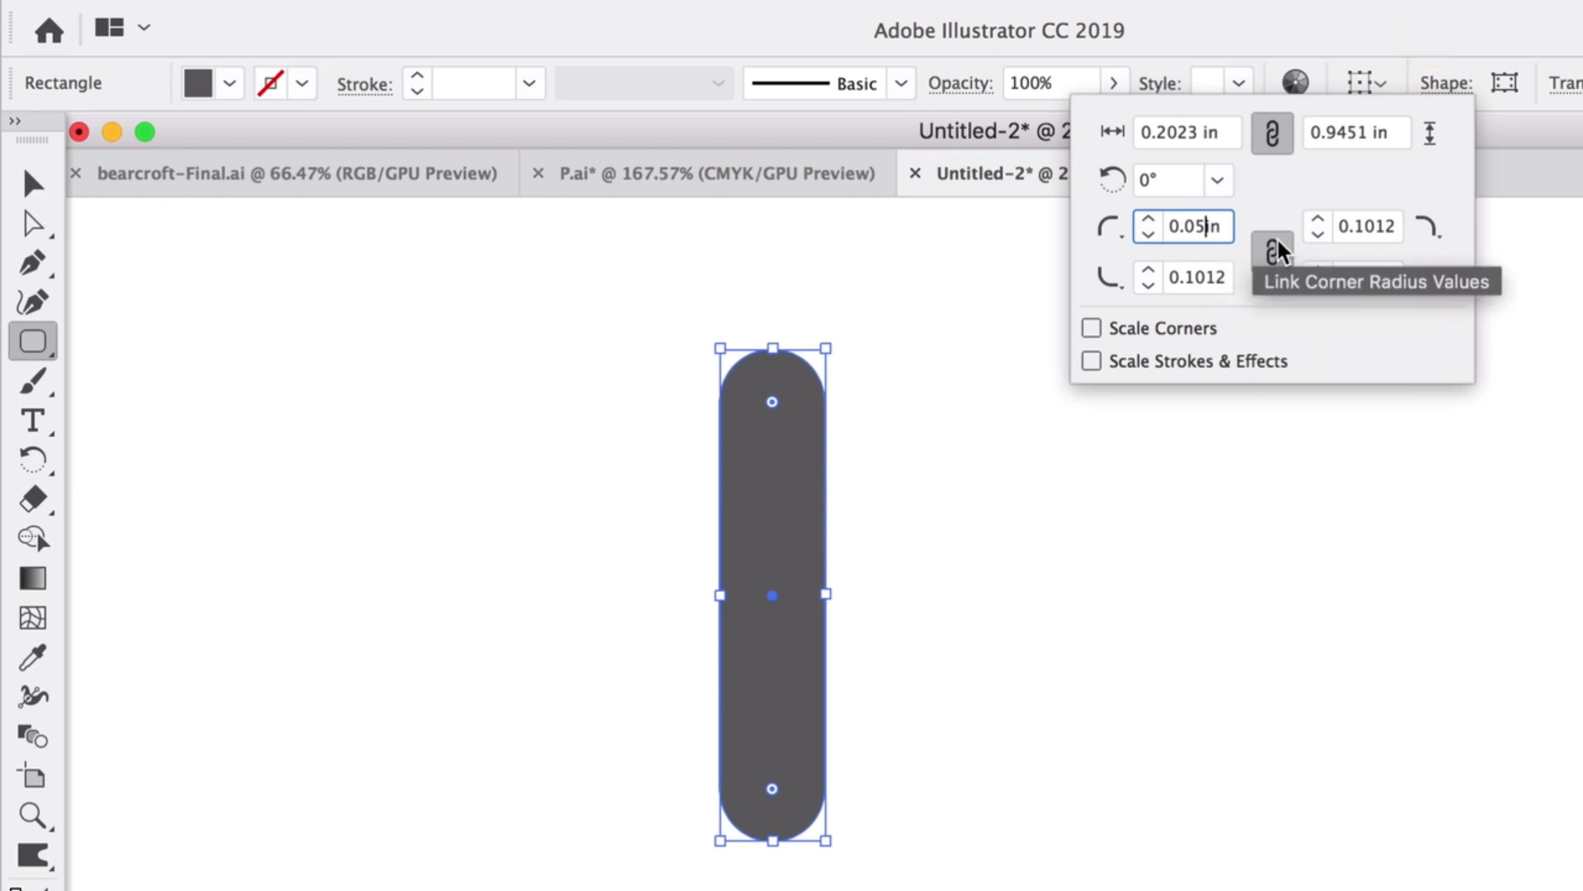
left_click(1275, 250)
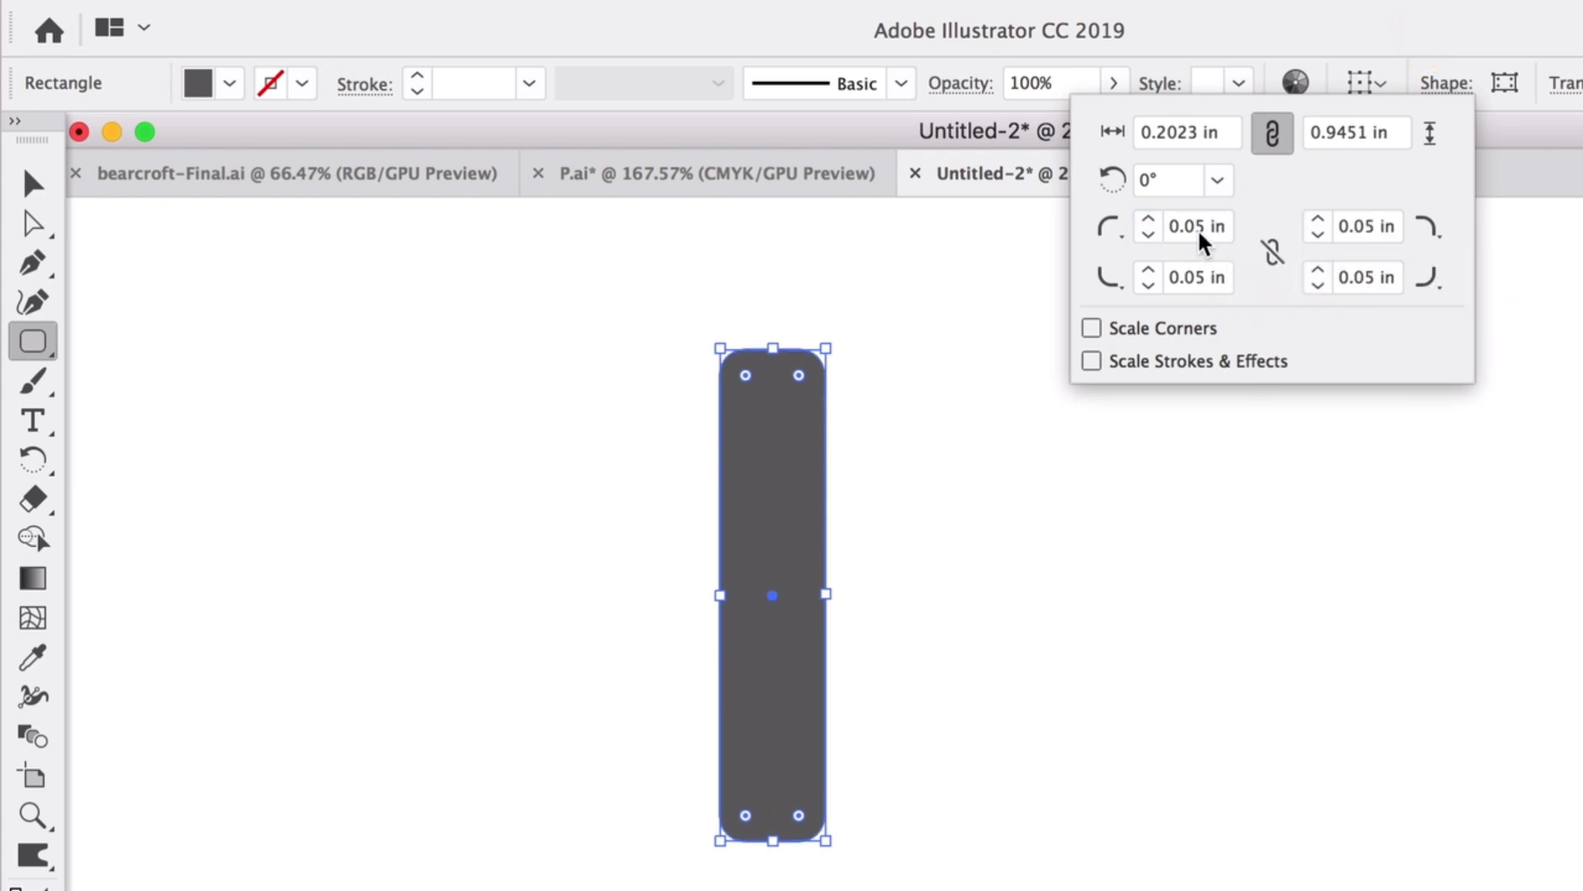
left_click(1021, 583)
left_click(1059, 532)
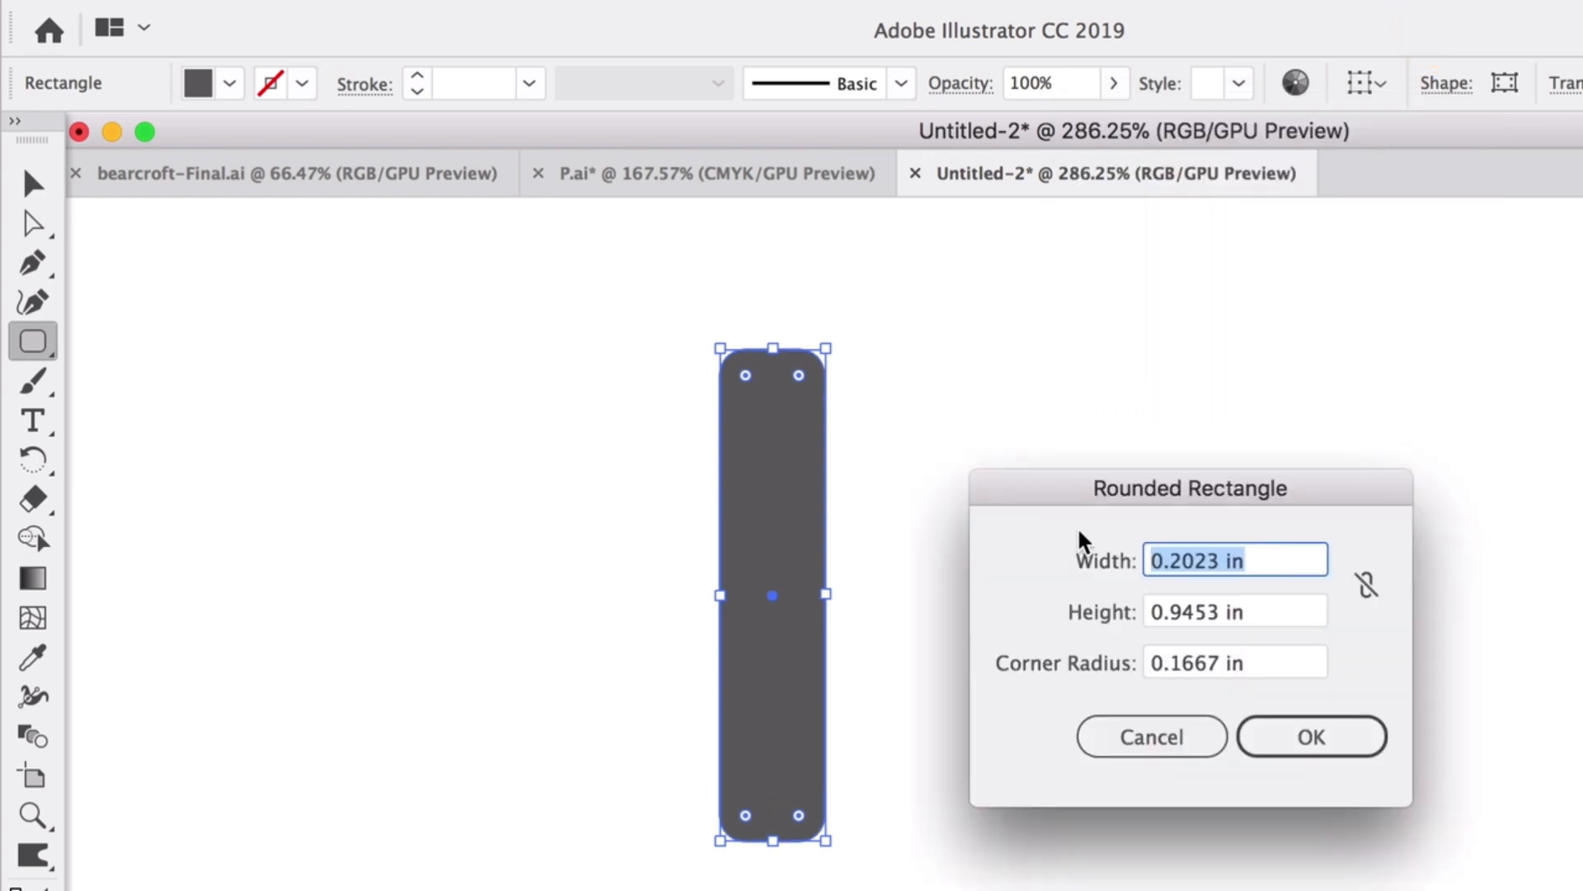
left_click(1152, 736)
key("v")
left_click(441, 524)
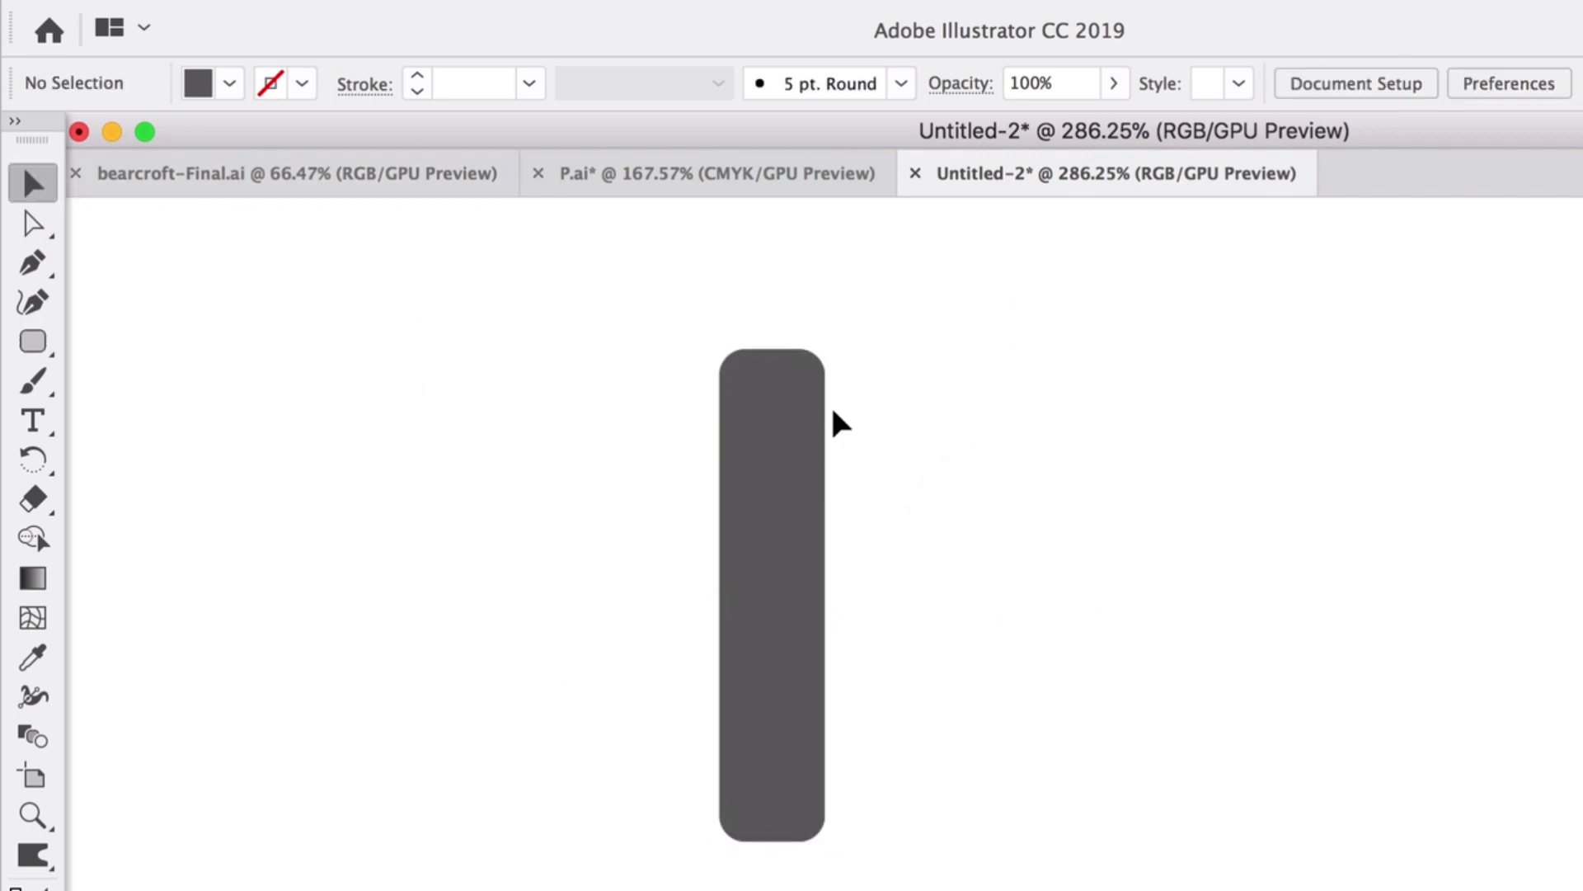
- Draw a circle, enlarge it slightly and place it over the upper right side of the bar as the P's bowl
left_click_drag(33, 341, 153, 384)
left_click_drag(440, 396, 726, 683)
left_click(36, 182)
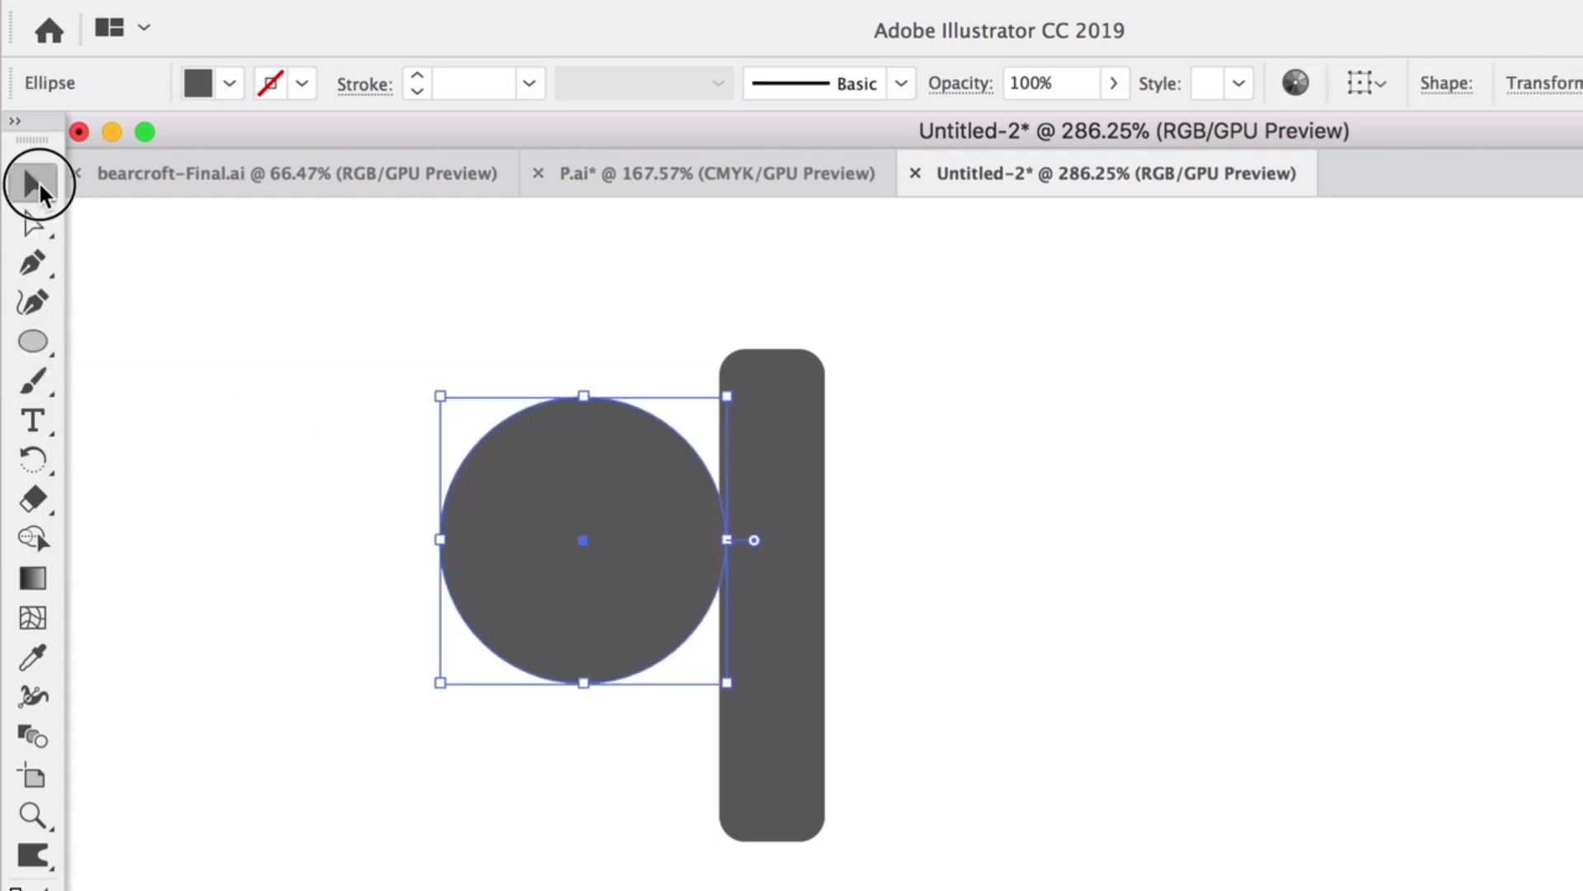
left_click_drag(531, 471, 852, 409)
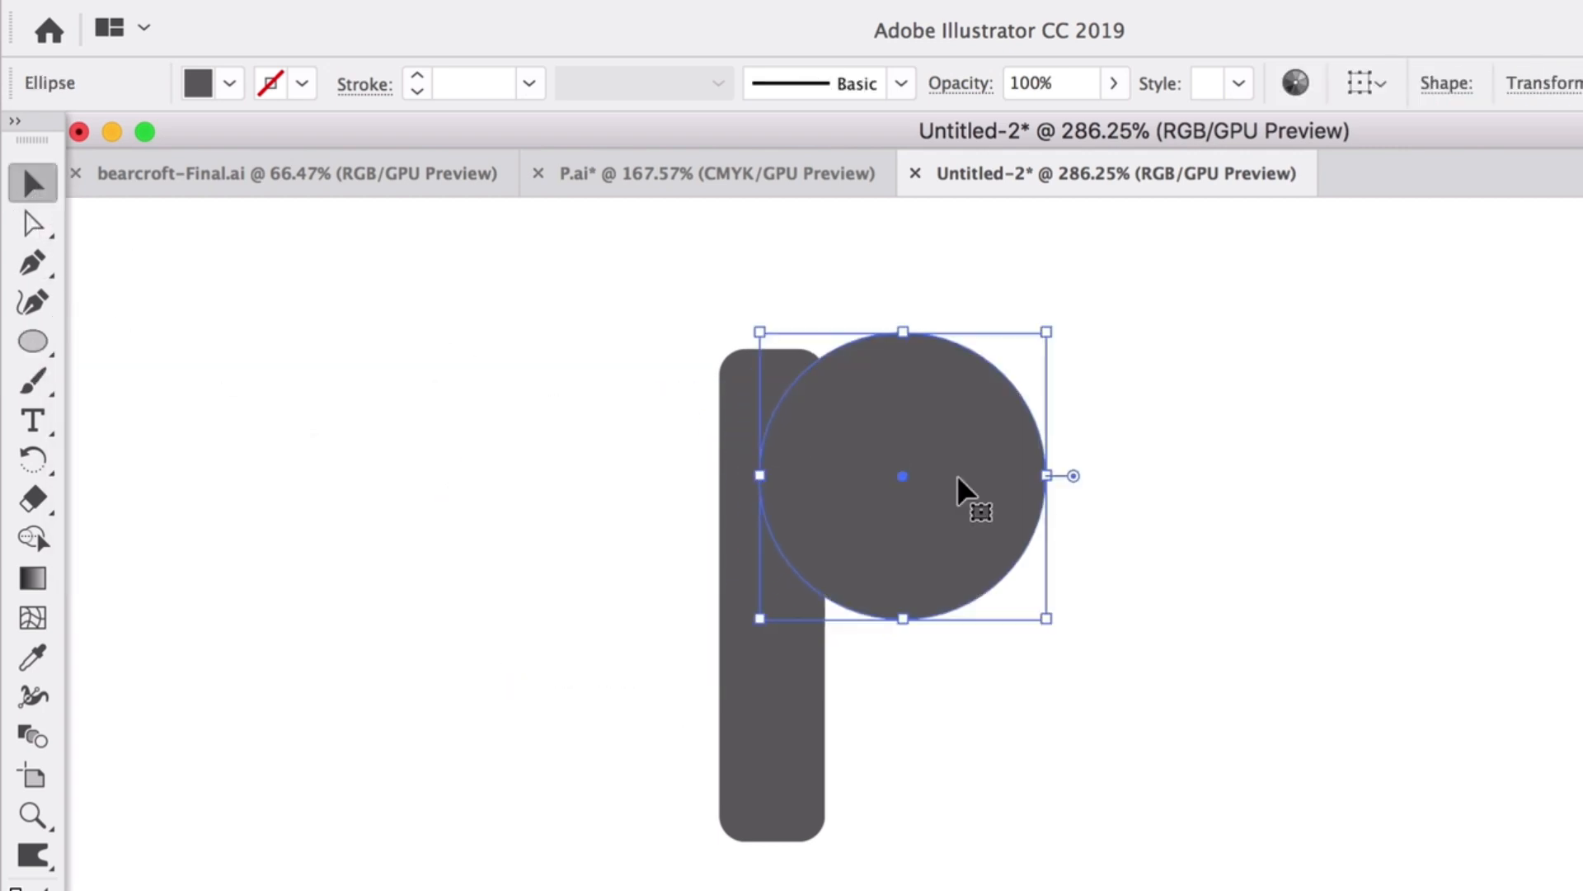
left_click_drag(1053, 622, 1092, 651)
mouse_move(983, 563)
left_mouse_down()
mouse_move(956, 545)
mouse_move(950, 592)
mouse_move(965, 587)
left_mouse_up()
left_click(1245, 720)
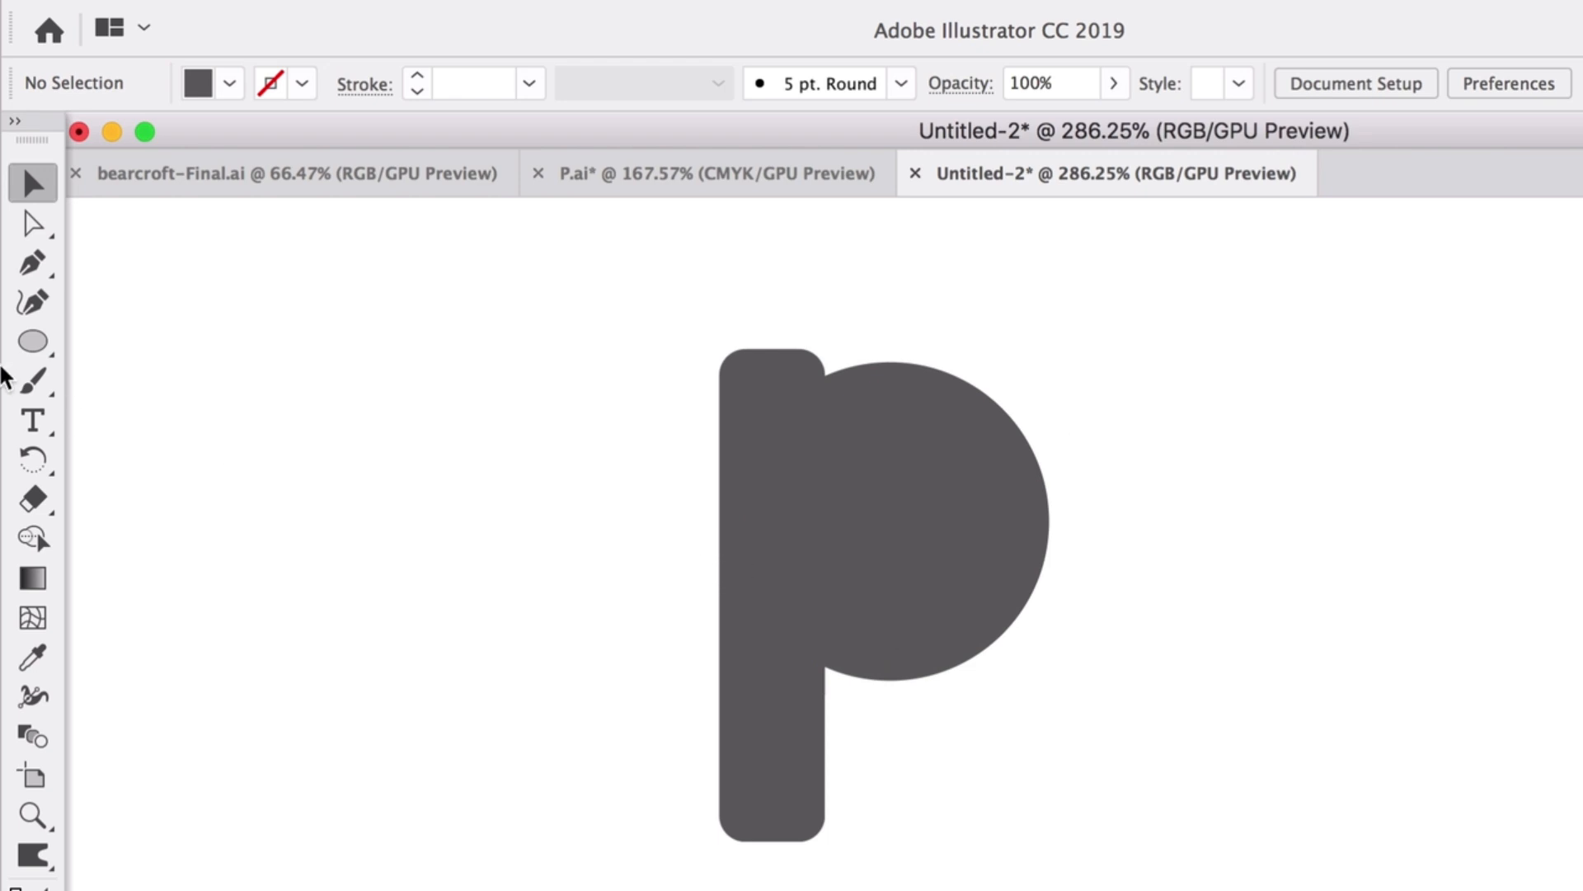
- Draw a smaller circle, fill it white and place it near the middle of the large circle
left_click(32, 341)
left_click_drag(457, 436, 594, 571)
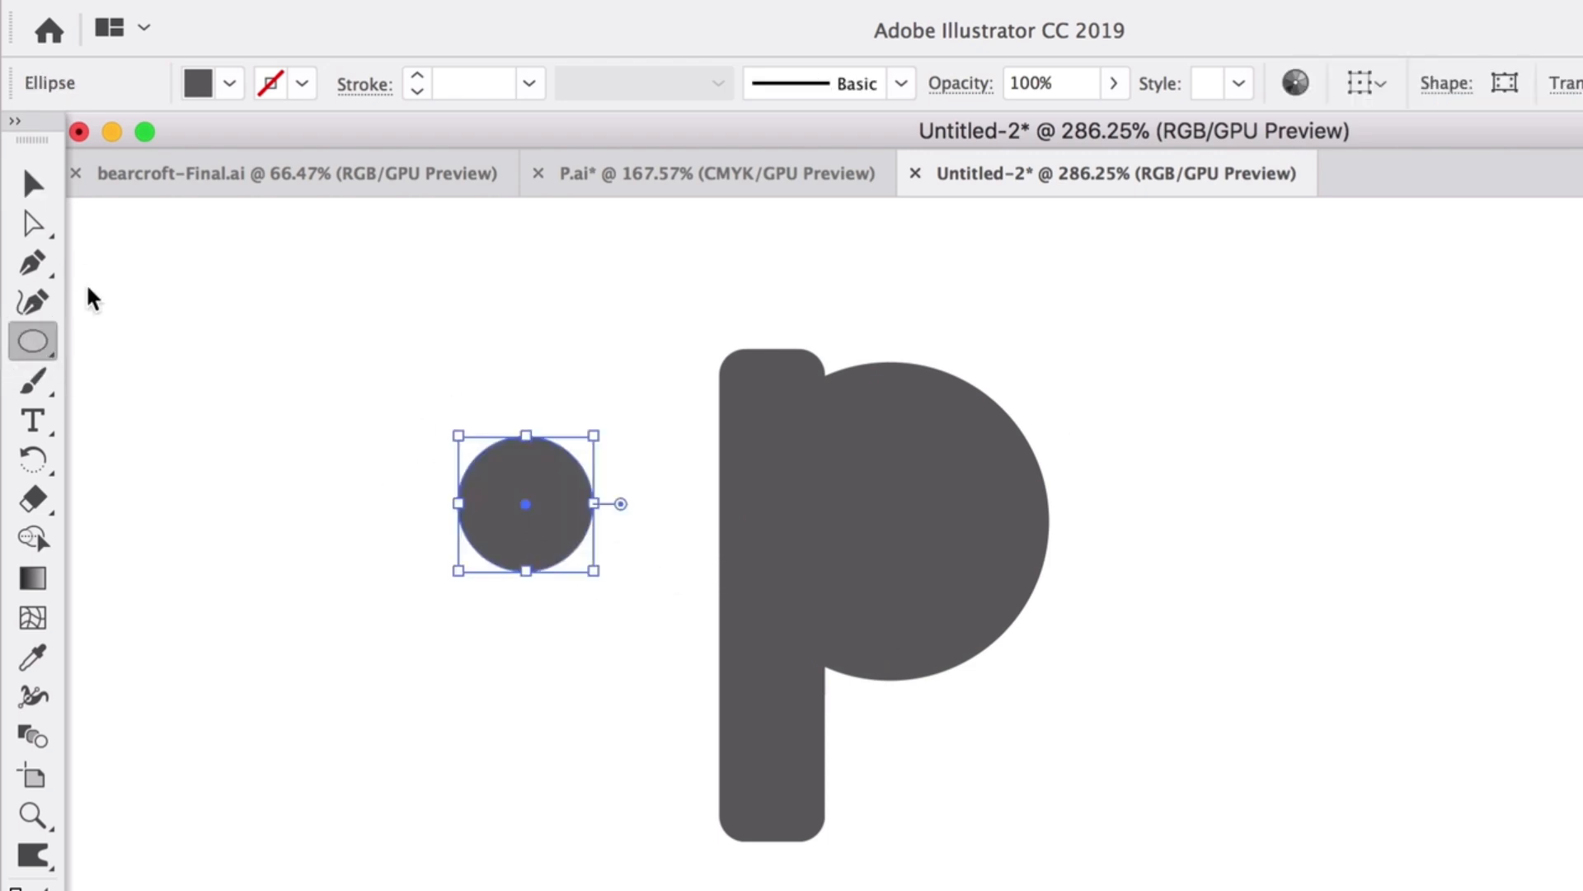
key("v")
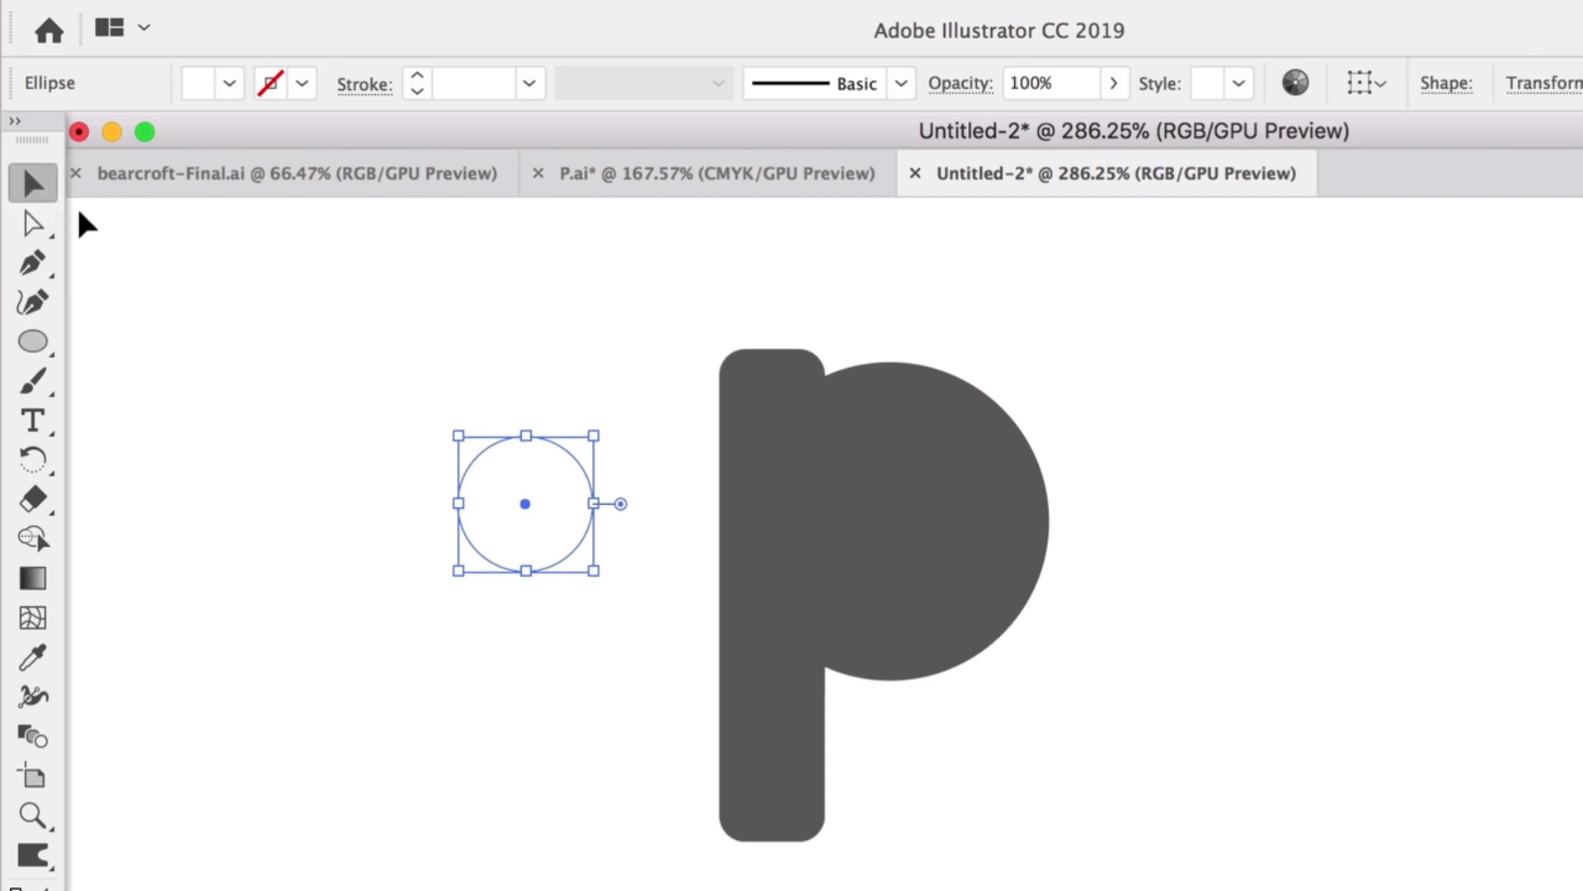
left_click_drag(548, 484, 957, 452)
left_click_drag(919, 515, 930, 520)
left_click(1431, 750)
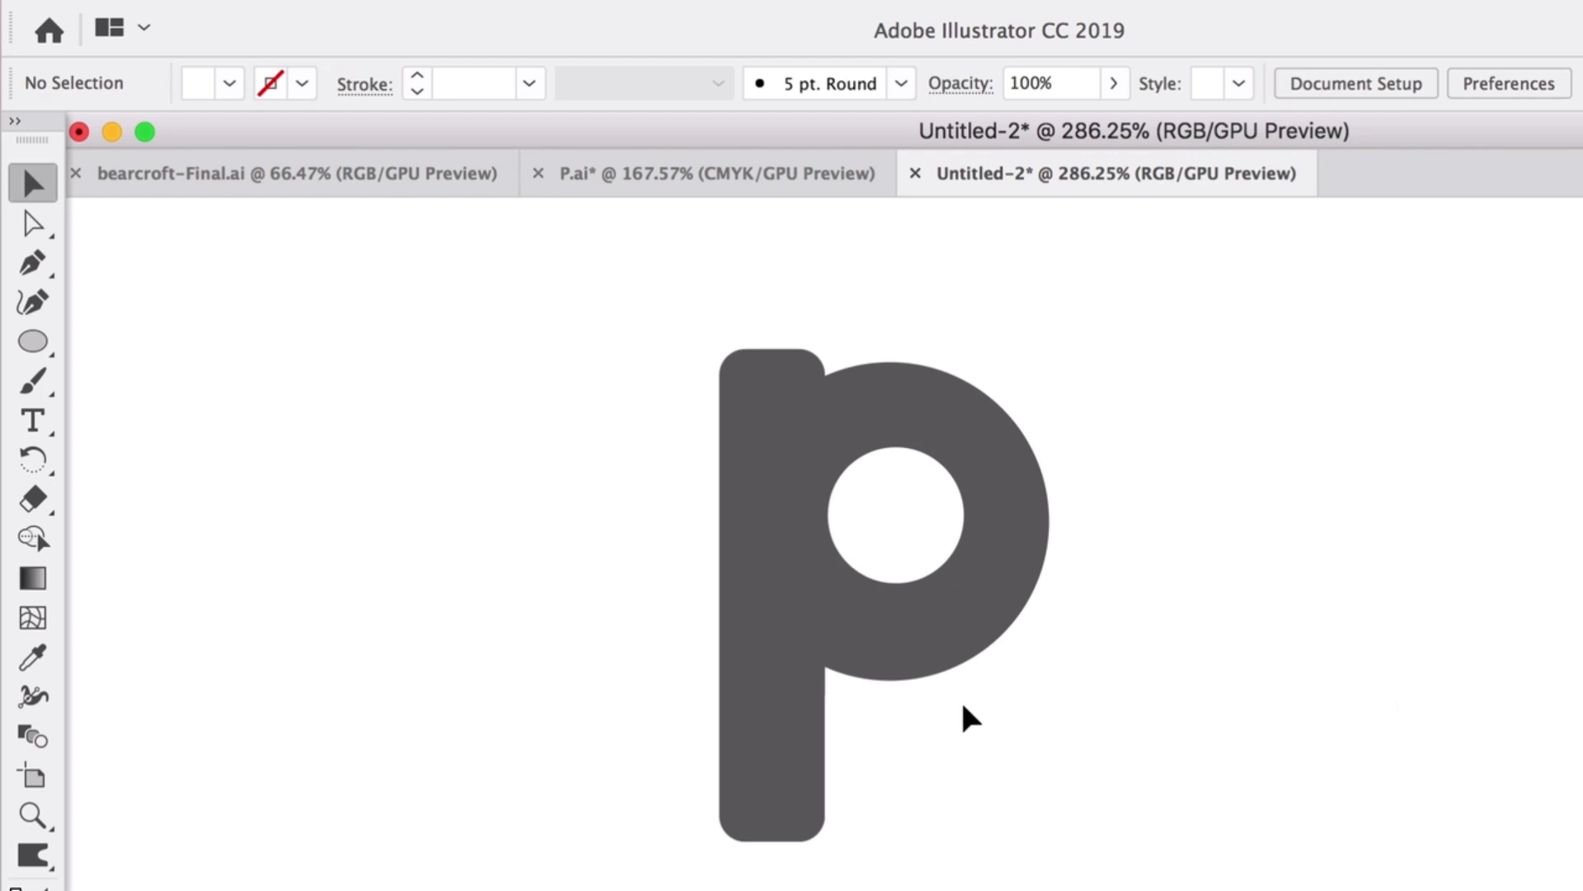
- Change the fill of the P's vertical bar to the darker grey 444444
left_click(775, 749)
double_click(25, 889)
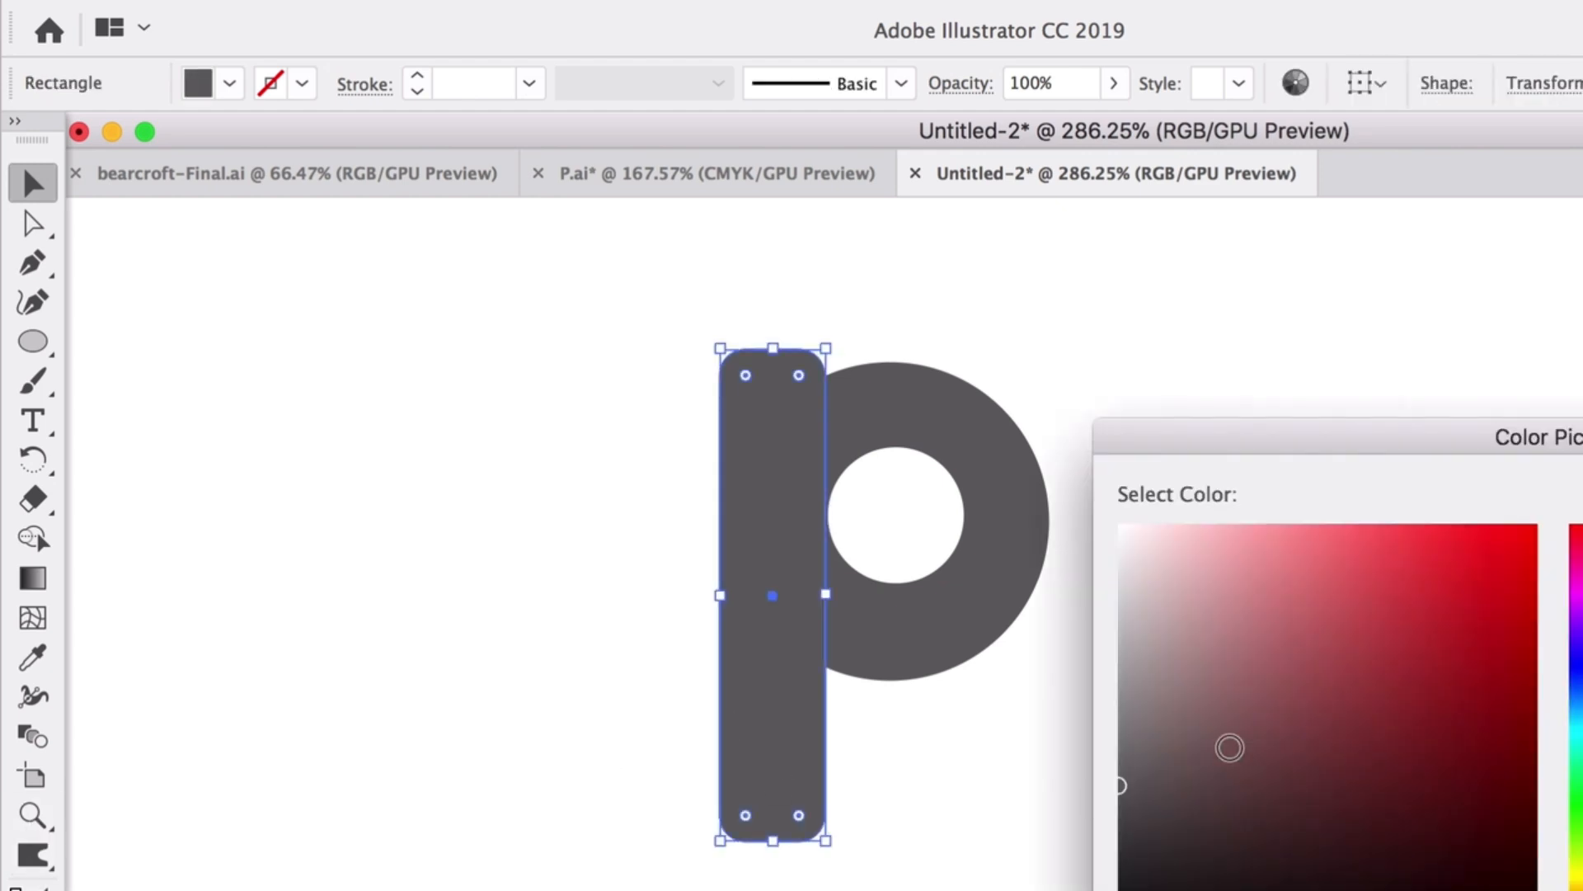
left_click(1124, 826)
key("Return")
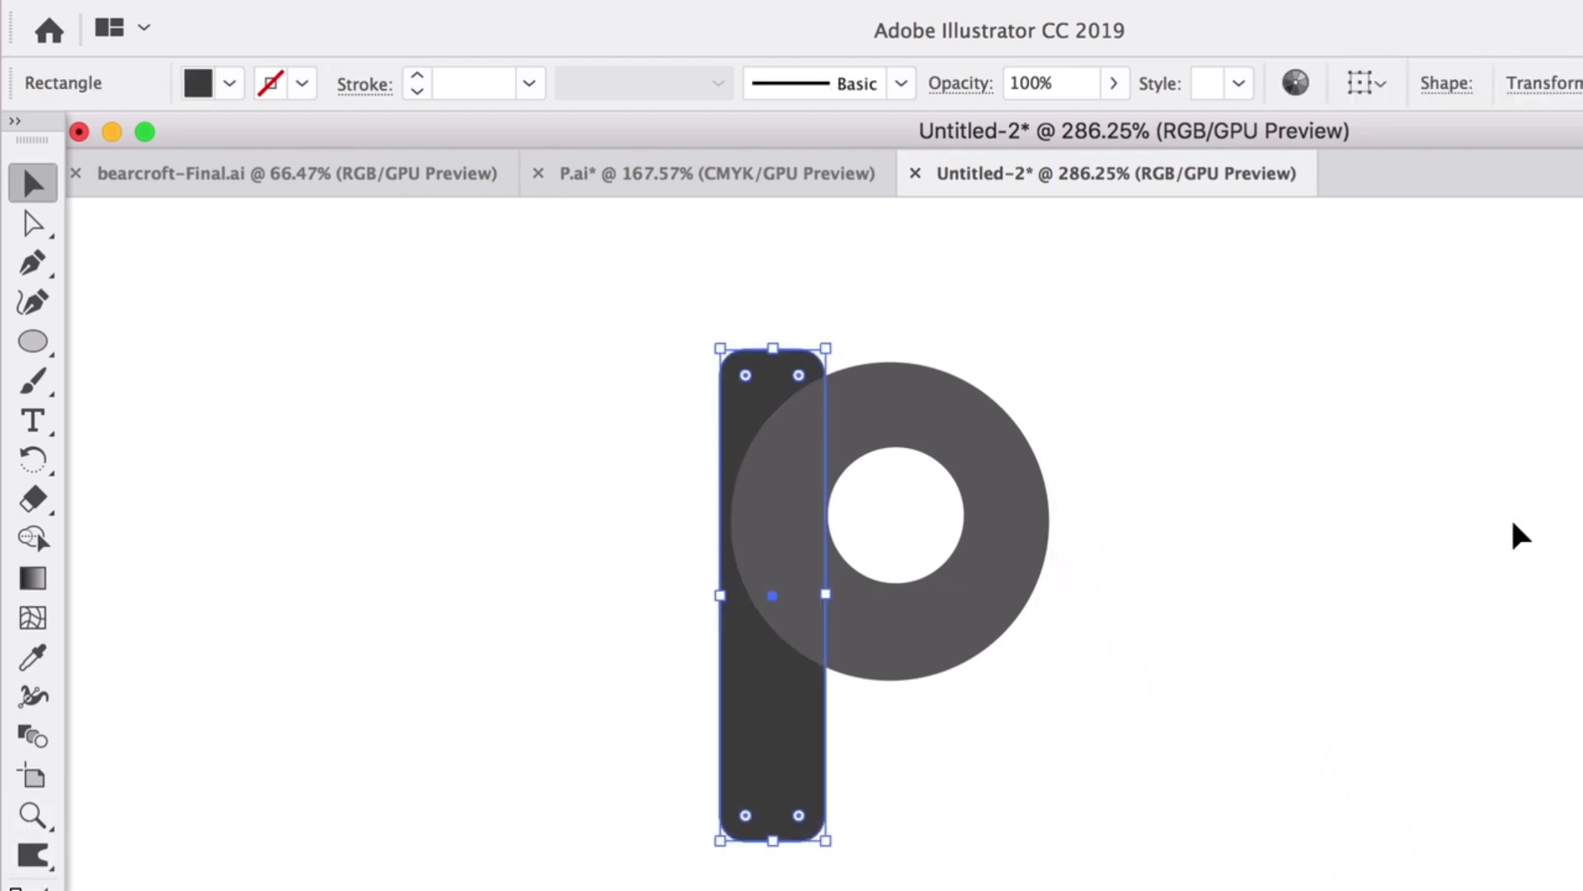
left_click(1287, 423)
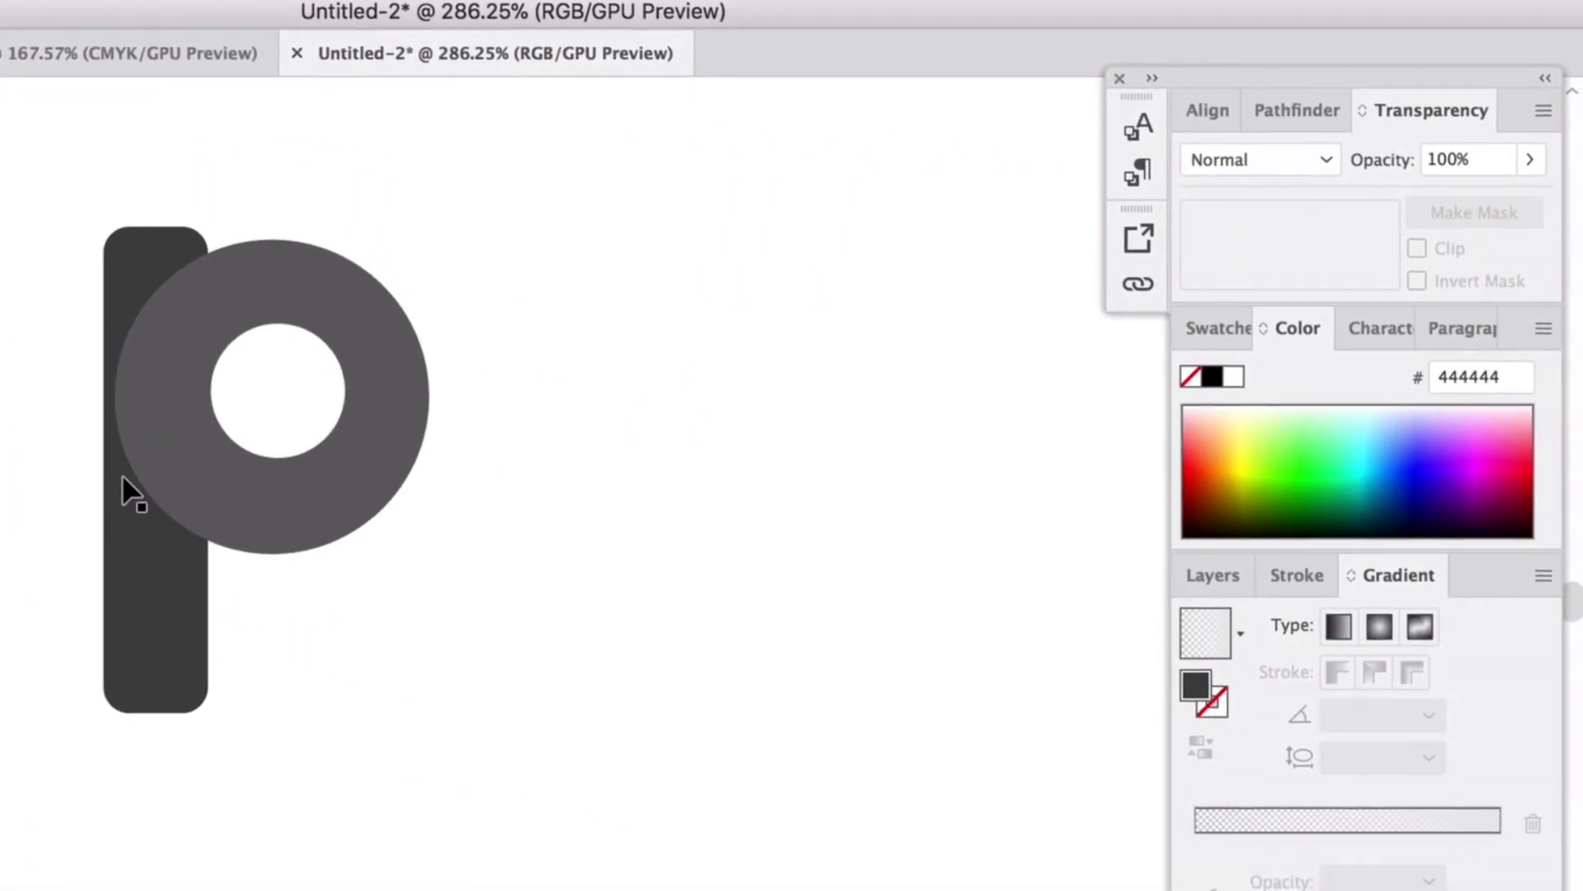
- Align the white circle and the large grey circle on their horizontal and vertical centres
left_click(1205, 109)
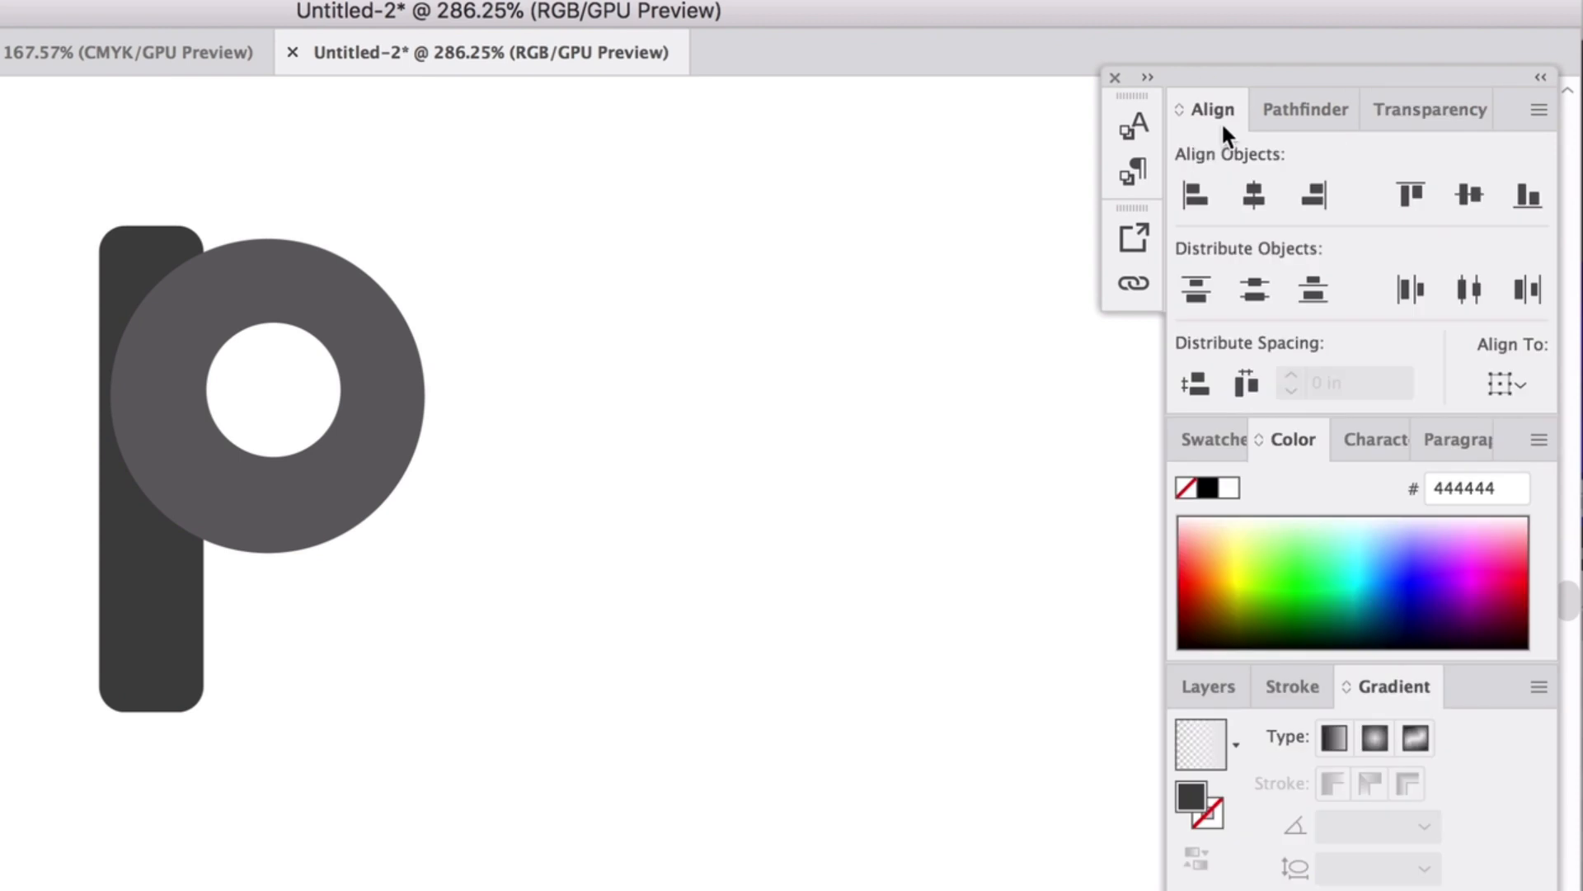
left_click(301, 390)
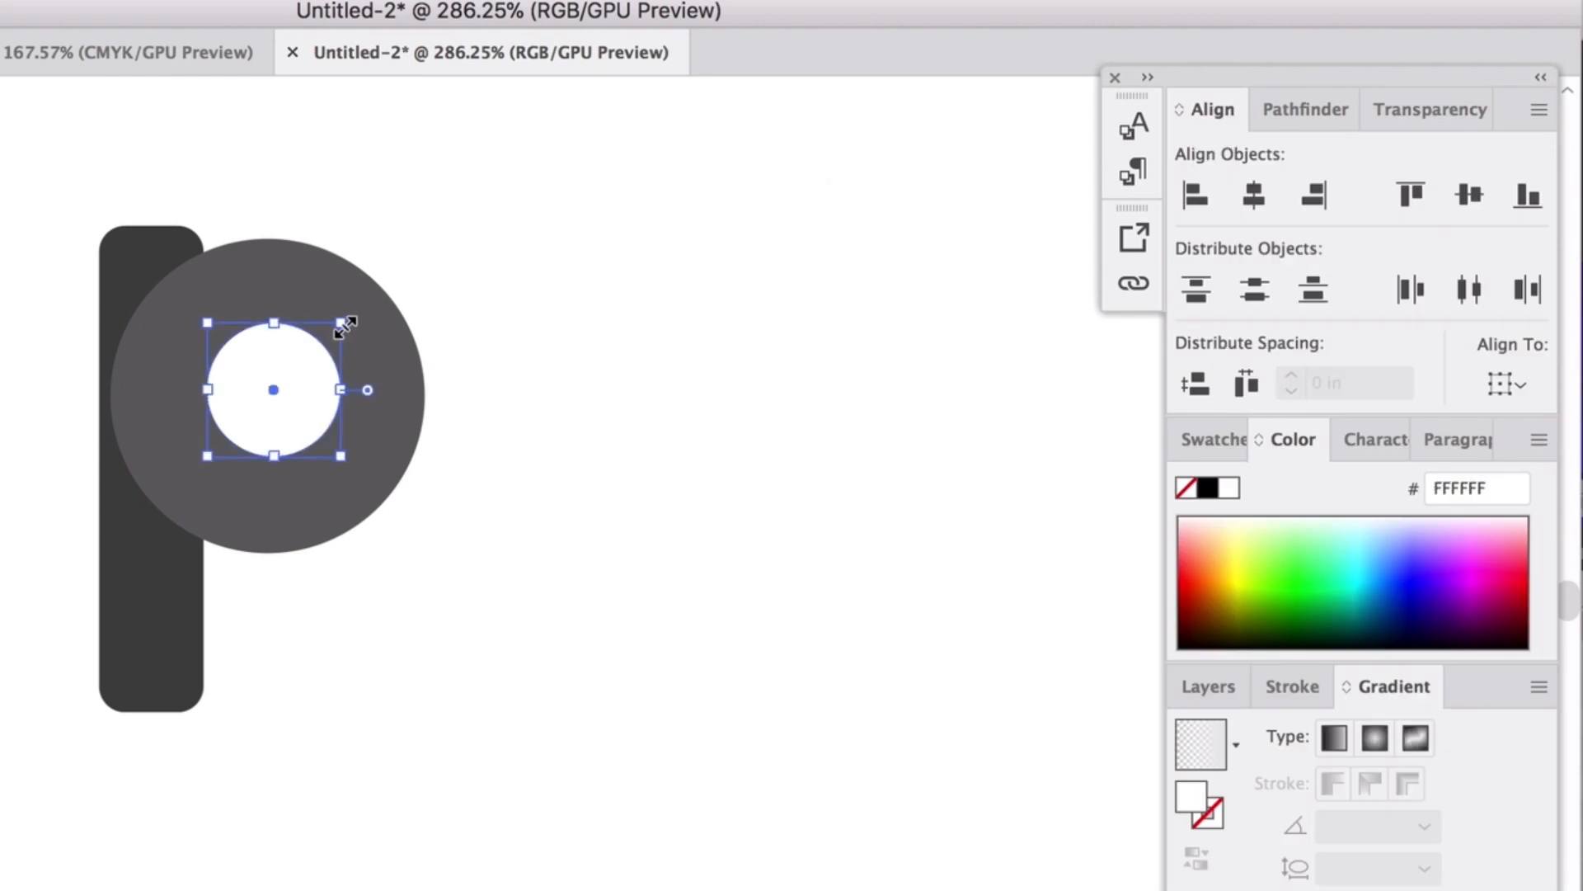
left_click(333, 293, "shift")
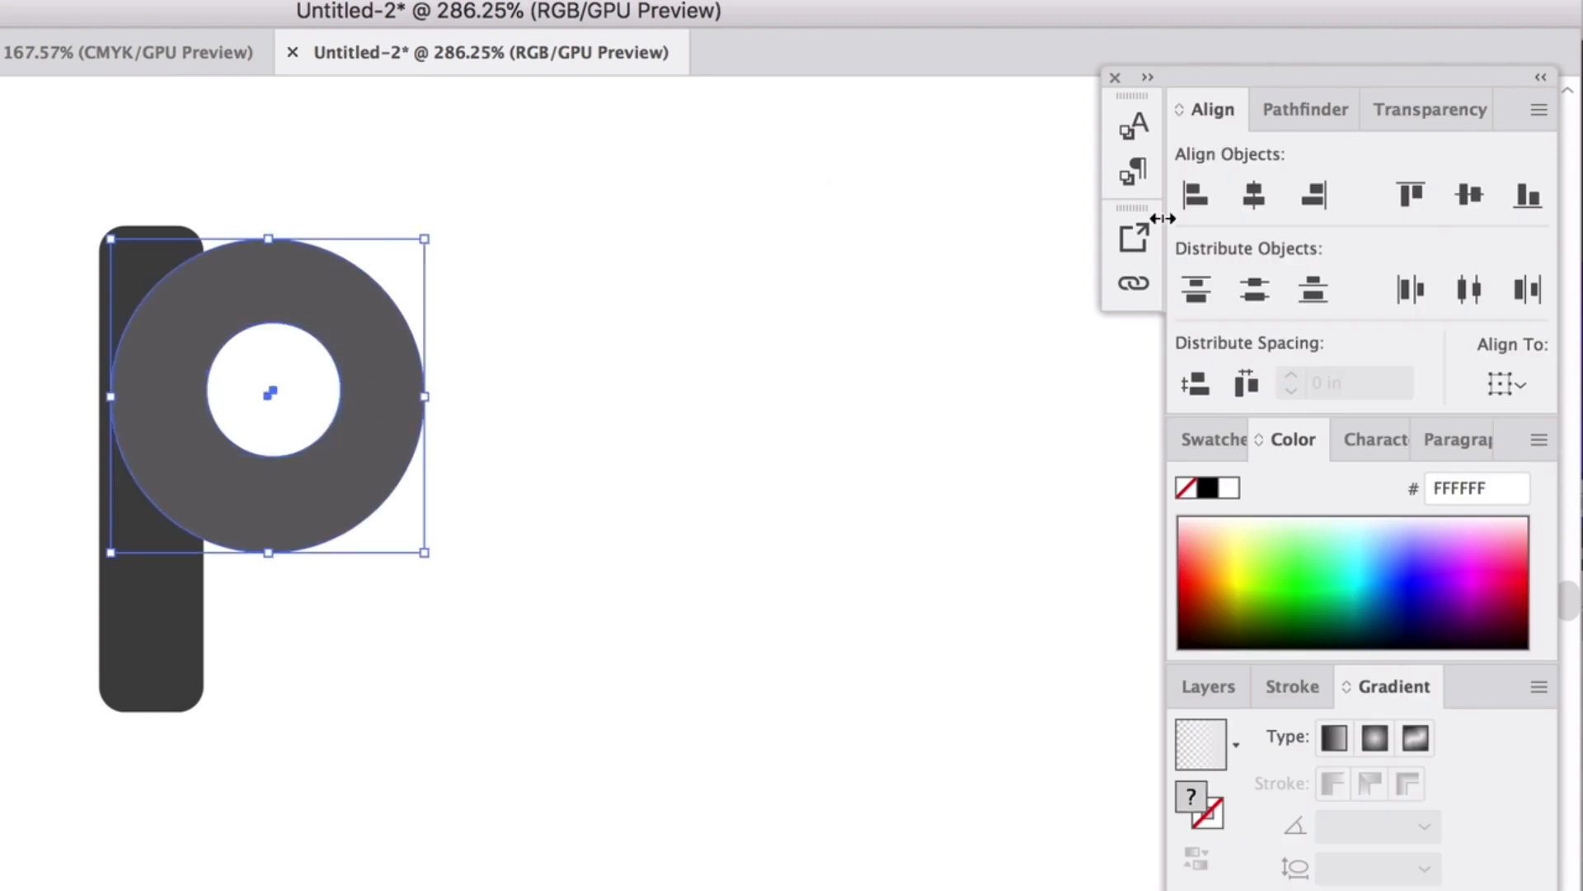
left_click(1255, 199)
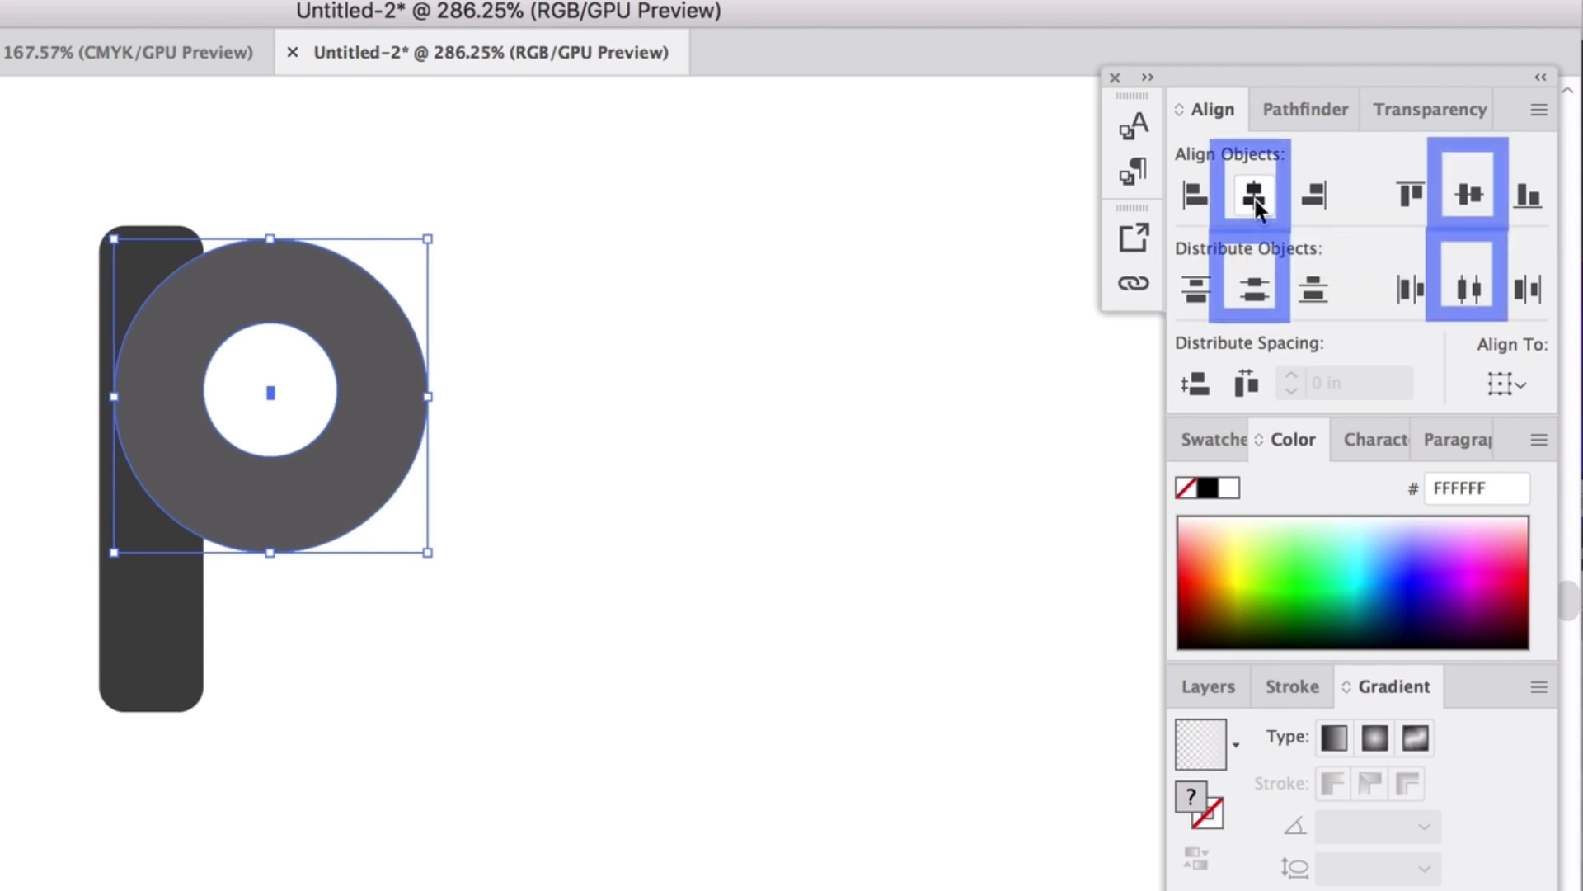
left_click(1472, 204)
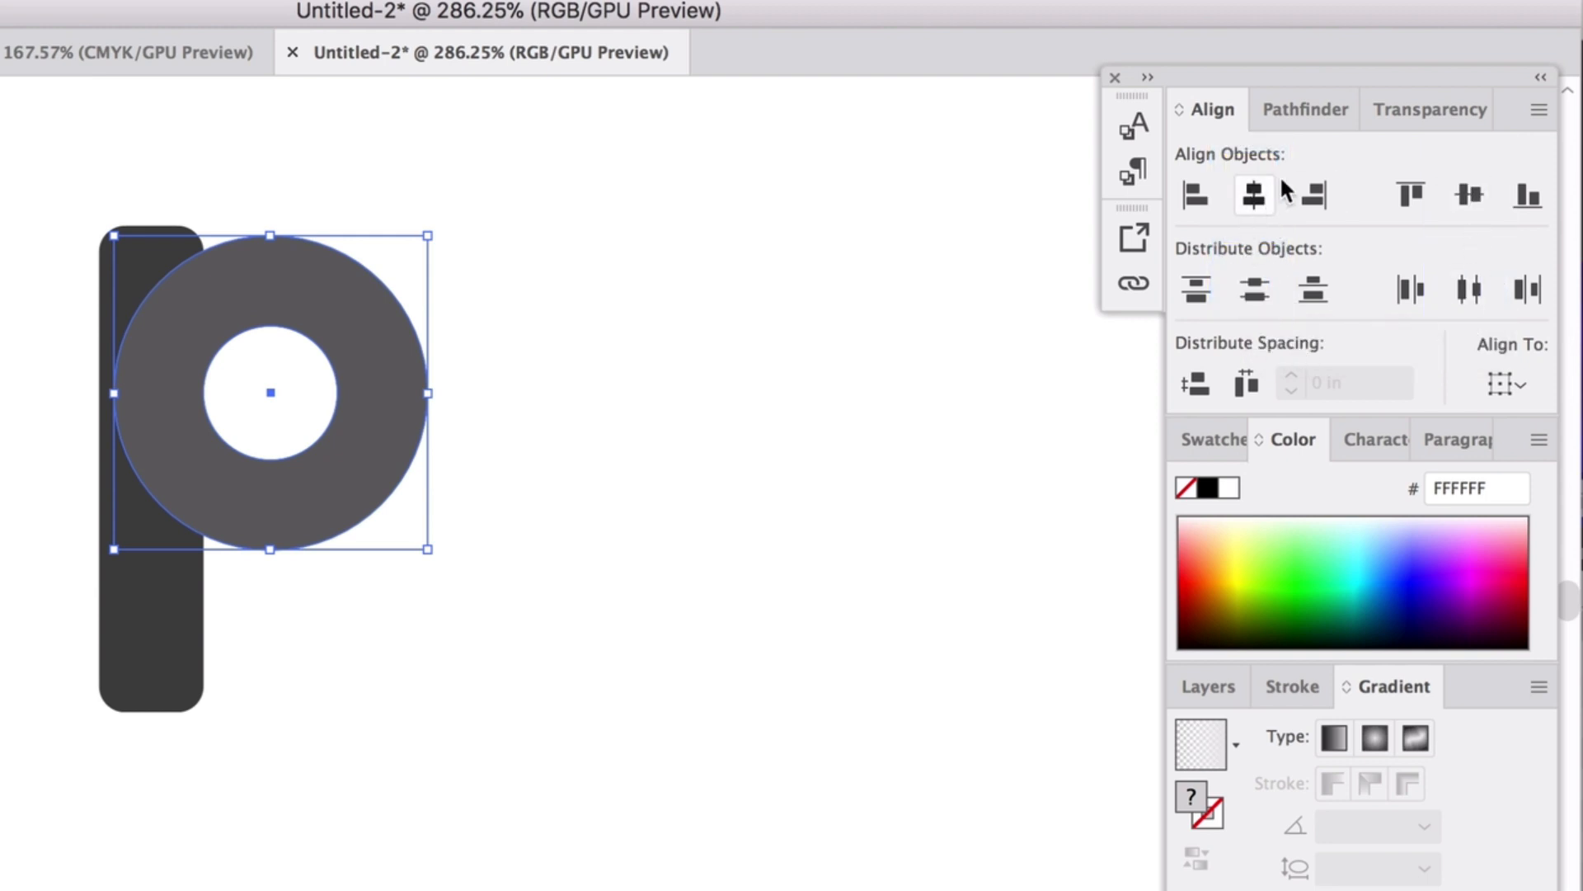
left_click(627, 322)
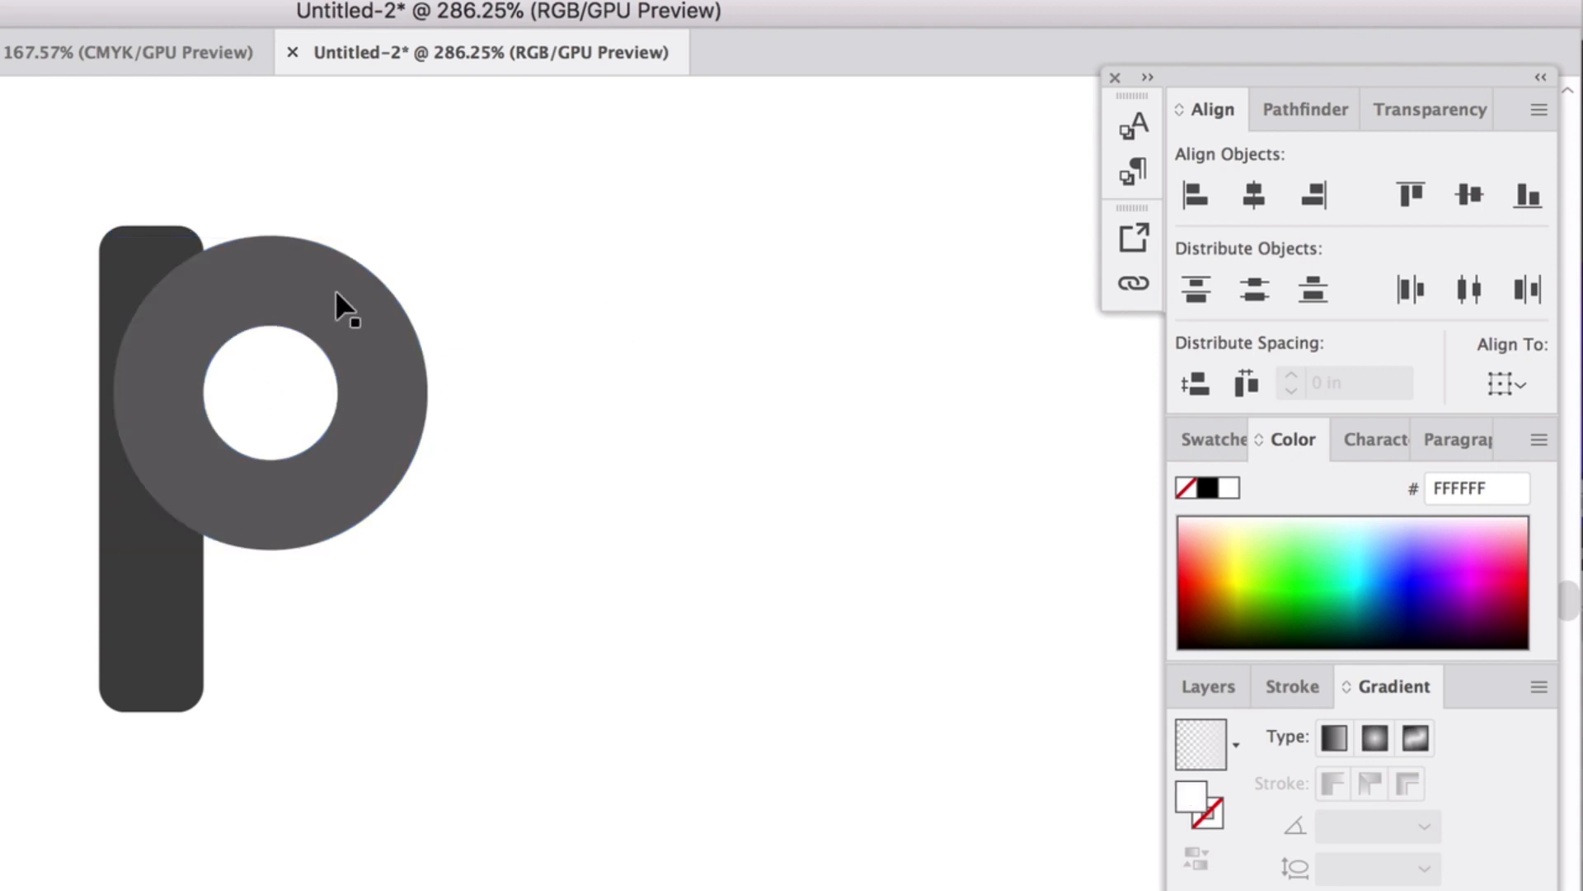
left_click(328, 447)
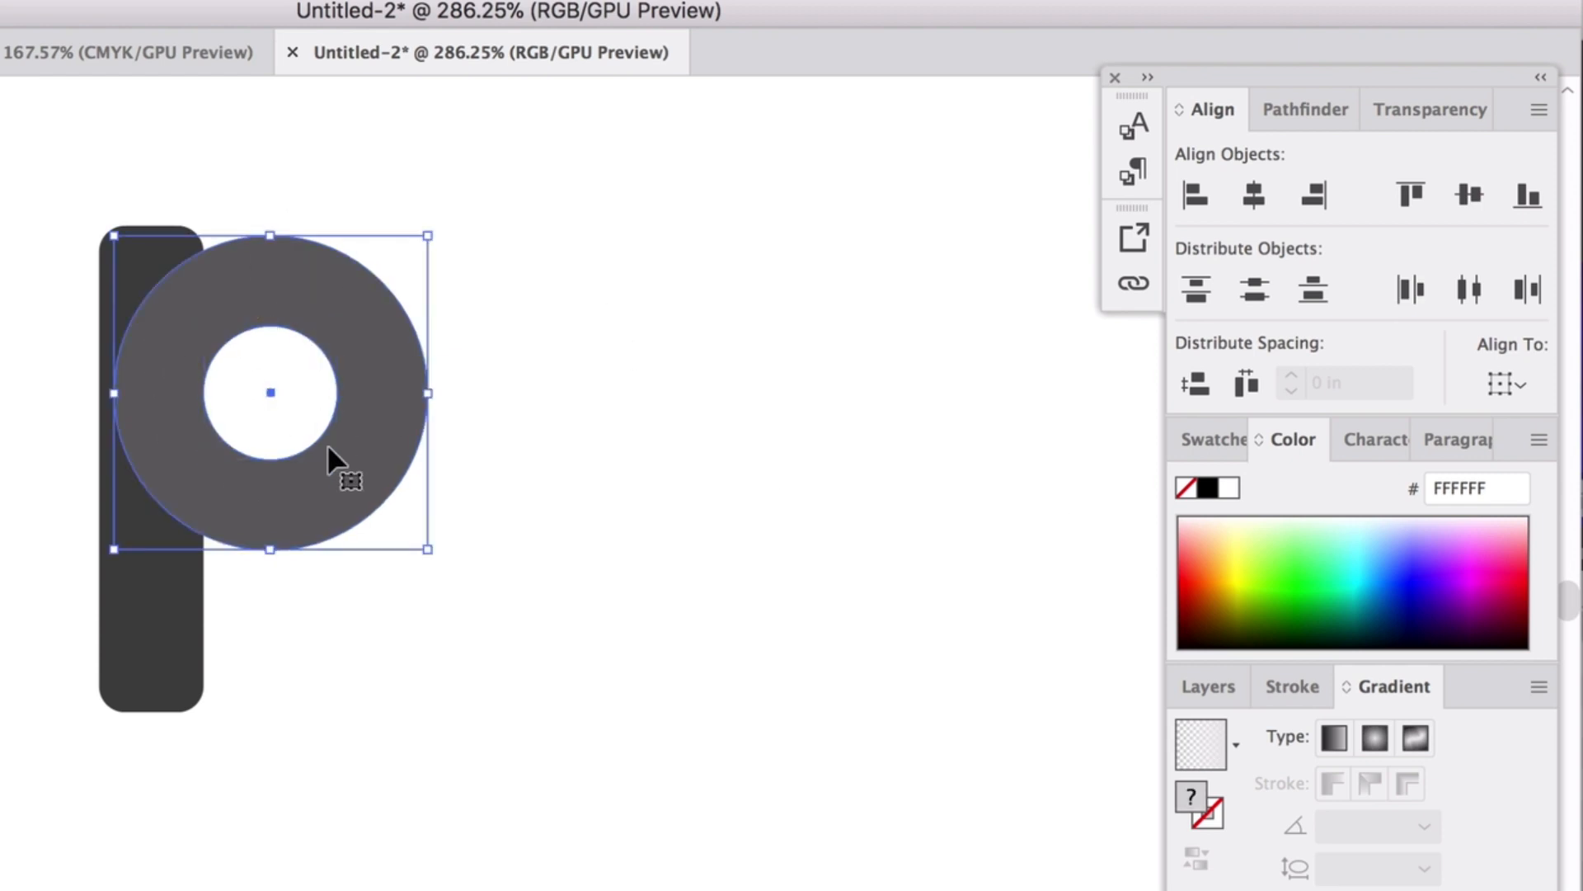
left_click(591, 382)
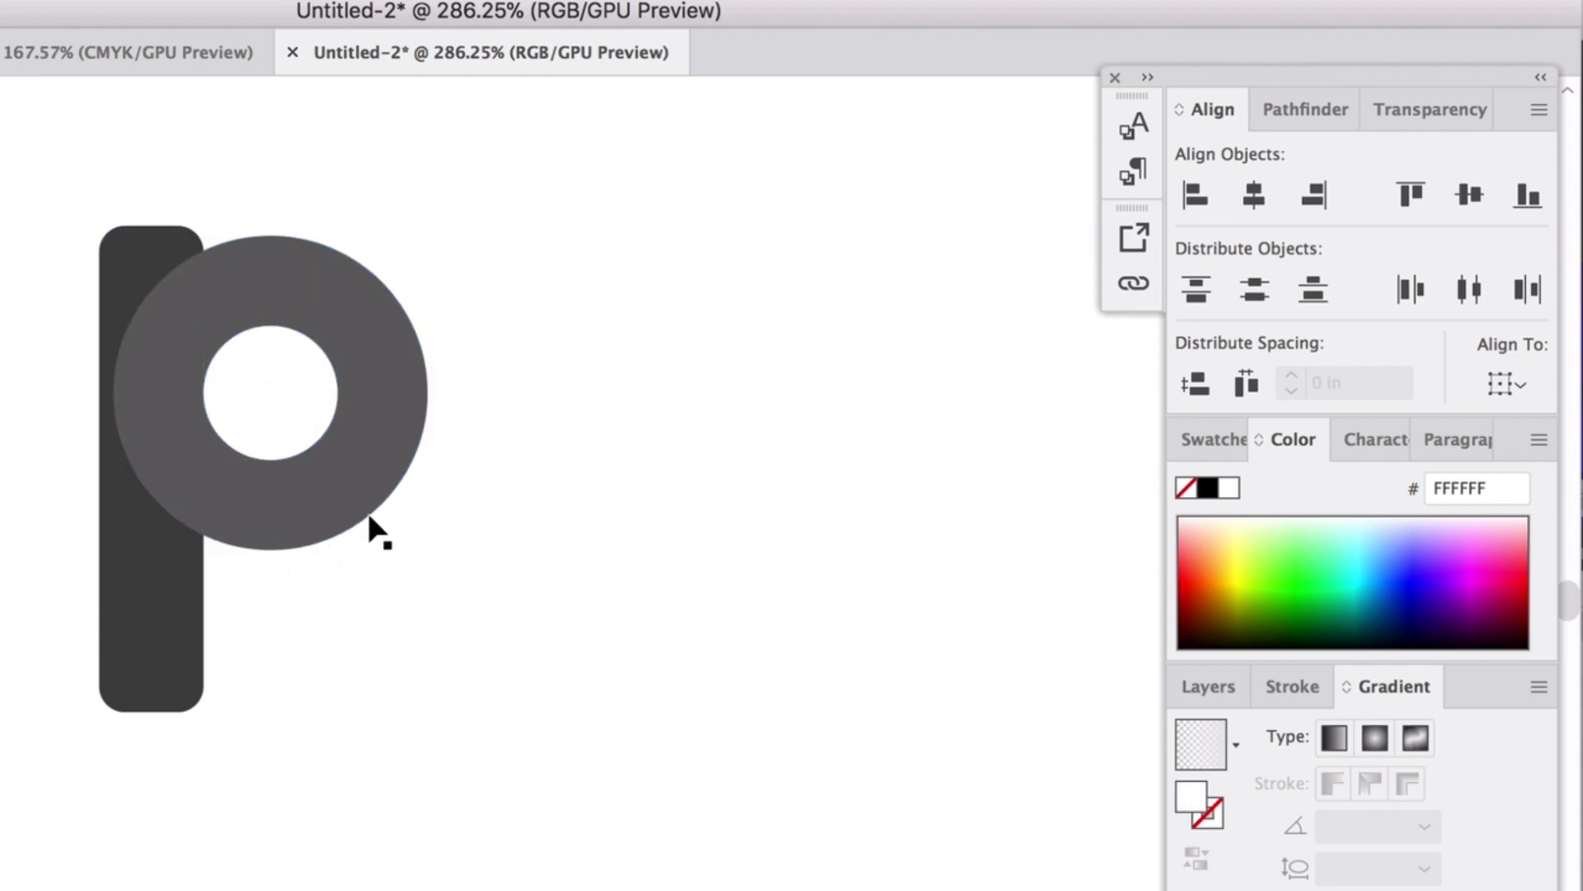
- Shrink the white circle slightly inside the large grey circle, keeping their centres matched
scroll(231, 496, "up", 5)
scroll(231, 495, "left", 4)
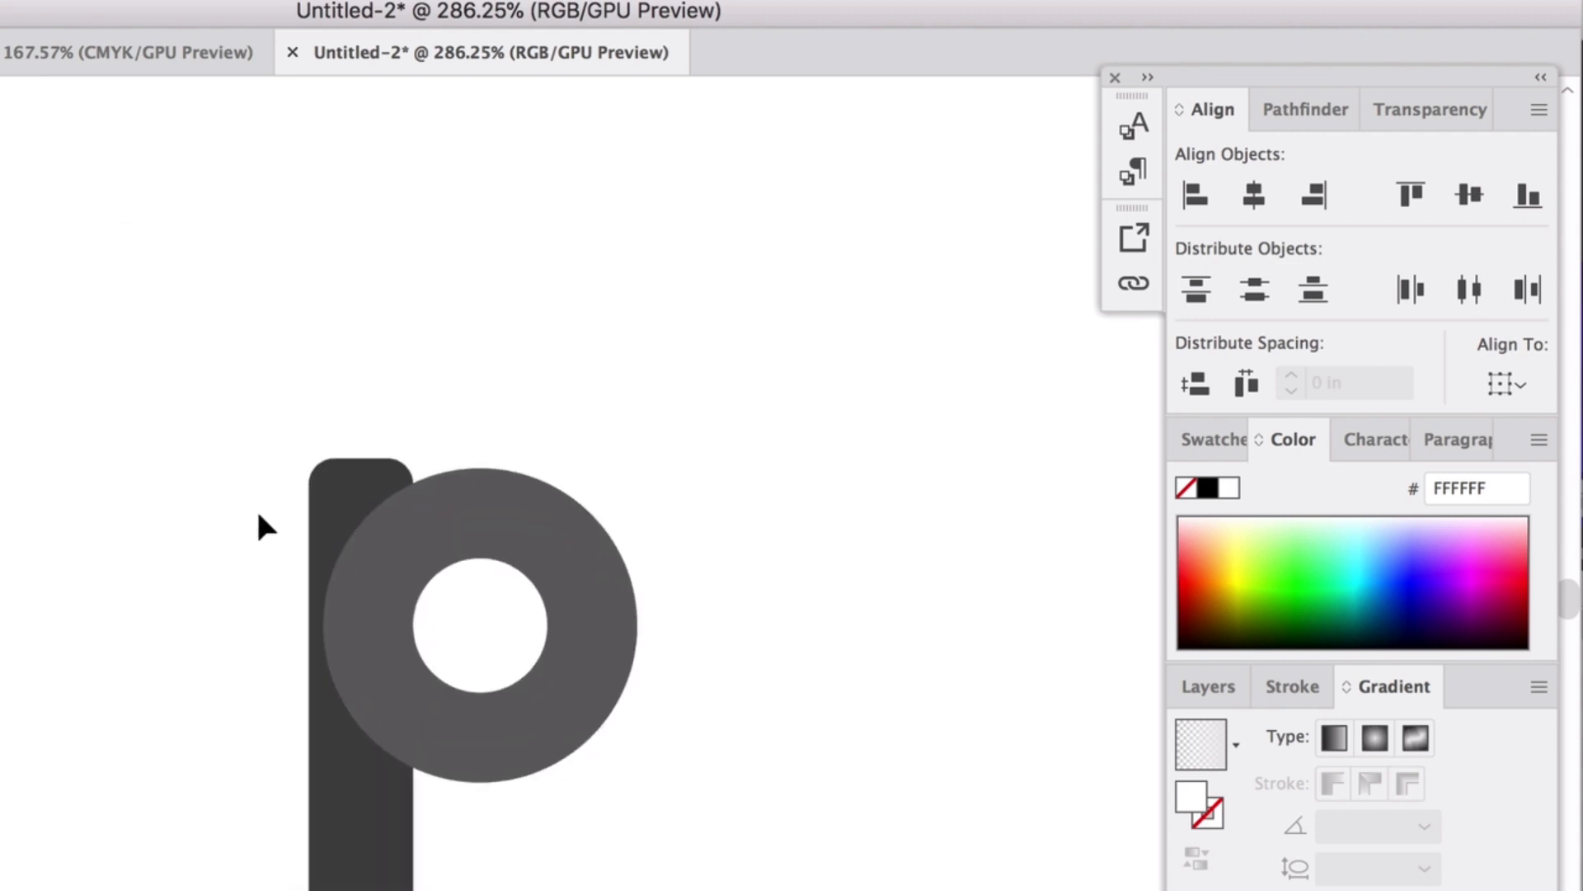
scroll(262, 525, "up", 6)
scroll(262, 525, "left", 7)
scroll(262, 525, "down", 7)
scroll(262, 525, "right", 8)
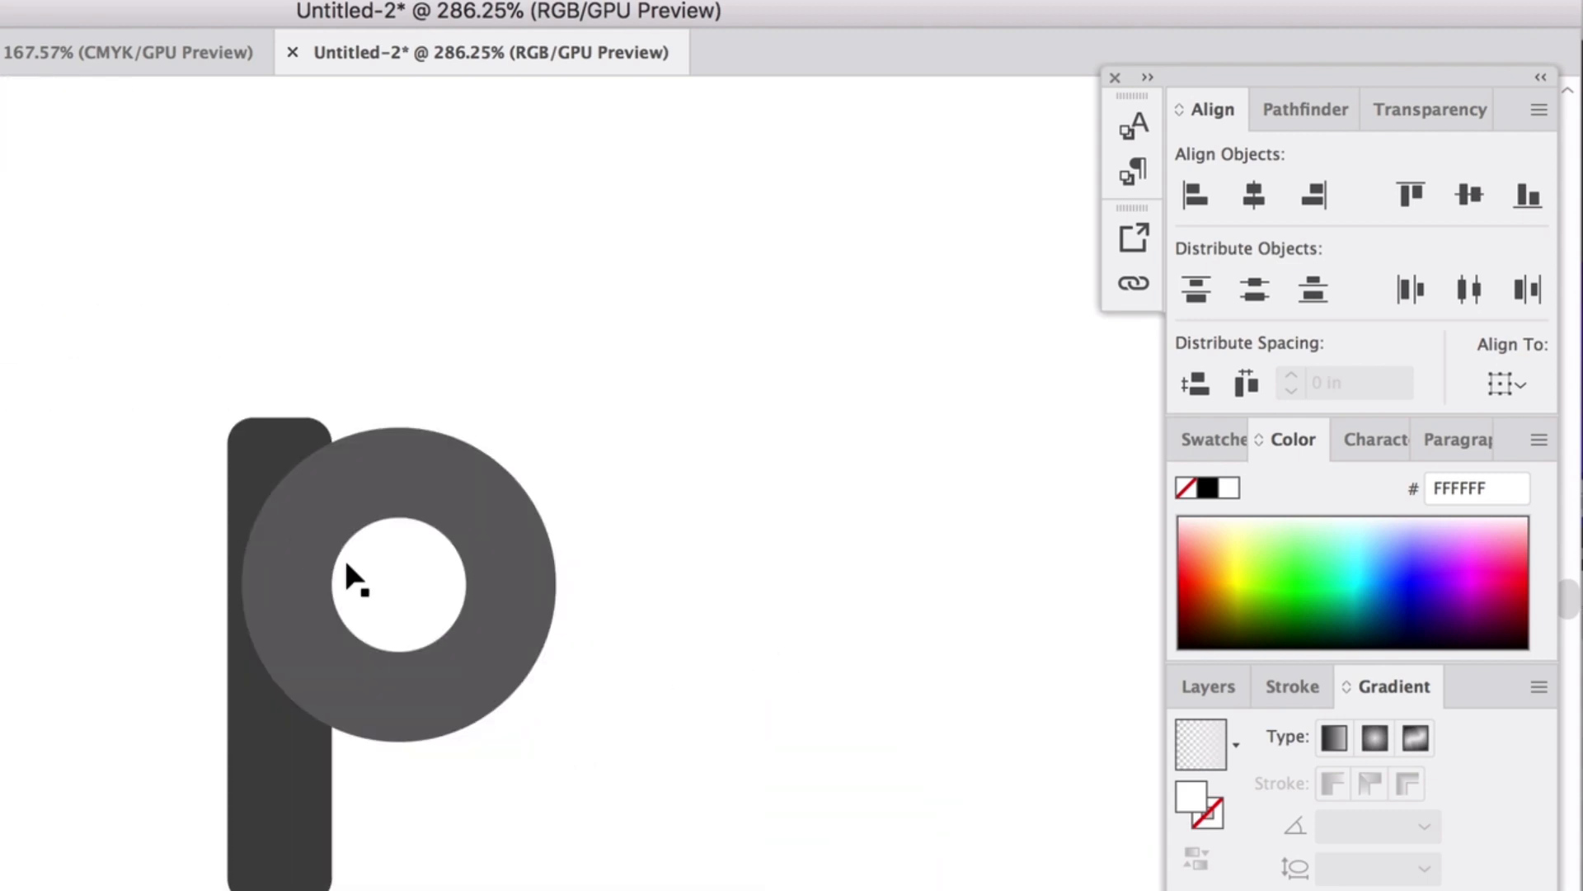
scroll(346, 564, "right", 4)
scroll(346, 564, "down", 2)
left_click(291, 537)
left_click_drag(310, 461, 309, 467)
left_click_drag(181, 597, 180, 599)
left_click(378, 708)
left_click(249, 414)
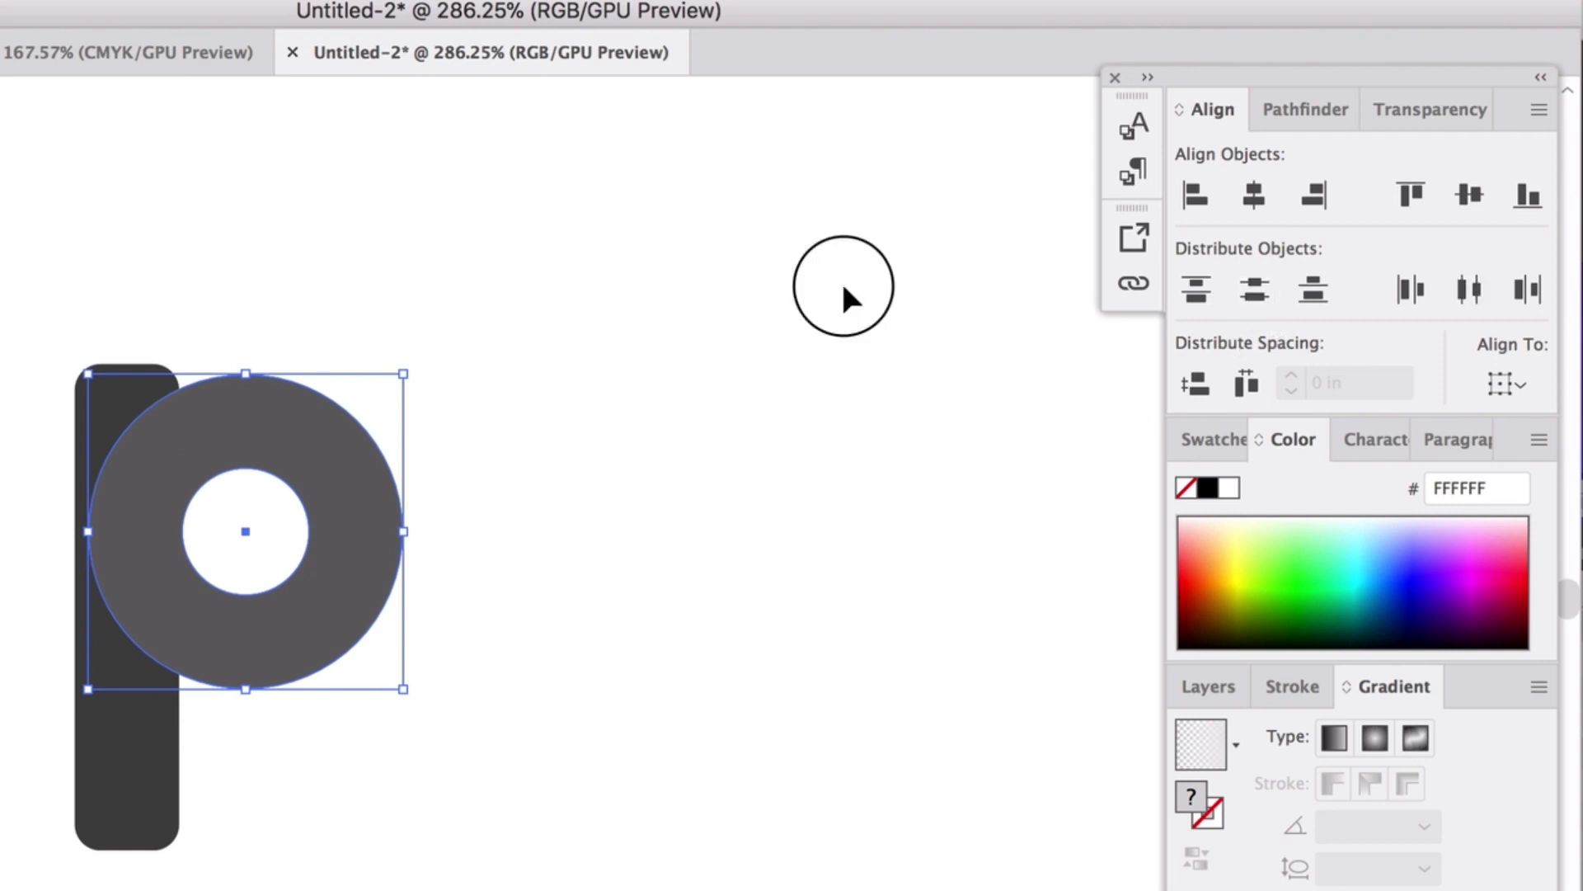
left_click(843, 287)
- Subtract the white circle from the large grey circle with the Shape Builder tool and deselect the result
left_click(264, 541)
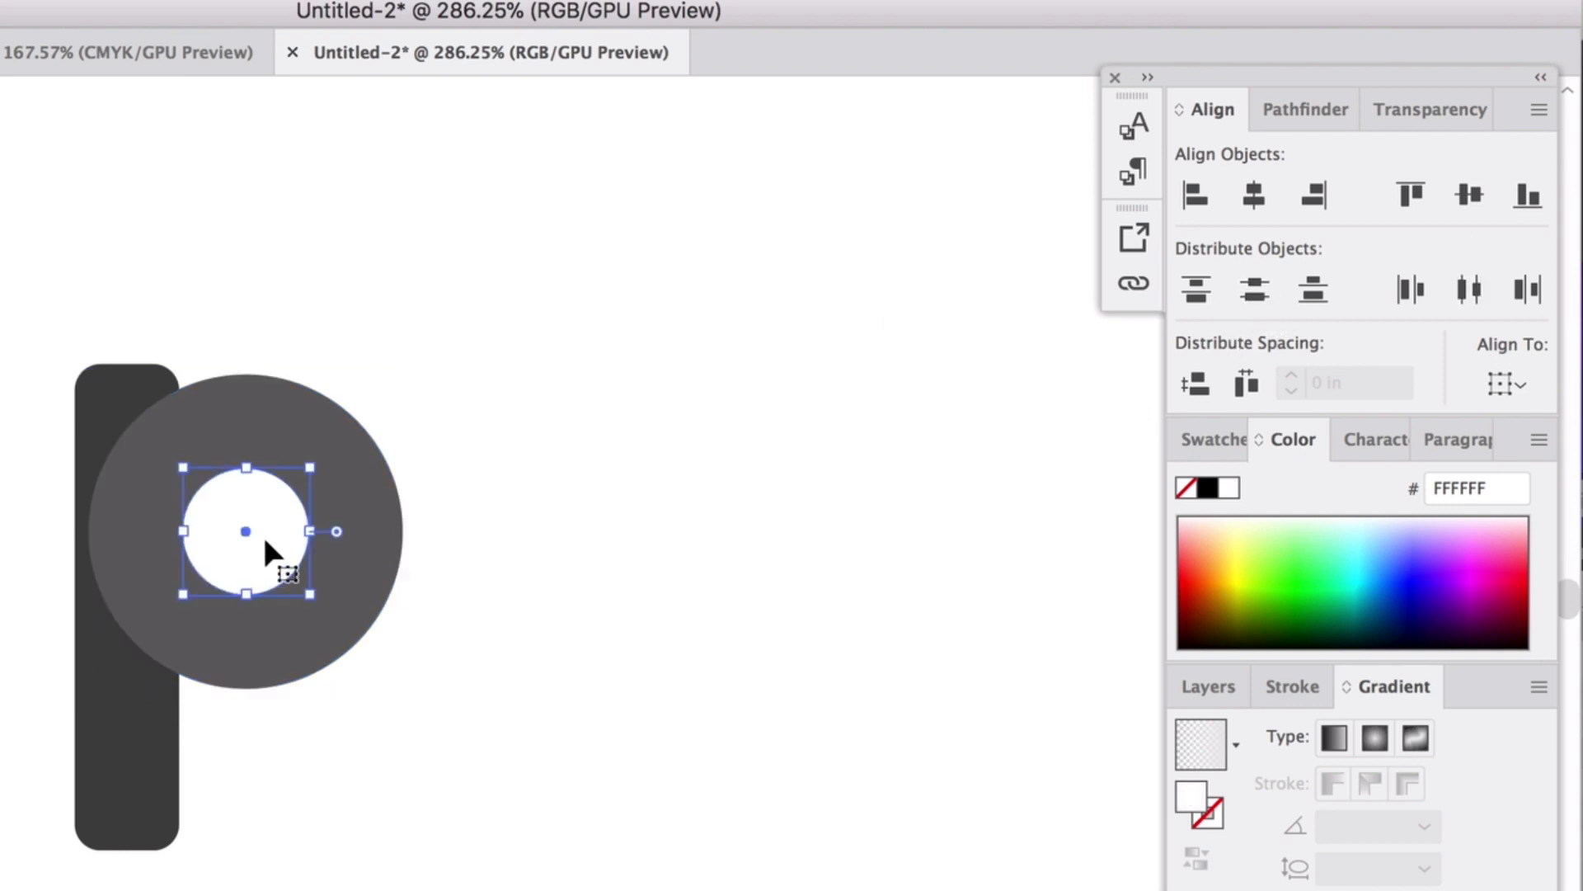
left_click(131, 597)
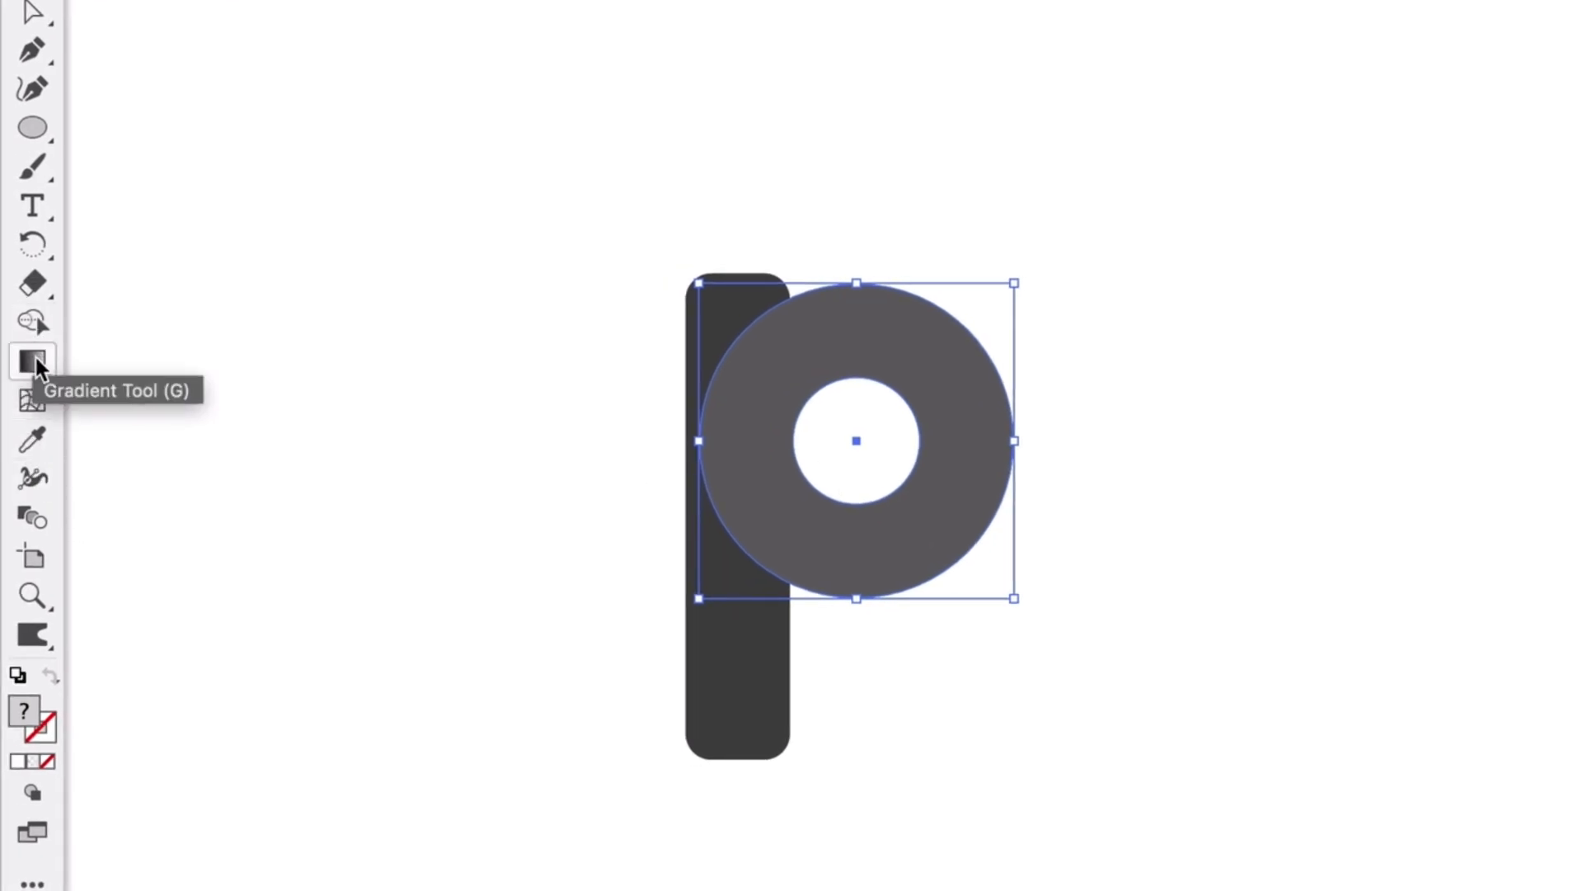
left_click(36, 322)
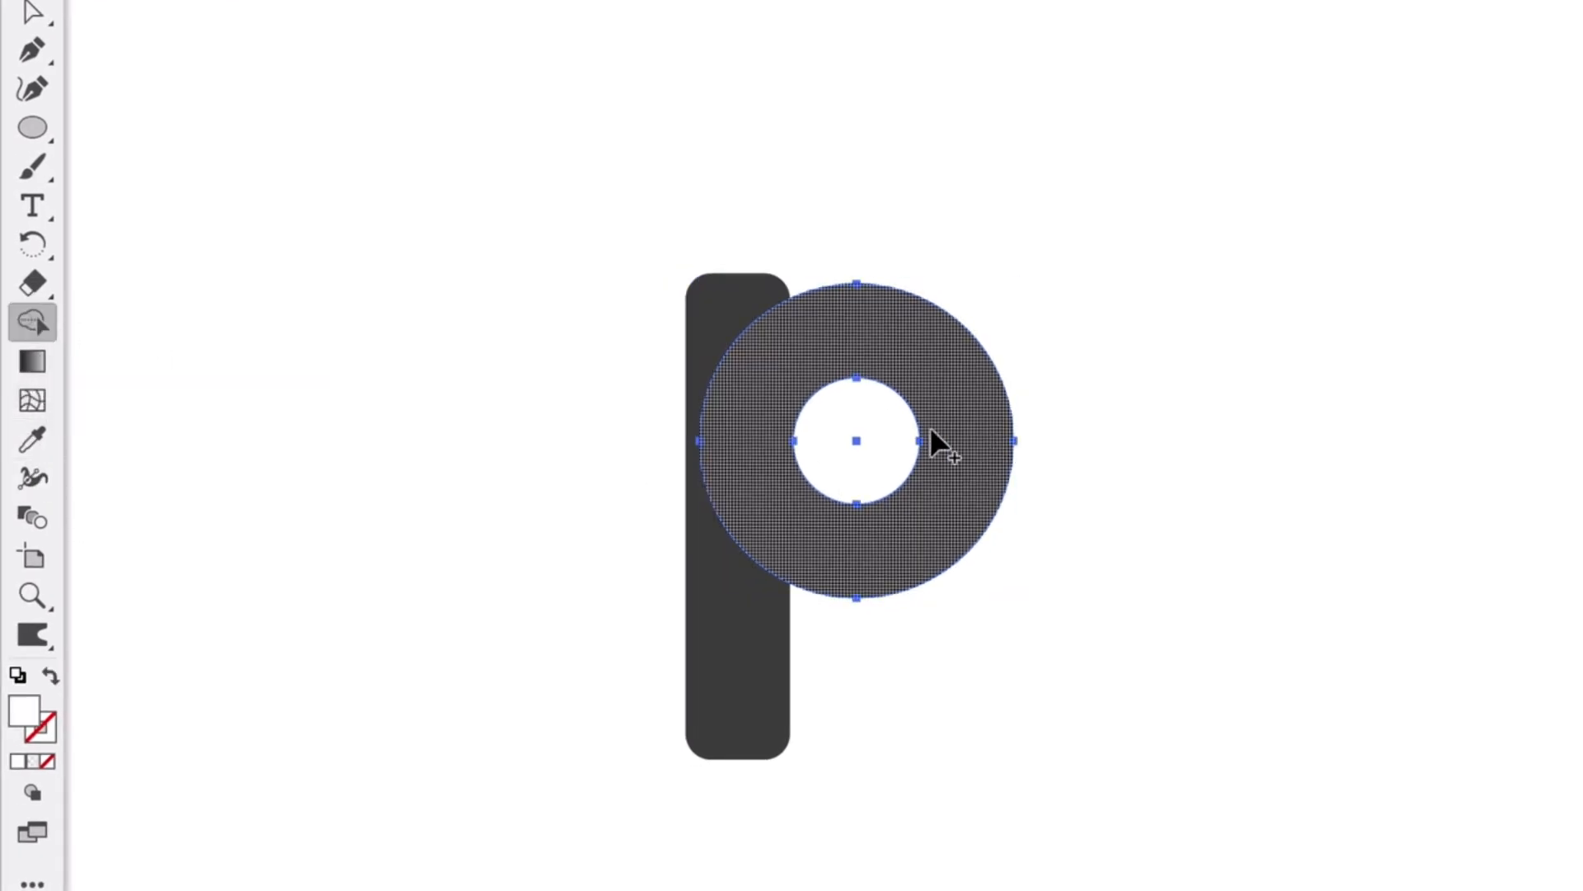
left_click(881, 439, "alt")
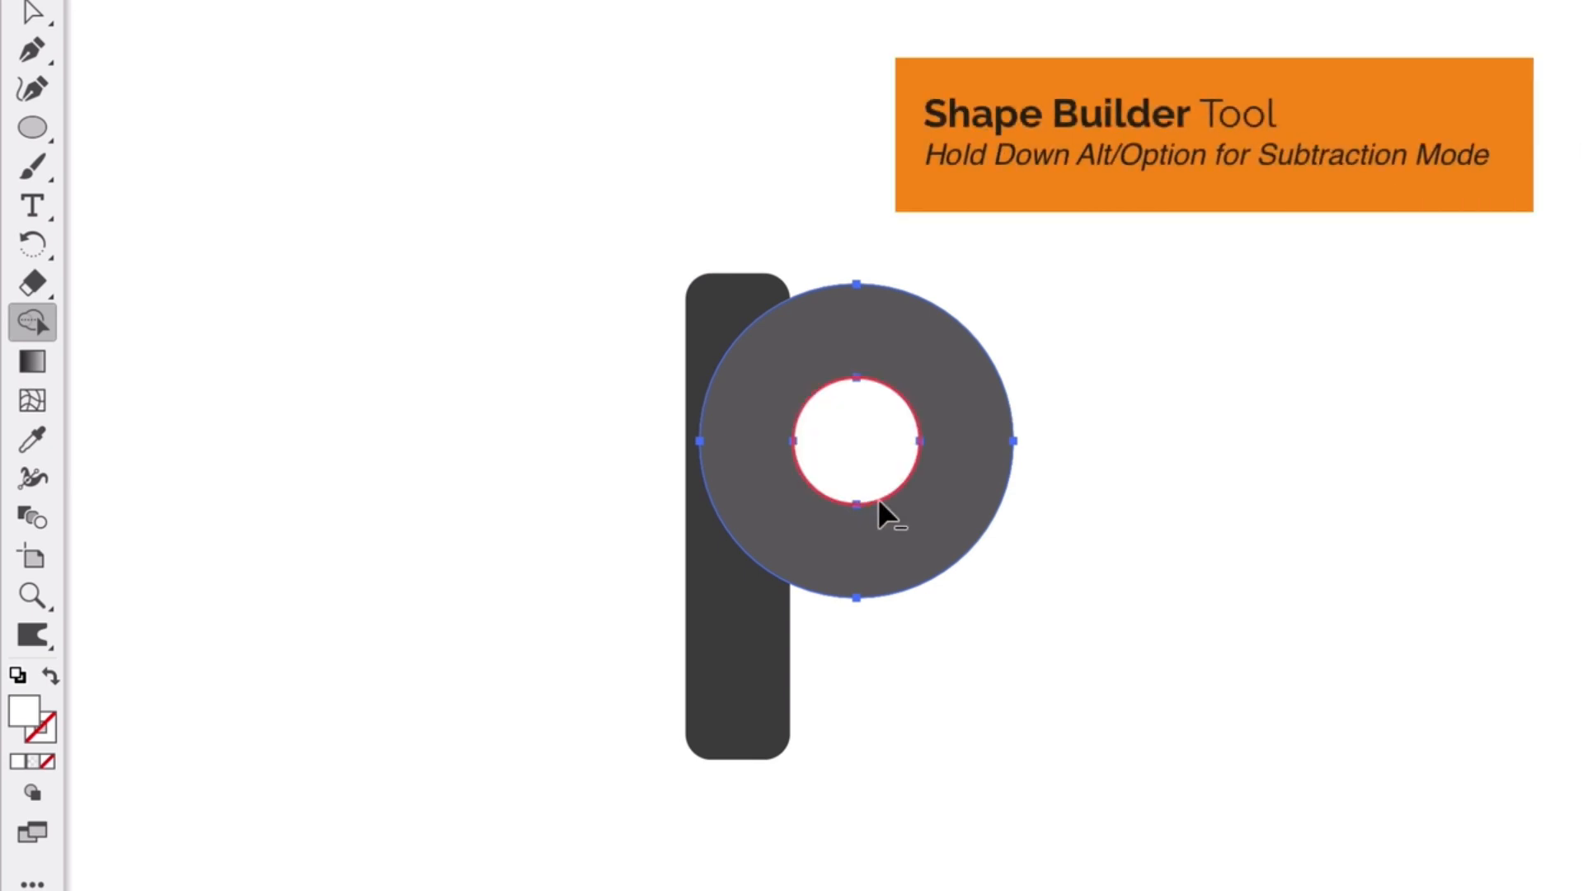
left_click(33, 3)
left_click(101, 20)
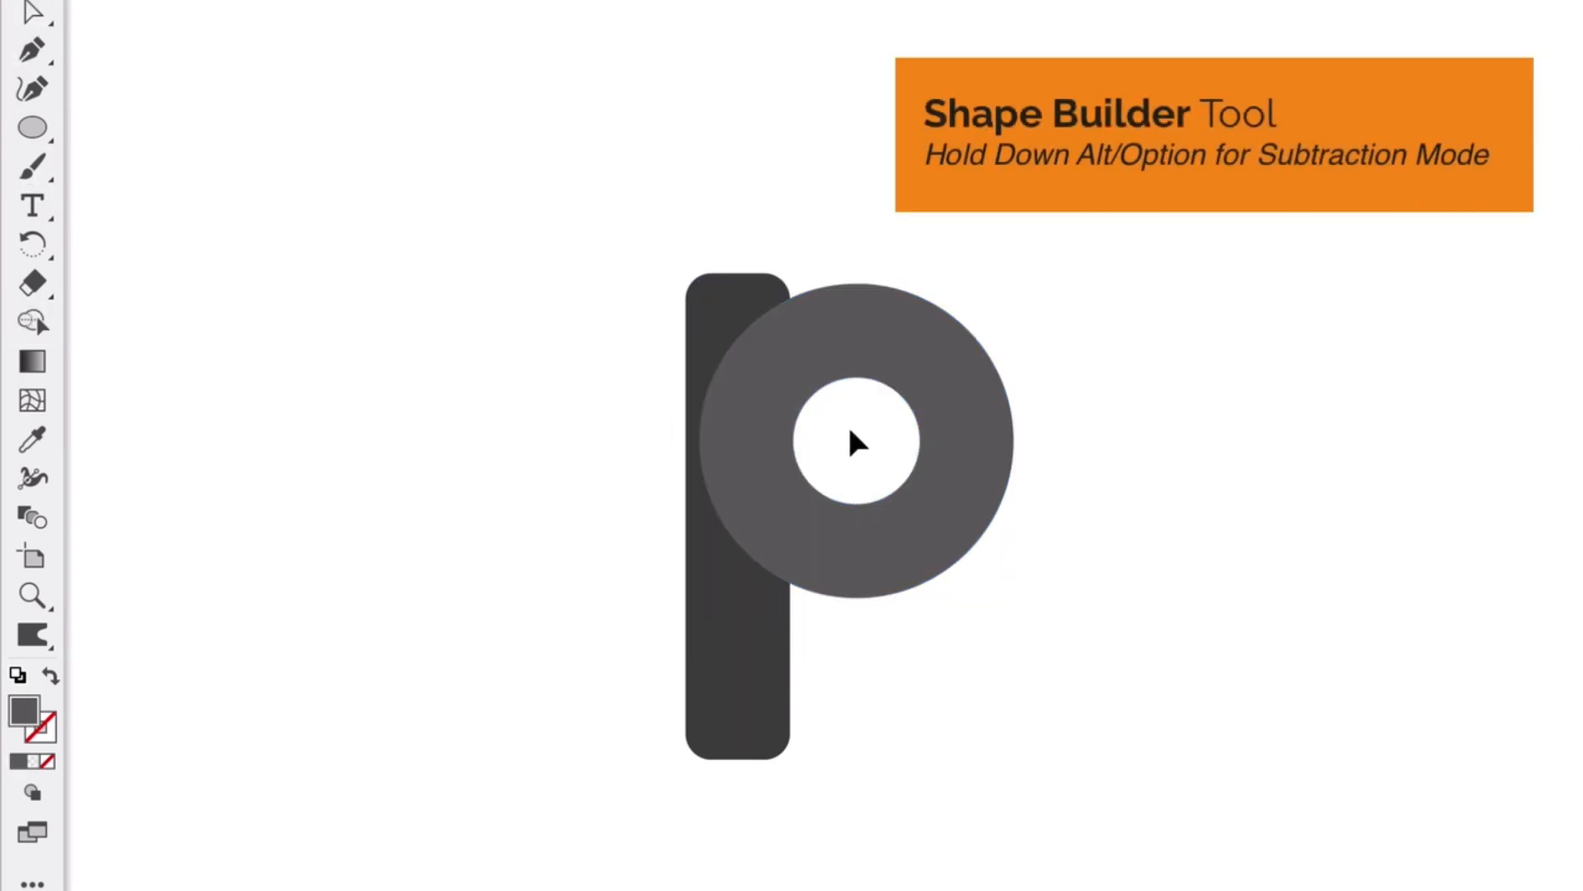
- Draw a wide ellipse overlapping the upper right of the P's ring, with its lower-left edge along the central hole
scroll(936, 480, "up", 3)
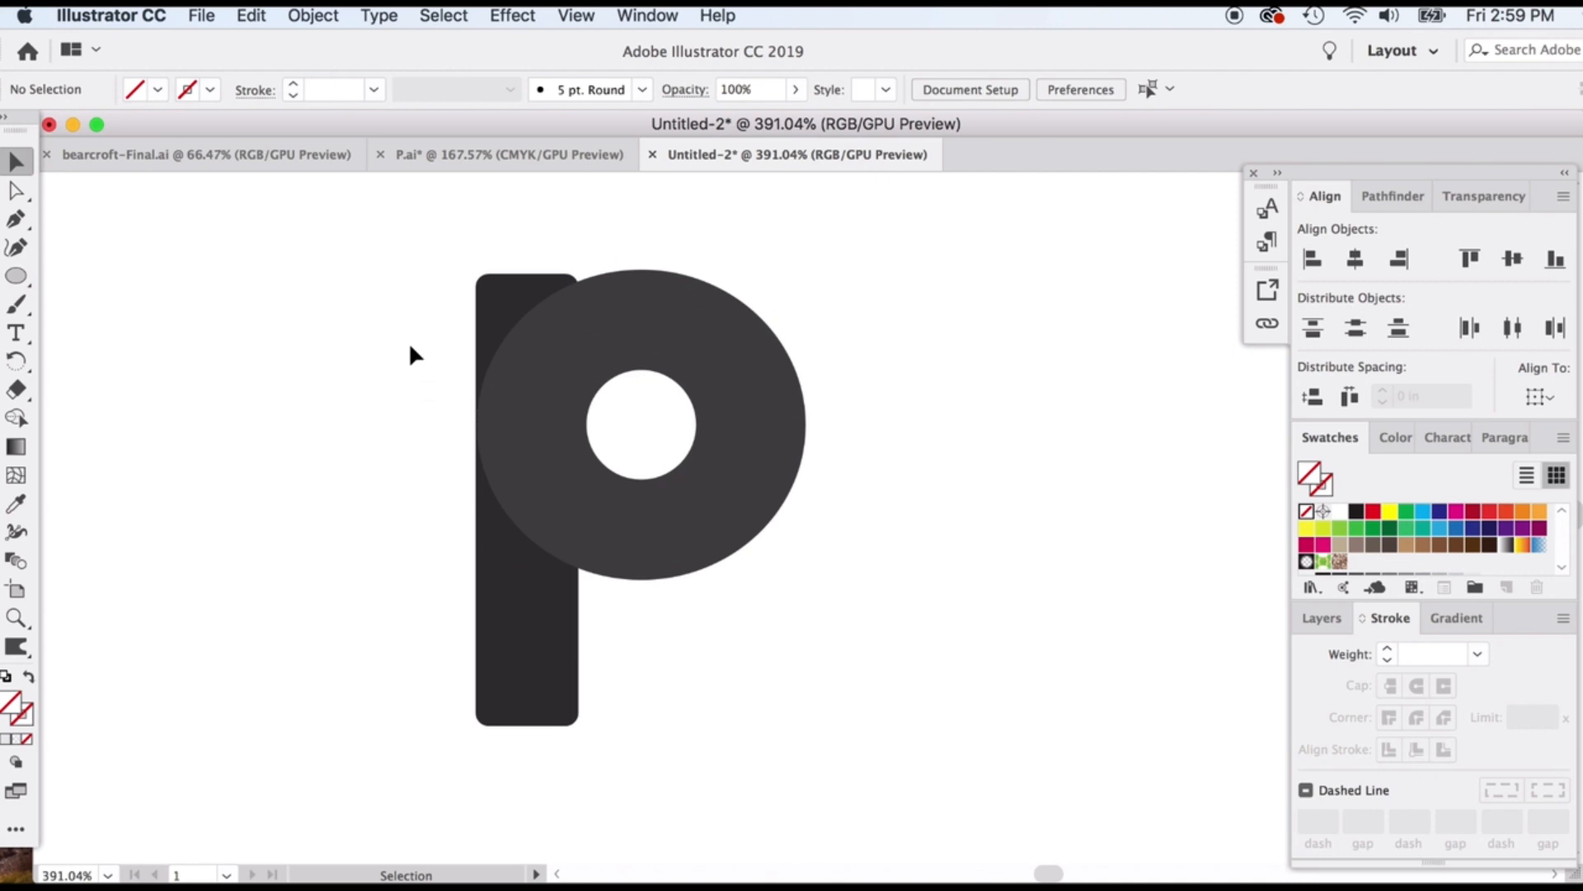
scroll(410, 346, "up", 4)
scroll(321, 353, "right", 3)
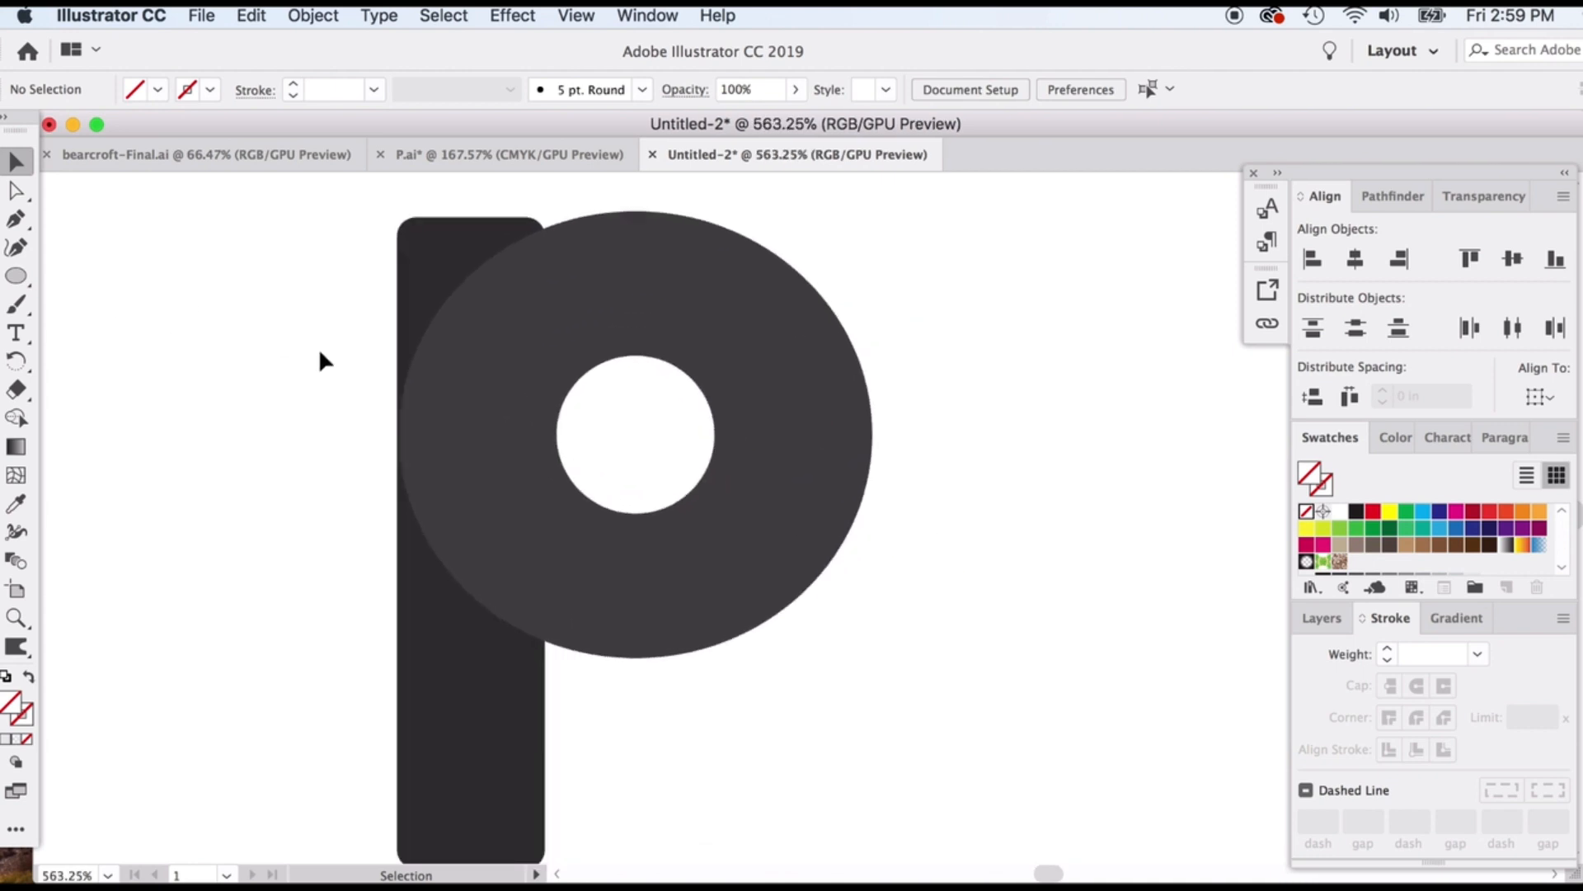
scroll(318, 348, "down", 3)
left_click(16, 276)
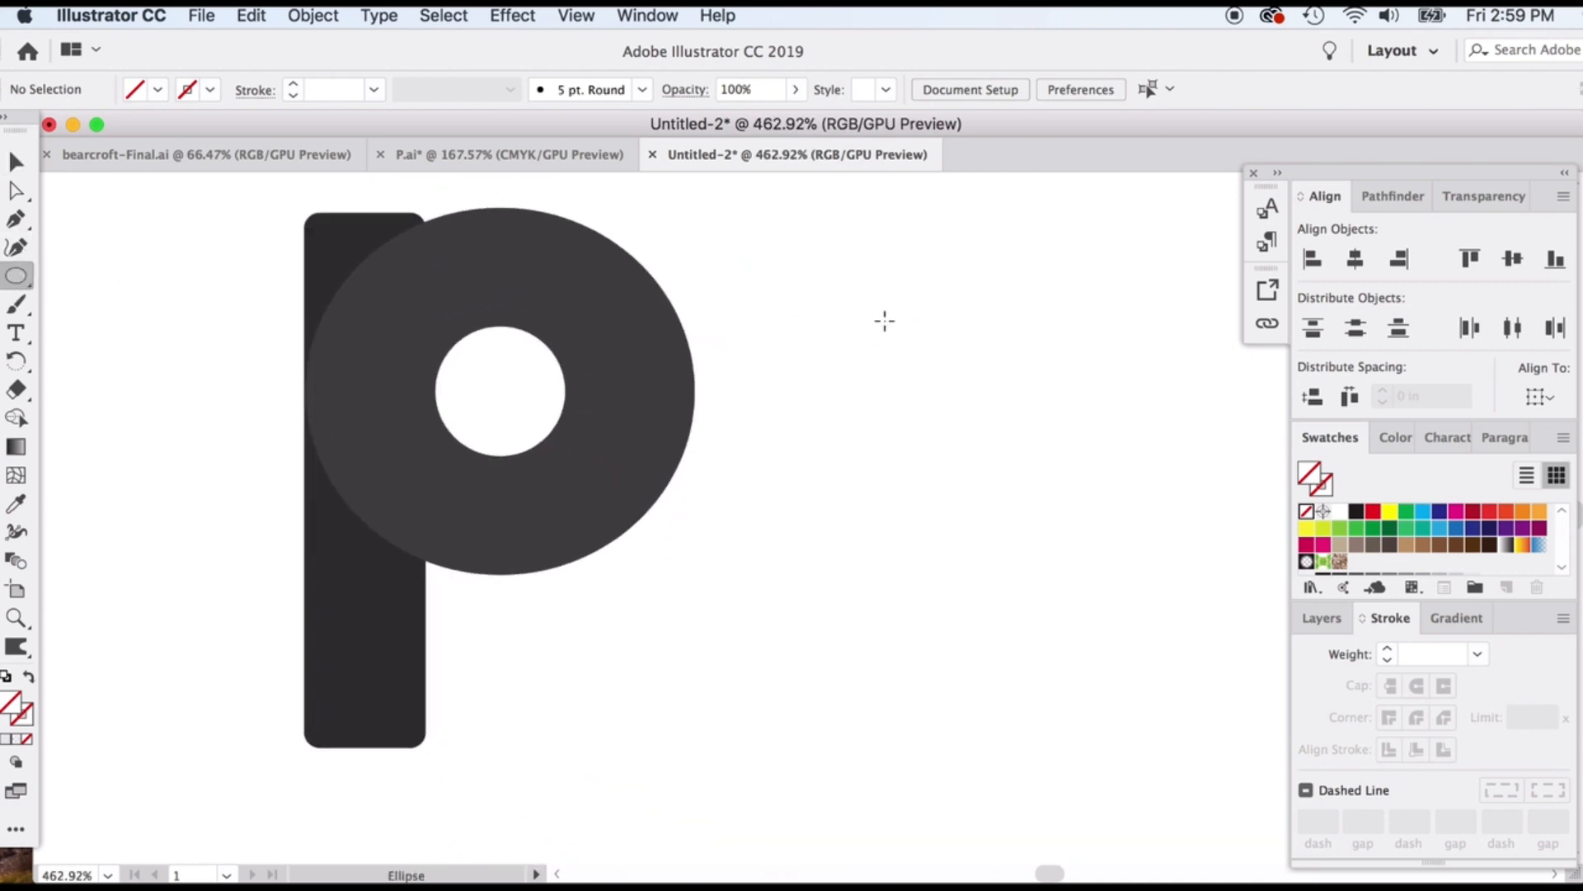
scroll(885, 321, "up", 2)
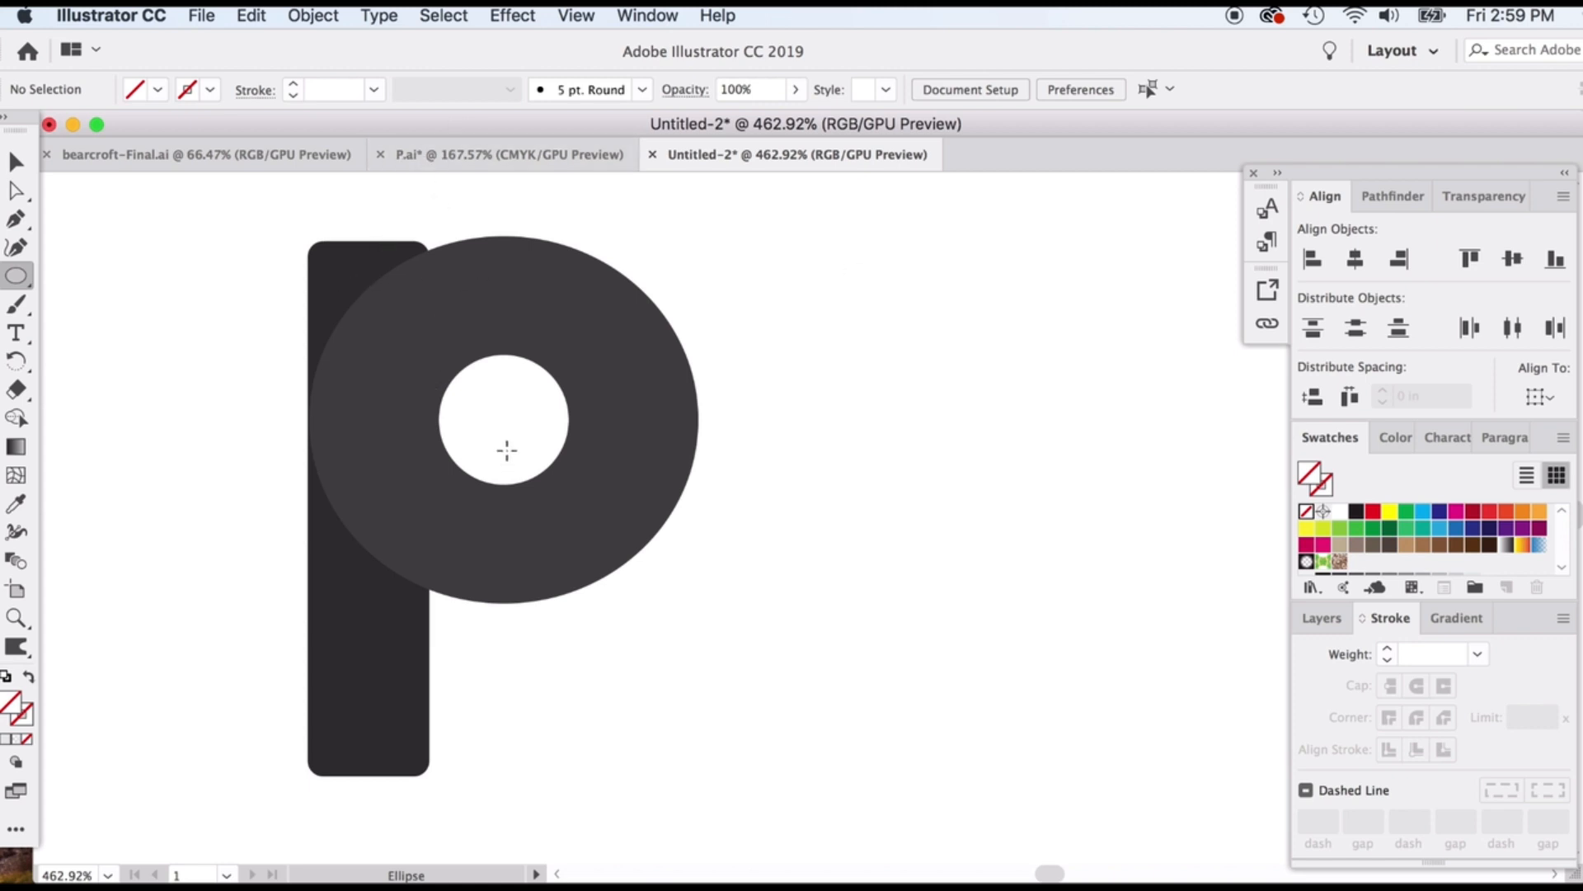
scroll(527, 442, "up", 5)
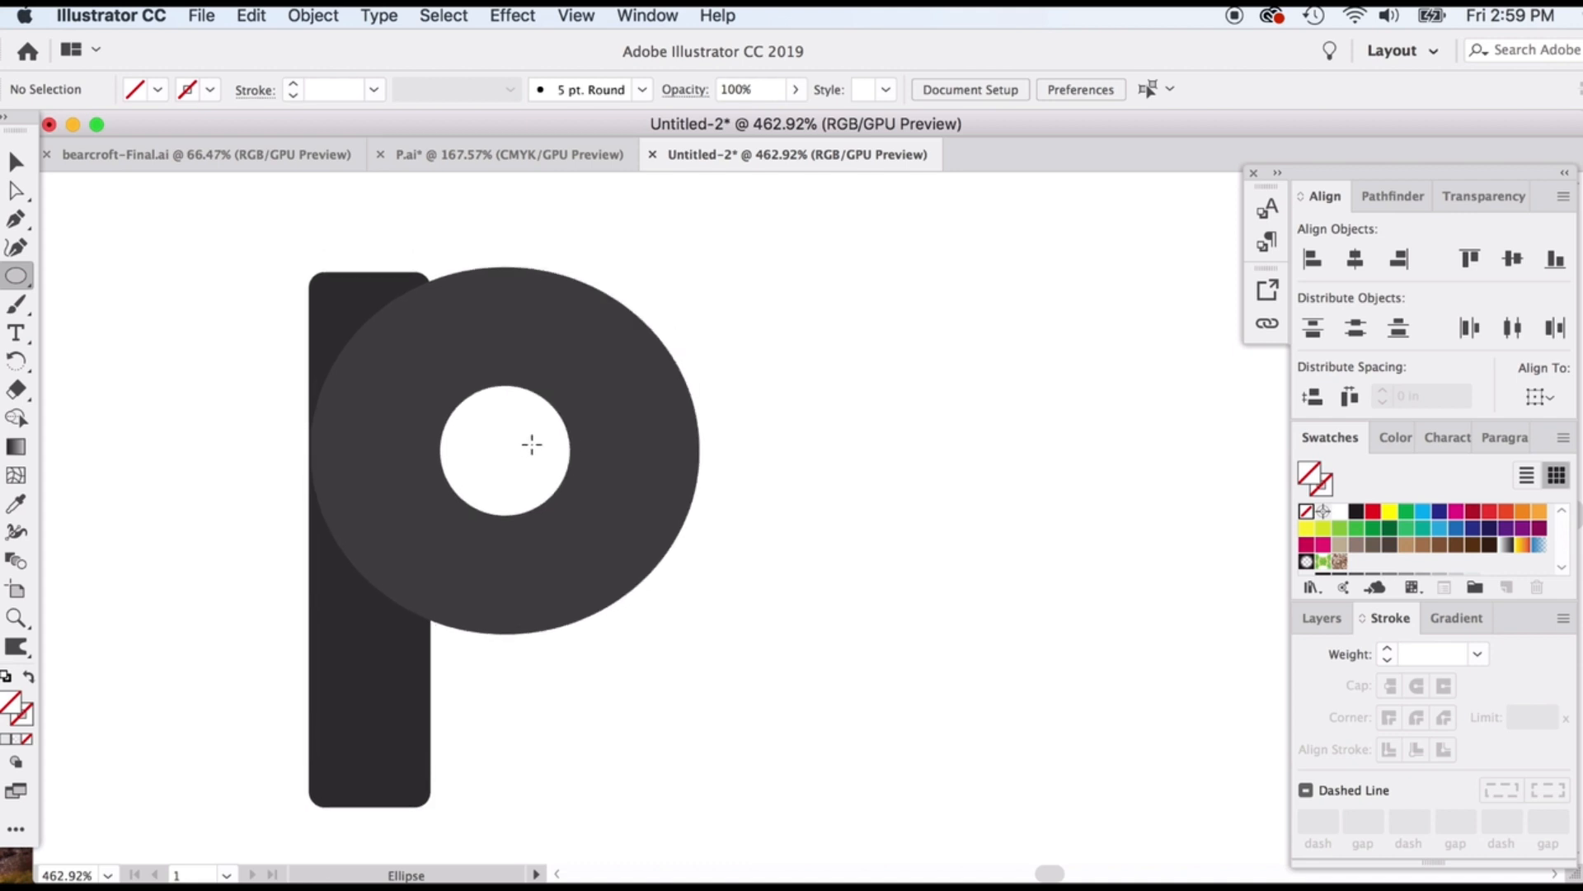
left_click_drag(1004, 228, 417, 628)
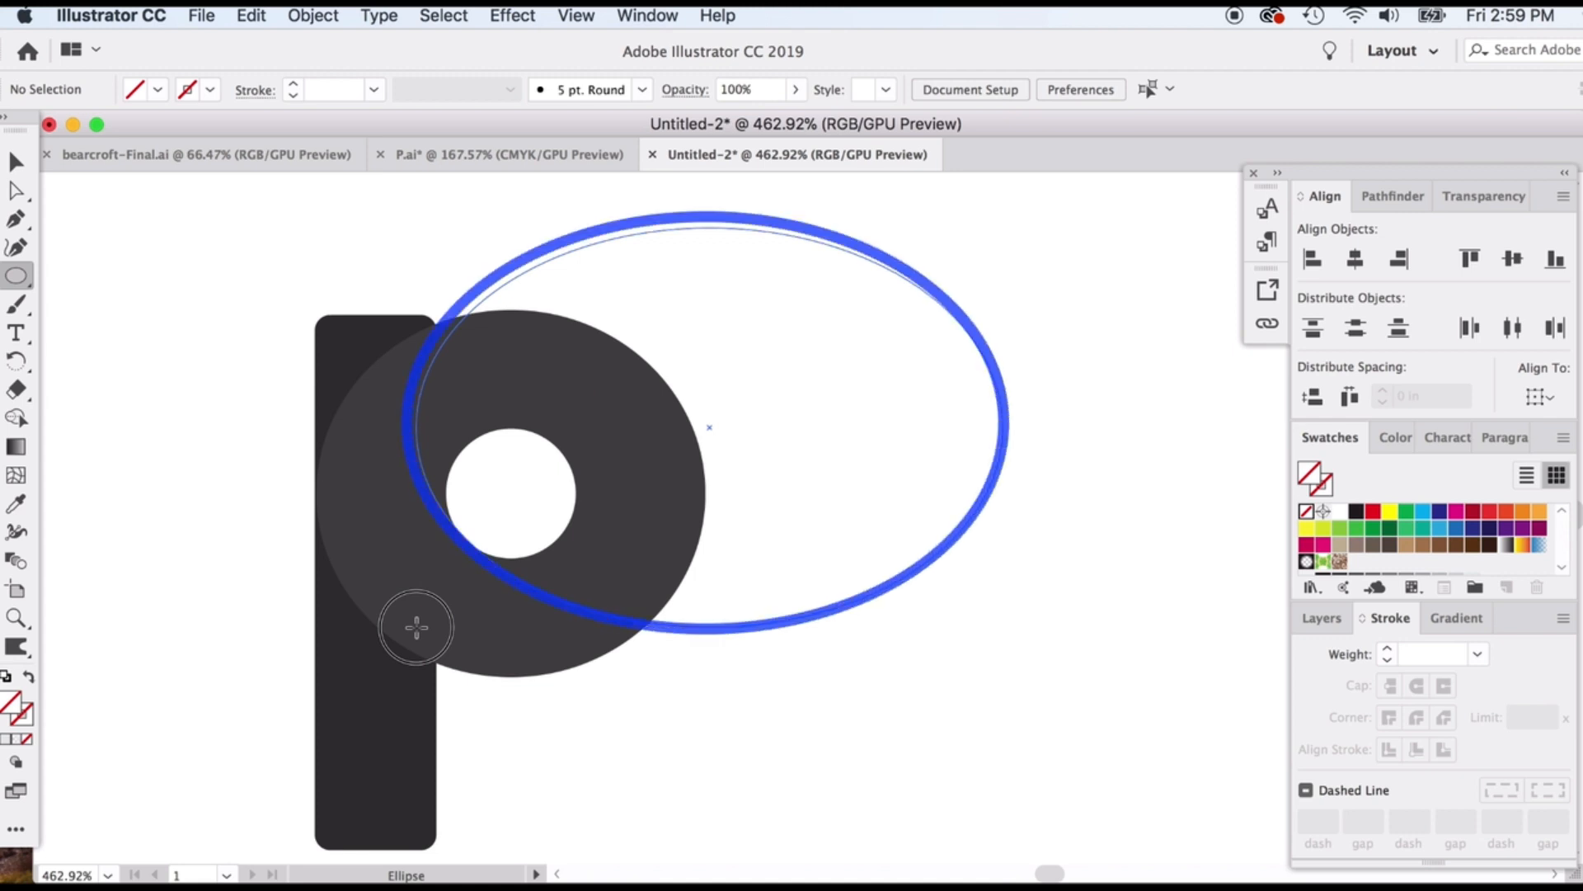
left_click_drag(416, 628, 417, 627)
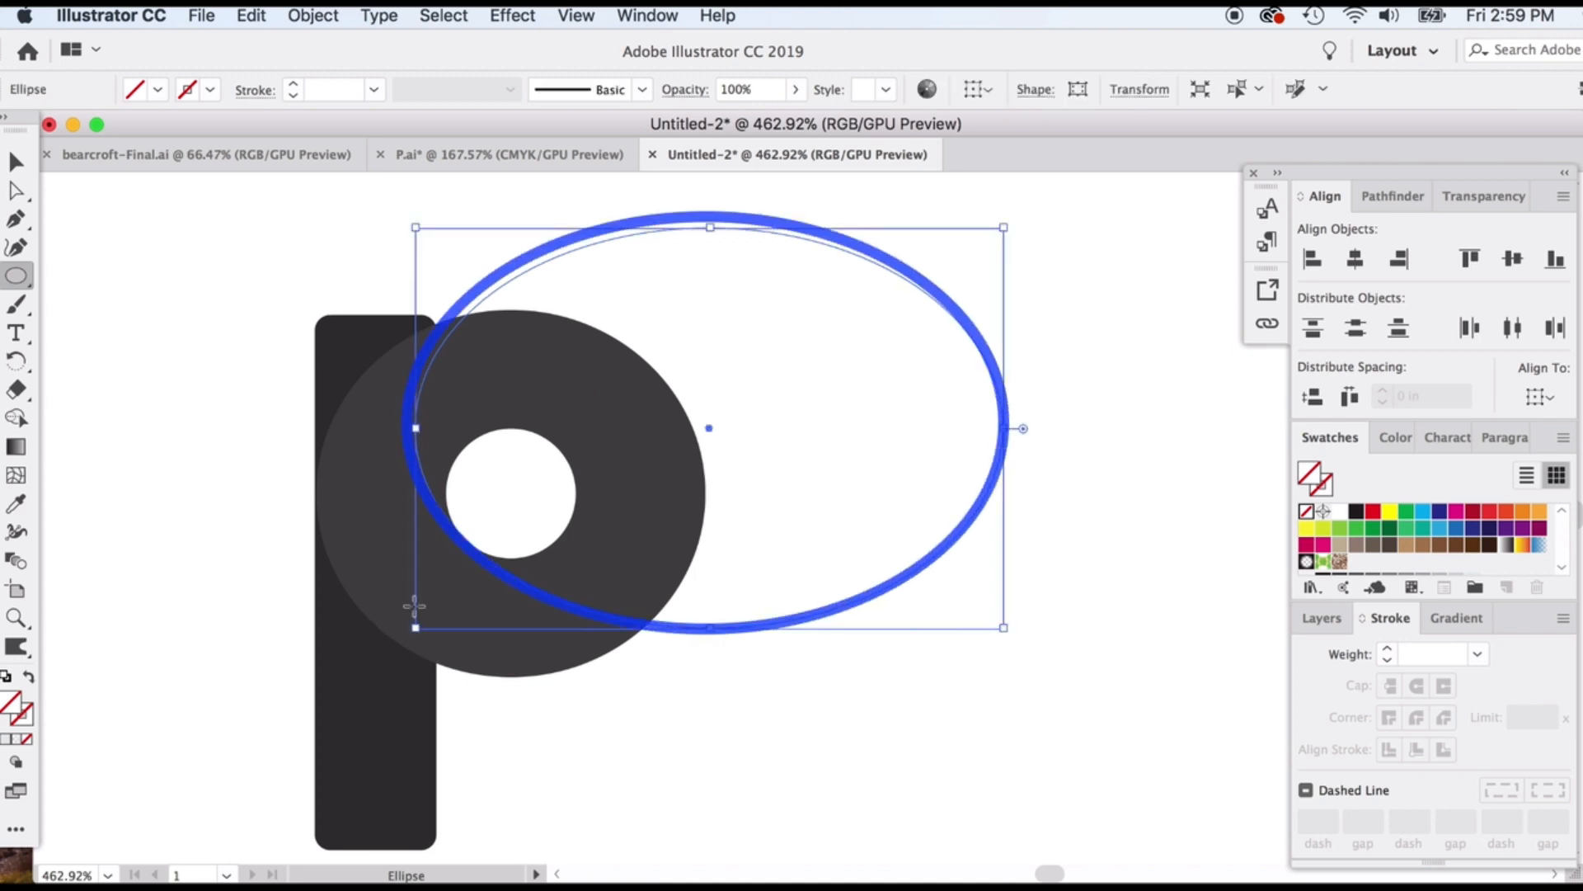
- Give the ellipse no fill and a red 0.25 pt stroke, and deselect it
left_click(1373, 511)
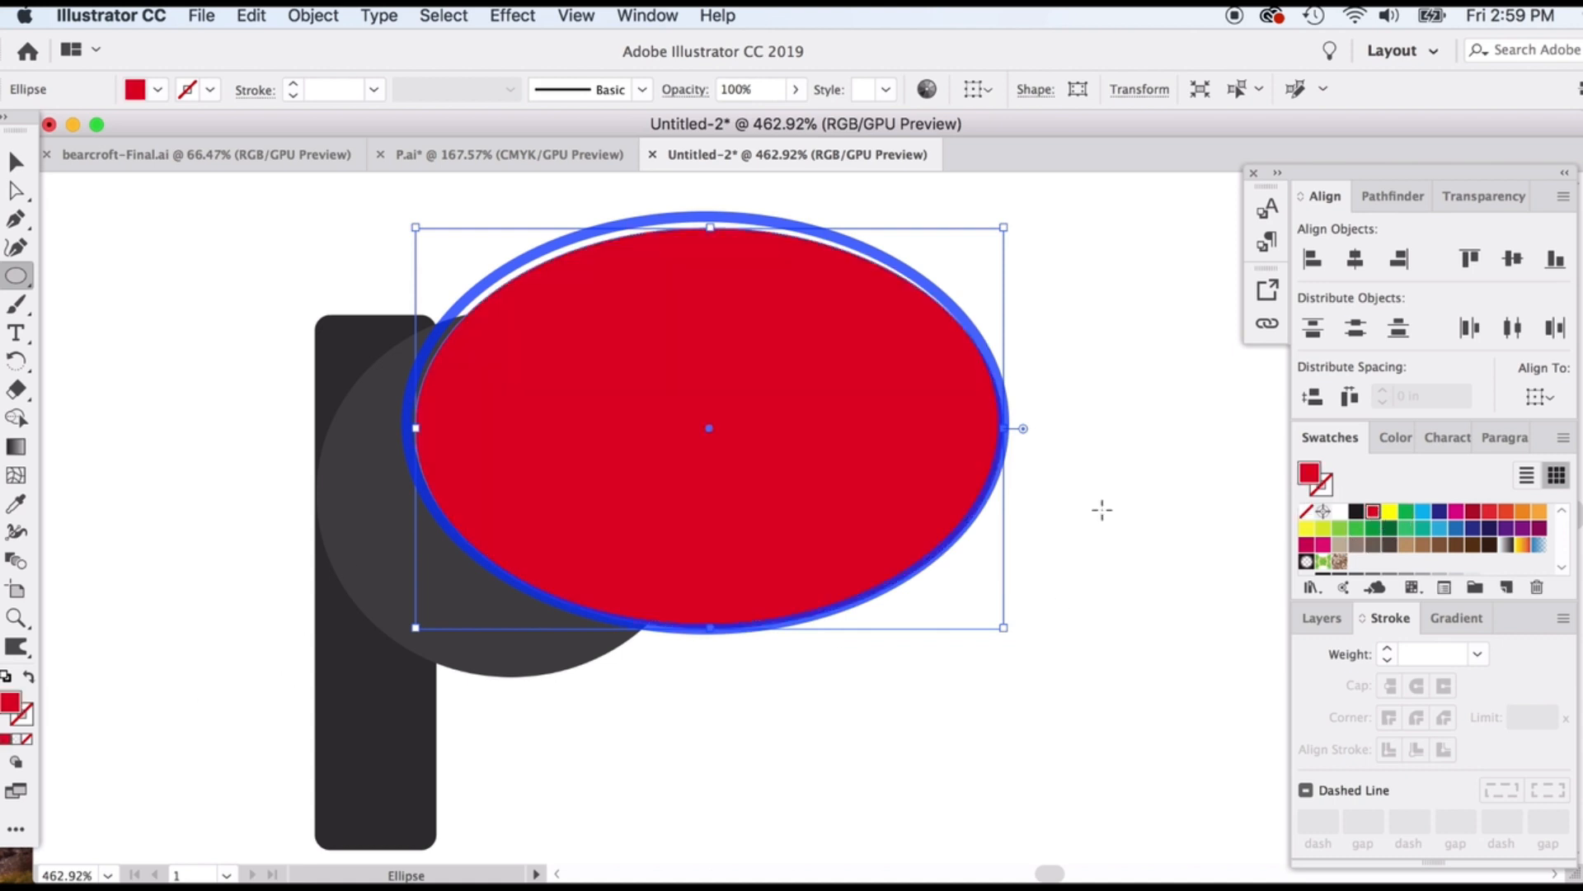
left_click(29, 677)
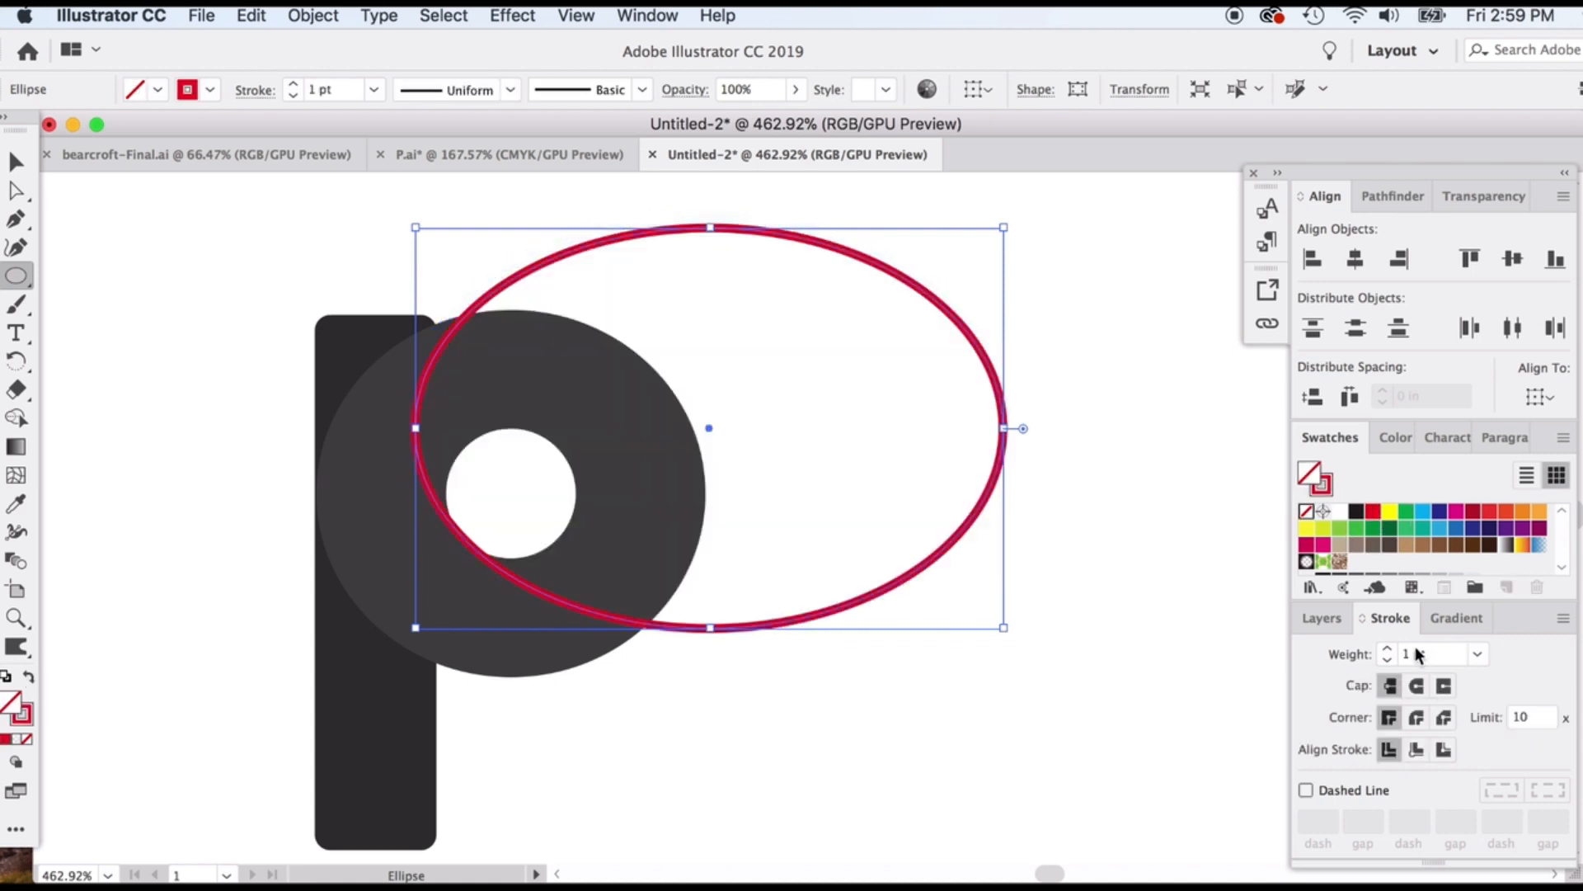
left_click(1386, 660)
left_click(1386, 659)
left_click(1386, 660)
left_click(1387, 660)
left_click(1386, 648)
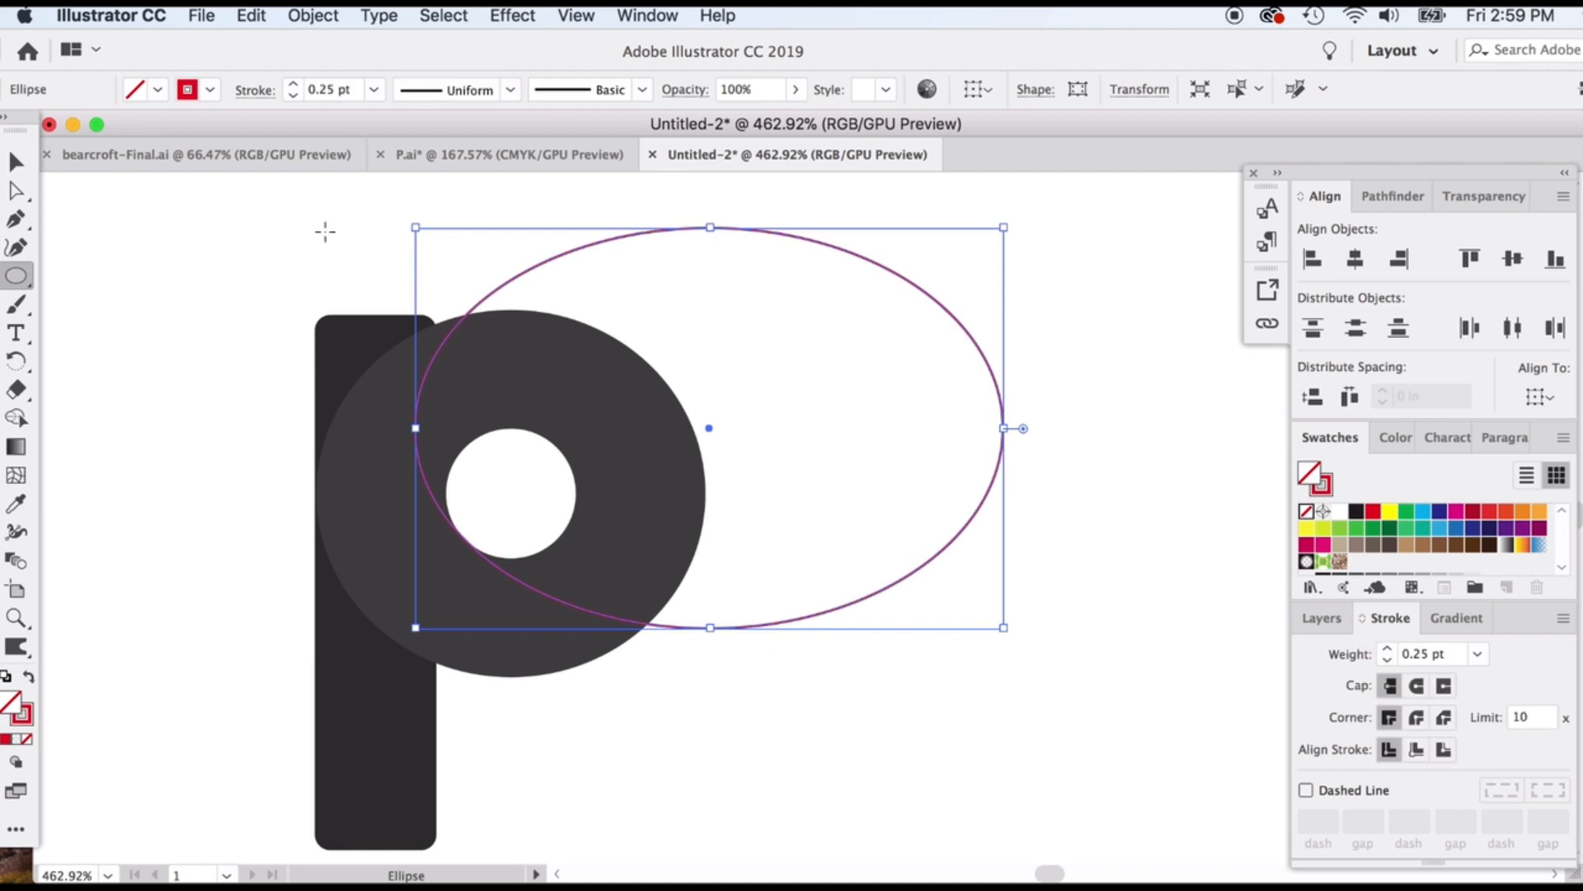
left_click(15, 161)
left_click(78, 219)
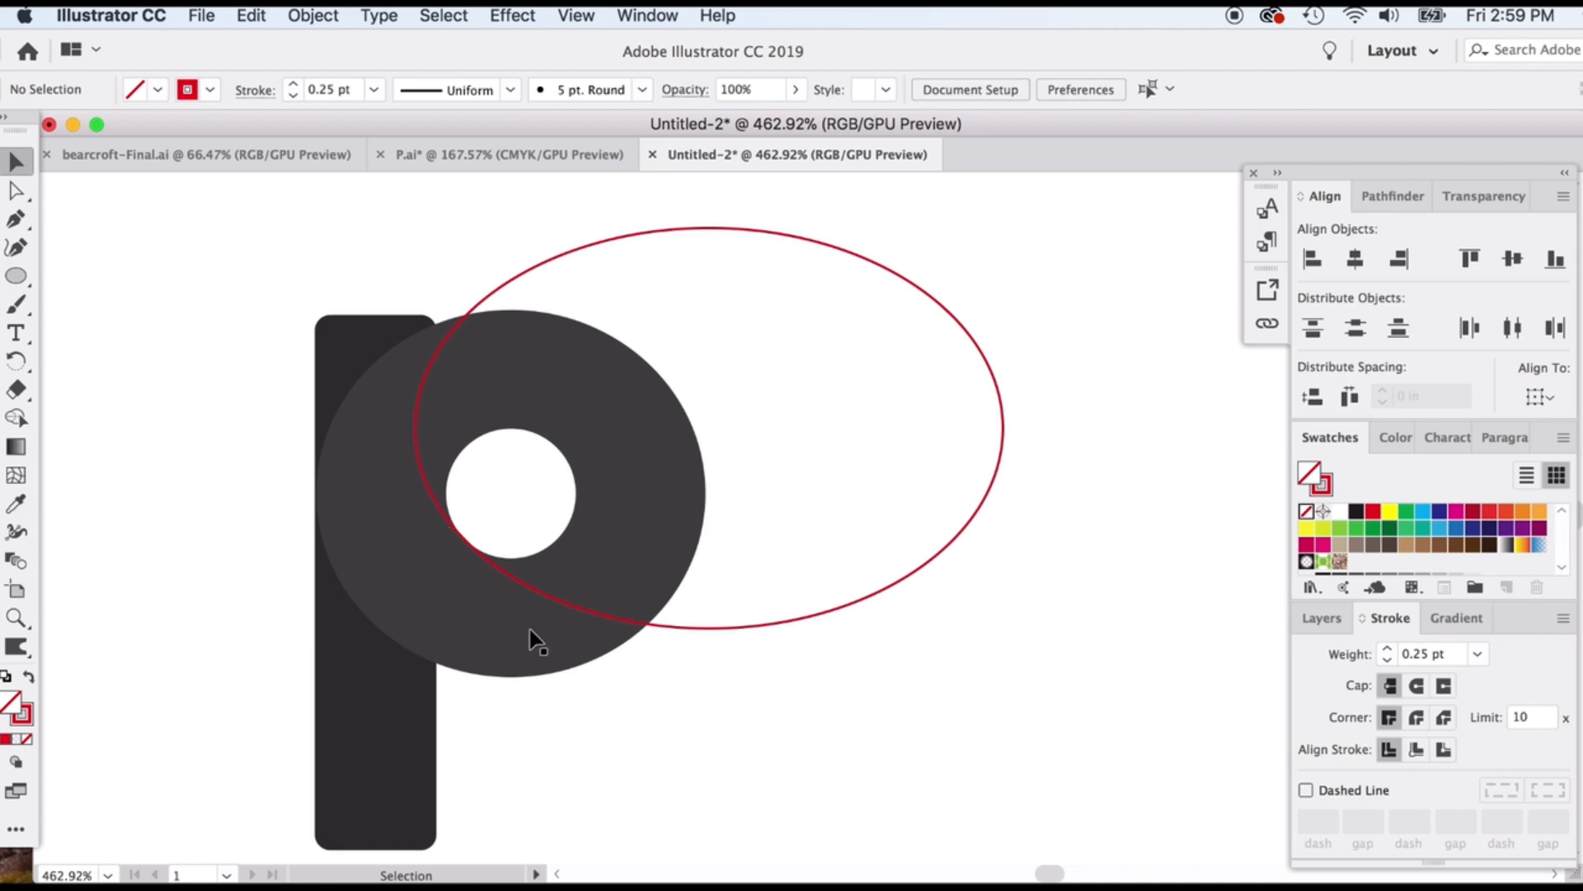
- Copy the ellipse and the grey ring together and paste the duplicates in the empty area right of the P
left_click(553, 595)
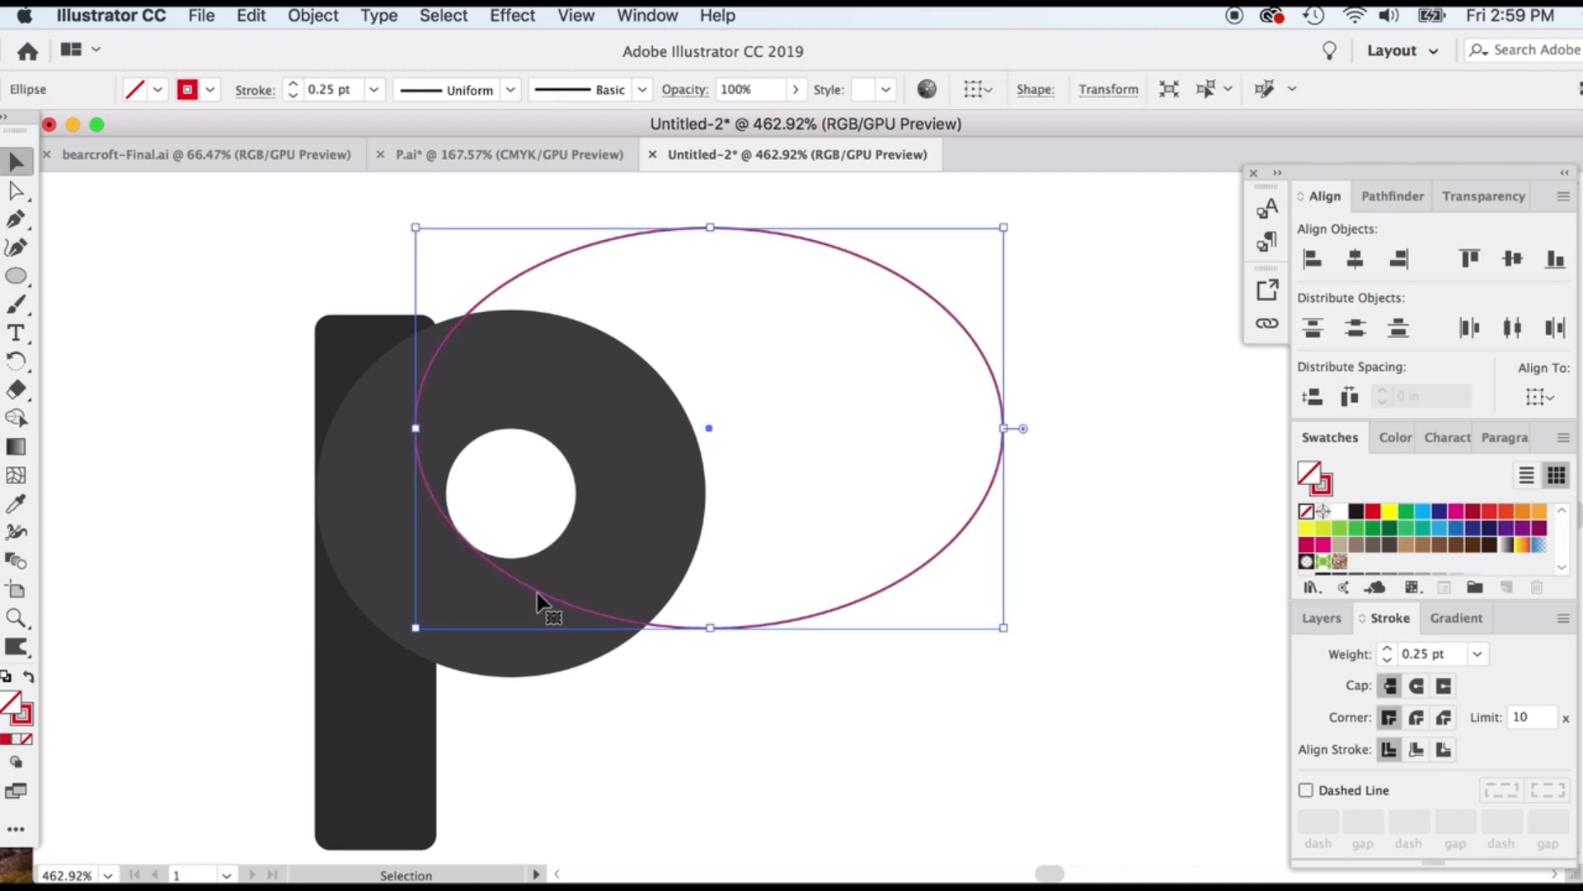
left_click(383, 483, "shift")
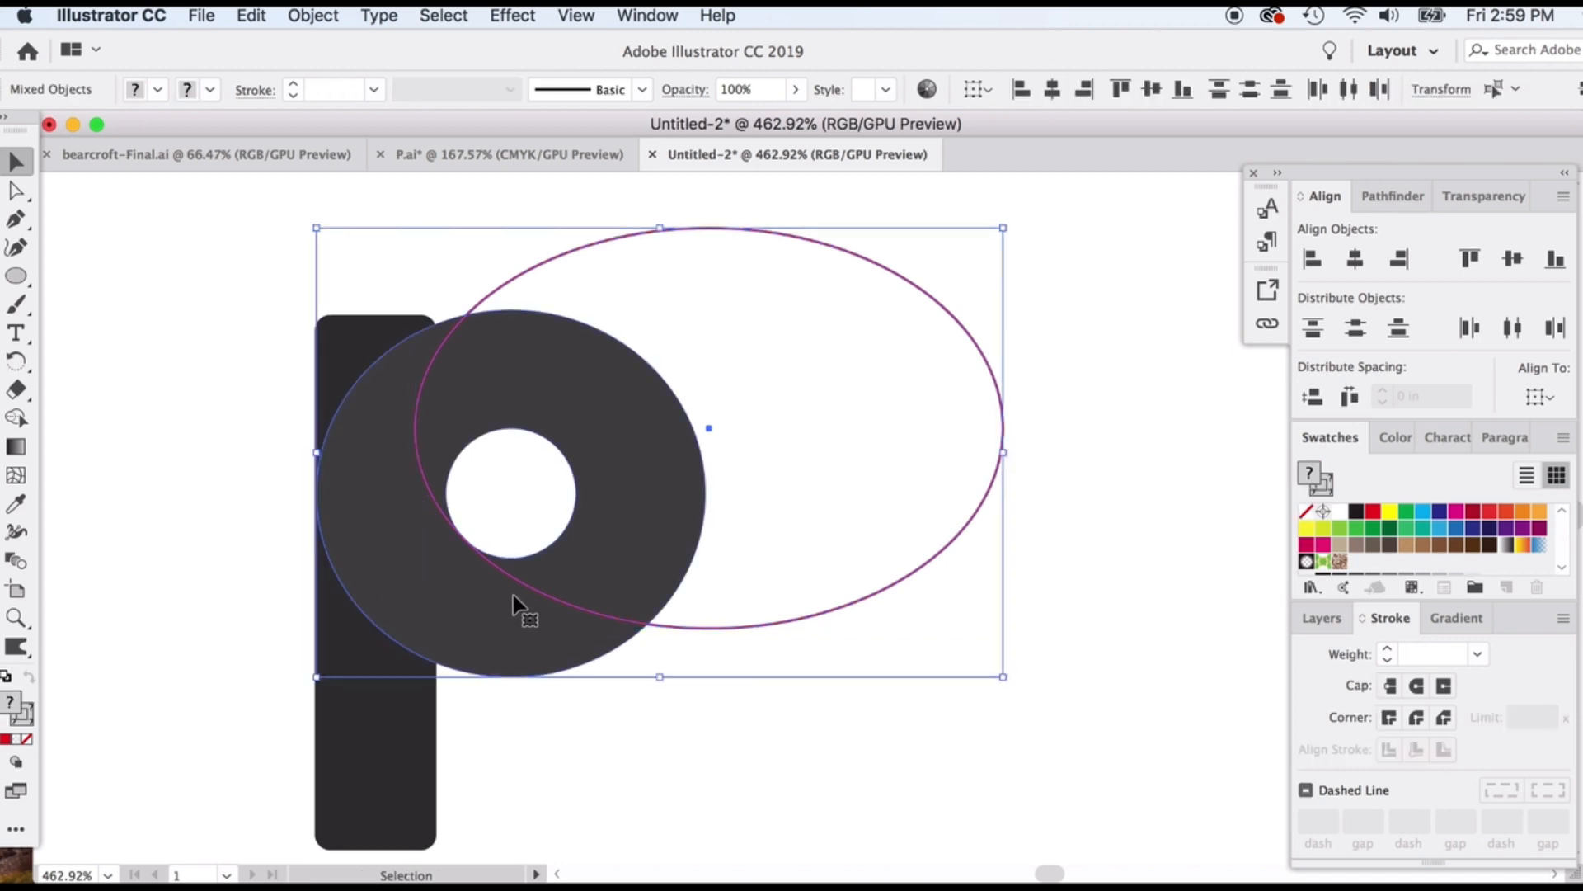
scroll(582, 590, "right", 5)
scroll(582, 591, "right", 10)
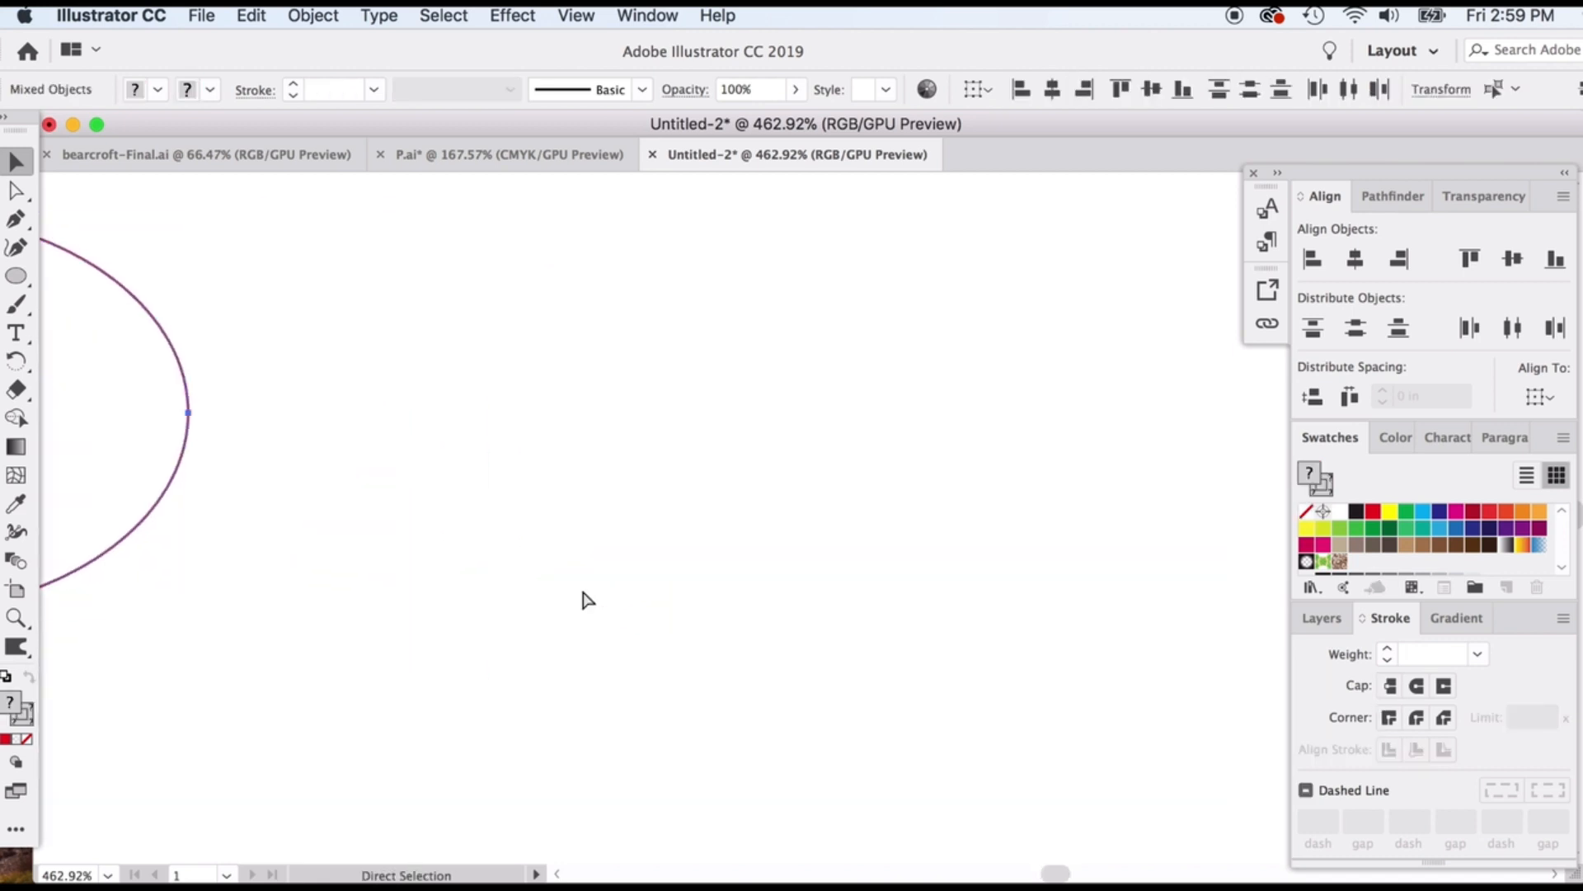
key("ctrl+v")
left_click(488, 356)
- Swap the duplicate ellipse's red stroke to a fill and send it behind the duplicate ring
left_click(645, 363)
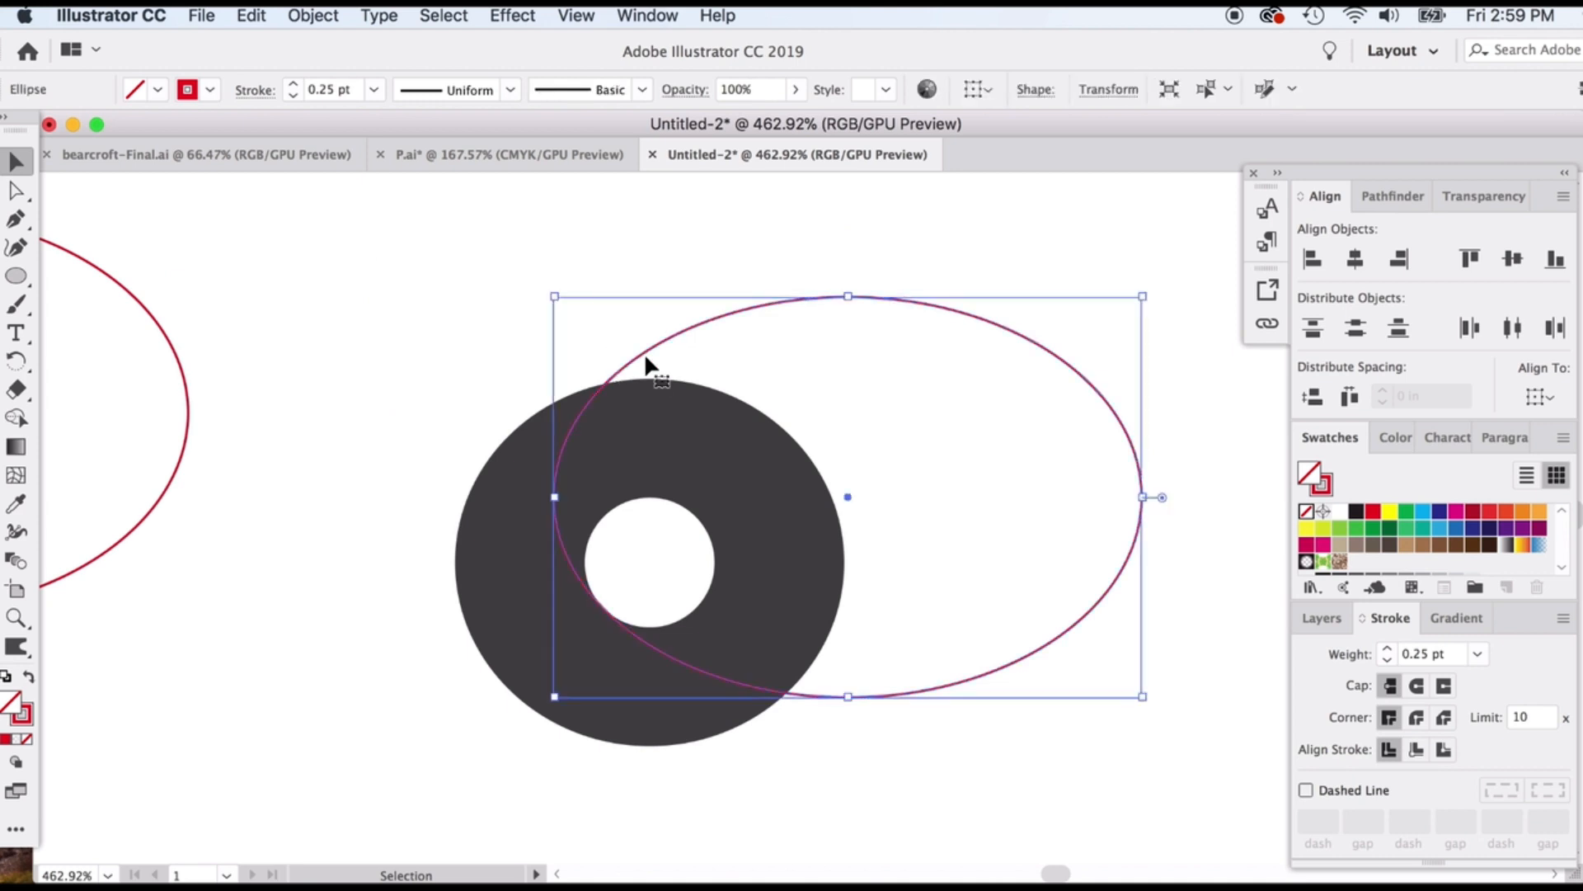
left_click(29, 676)
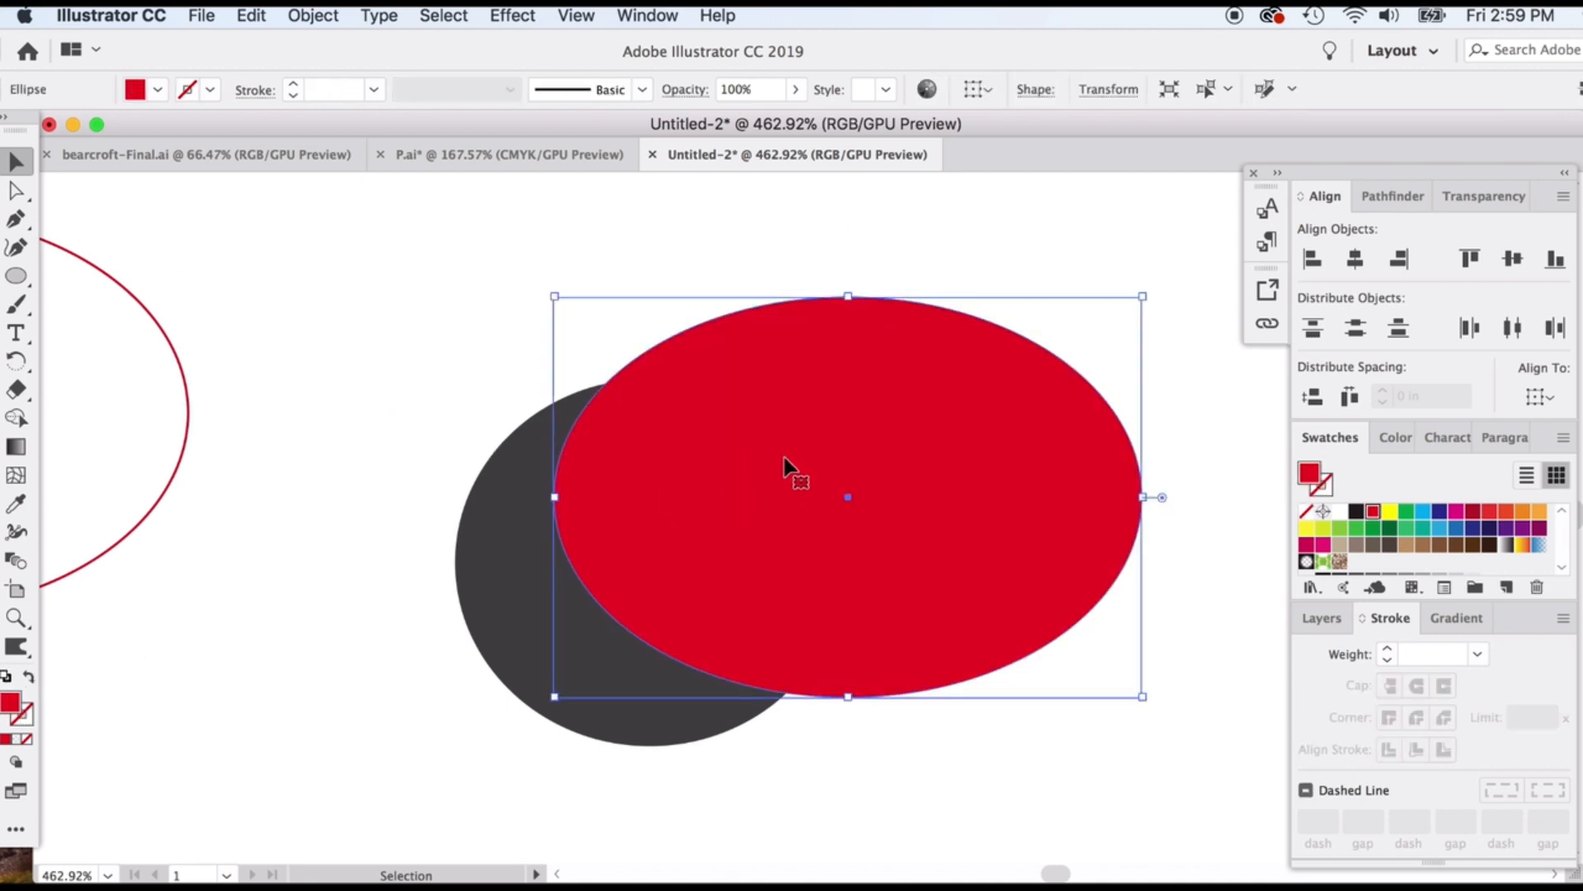
right_click(789, 467)
mouse_move(955, 825)
left_click(1076, 882)
left_click(482, 394)
- Subtract the ellipse and everything it overlaps from the duplicate ring with the Shape Builder tool, leaving a crescent
left_click_drag(438, 322, 877, 611)
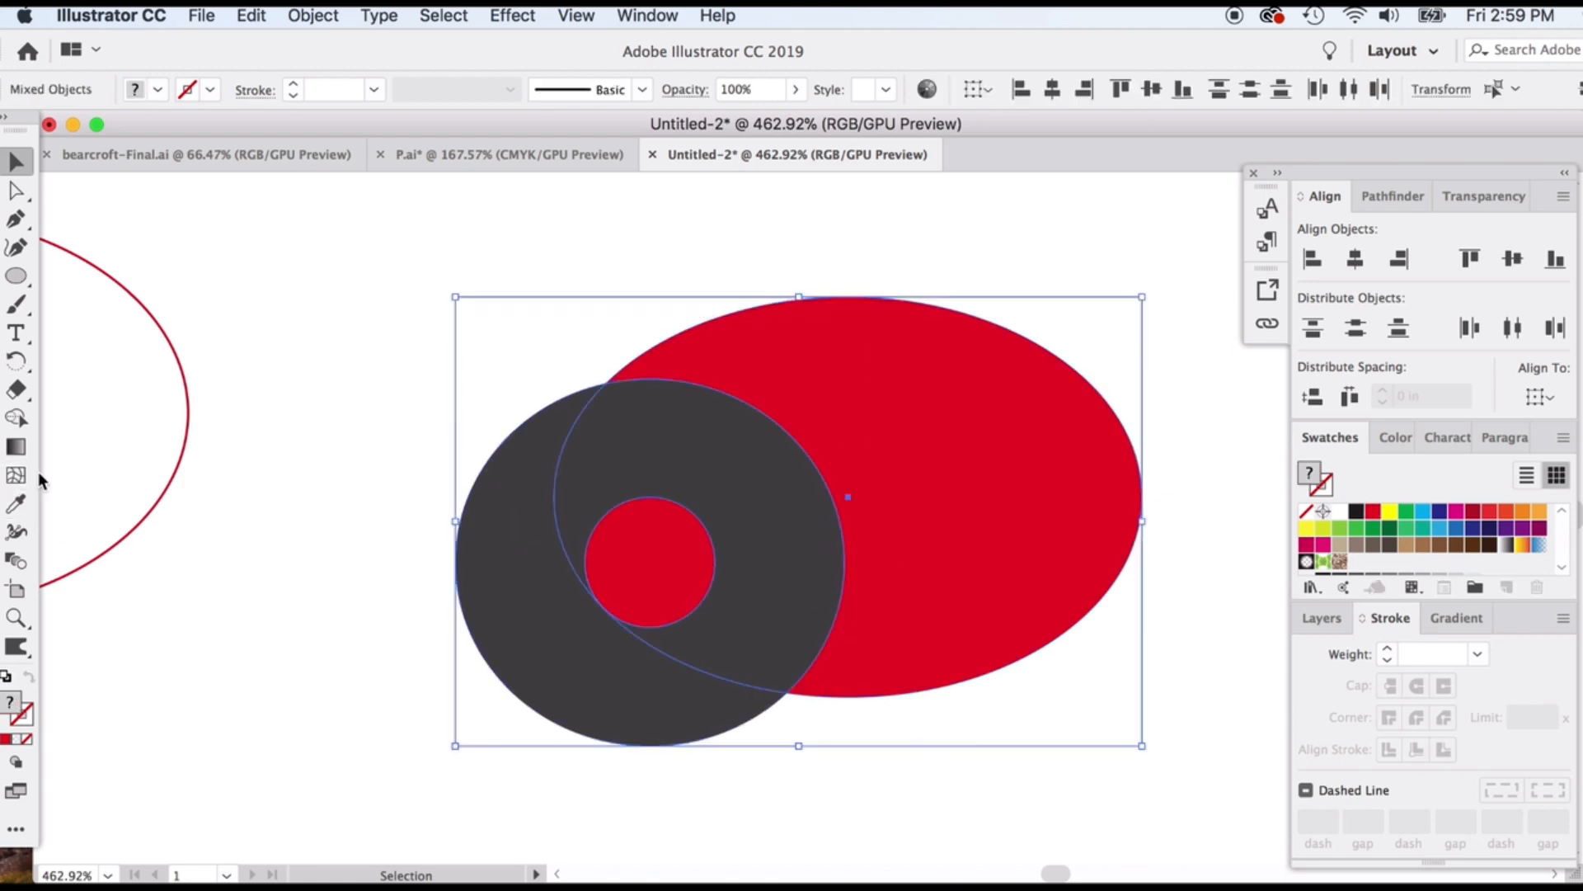
left_click(17, 418)
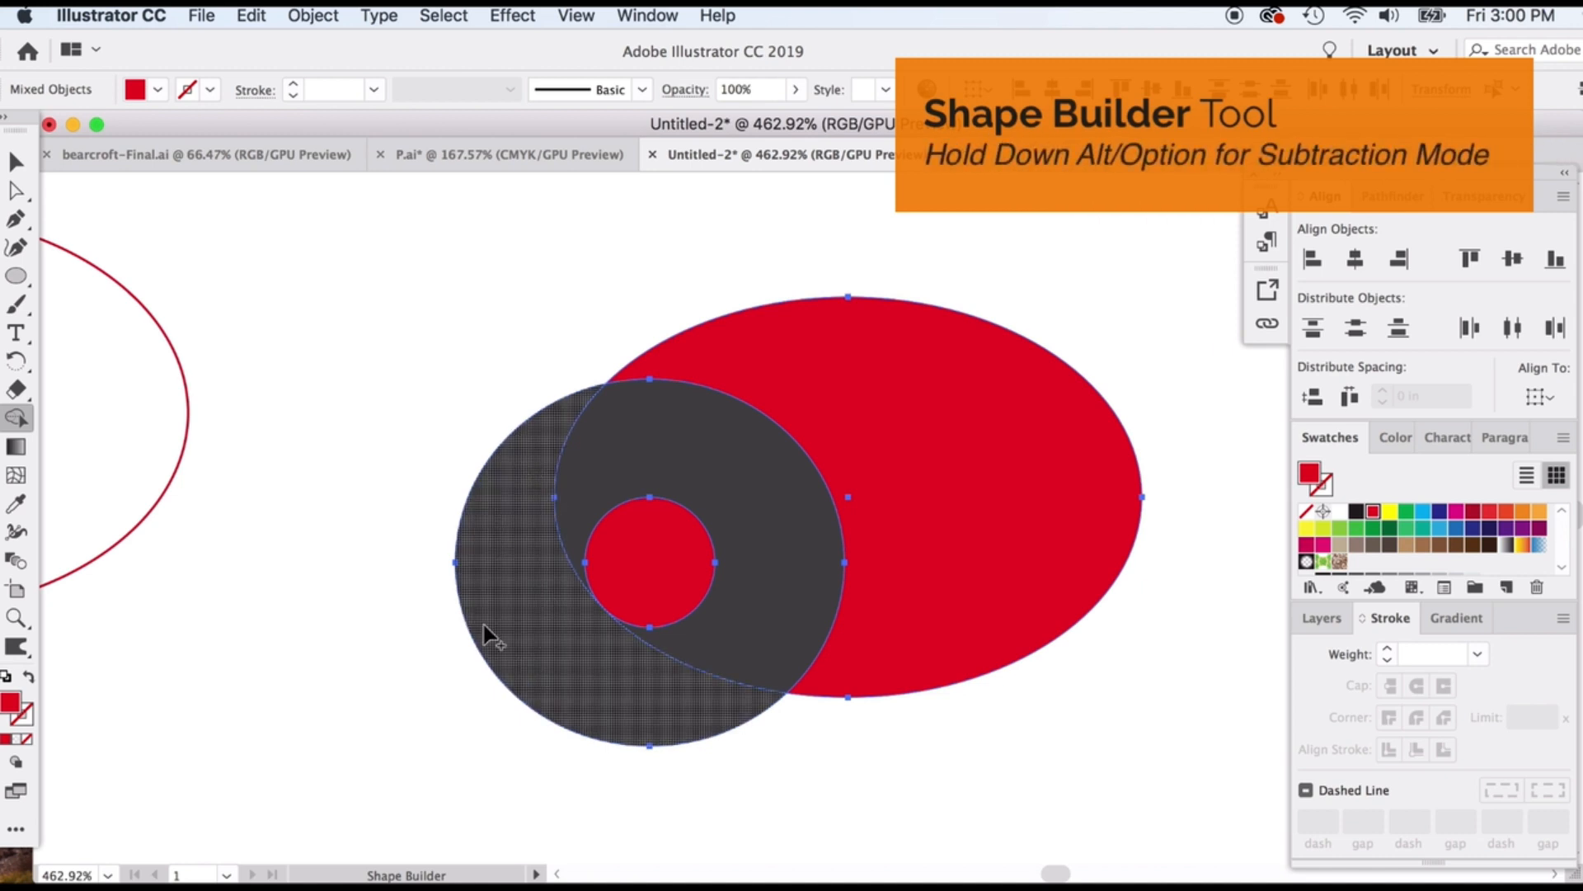
key("super")
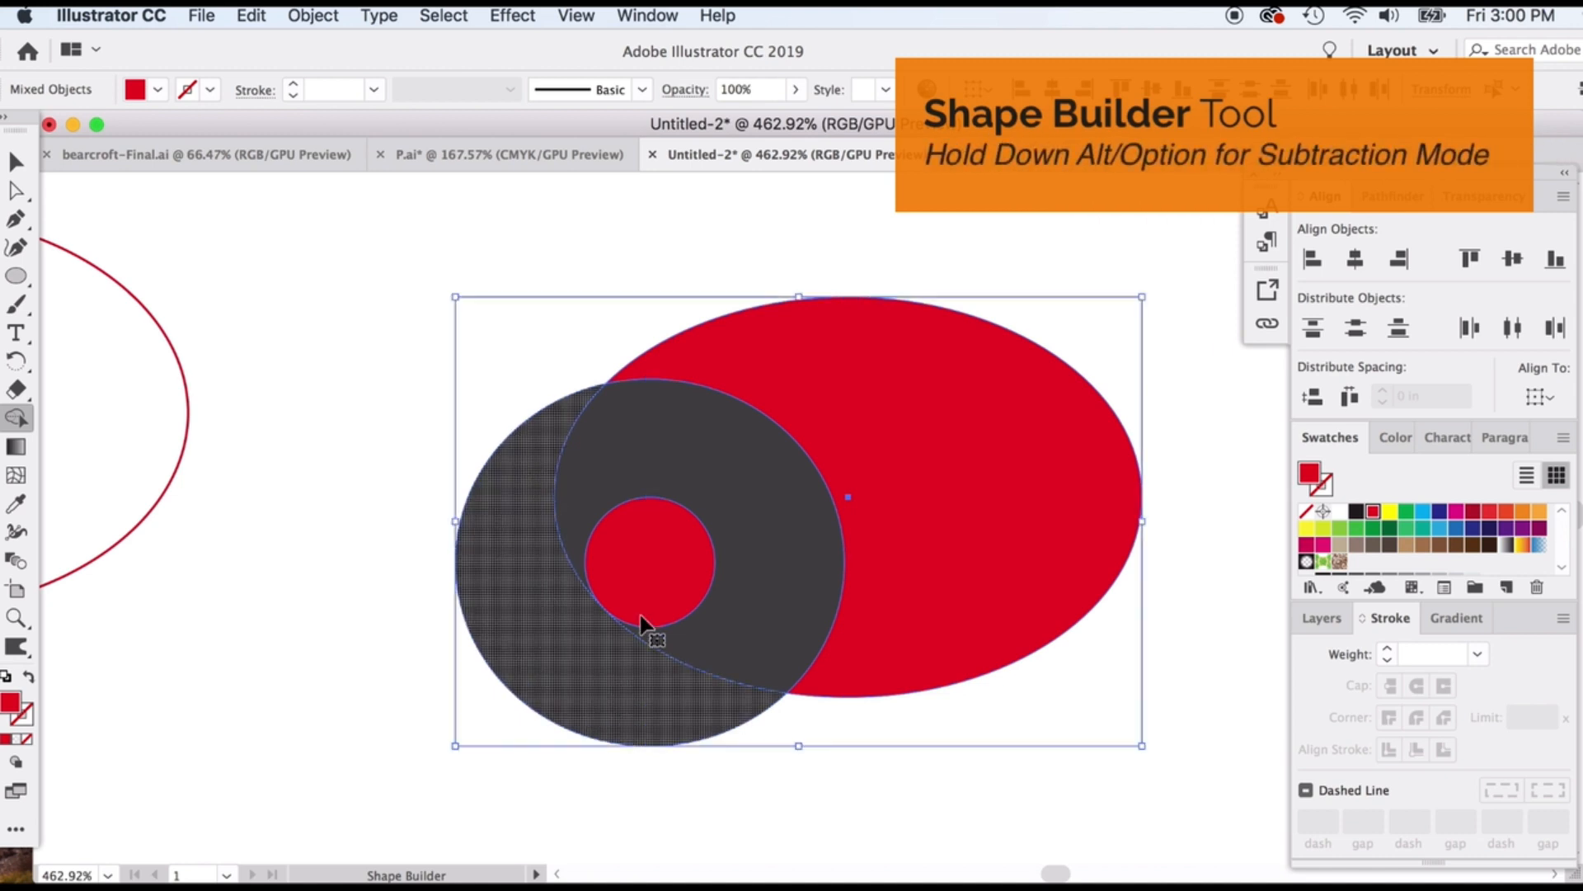
left_click(664, 569, "alt")
left_click(693, 478, "alt")
left_click(870, 379, "alt")
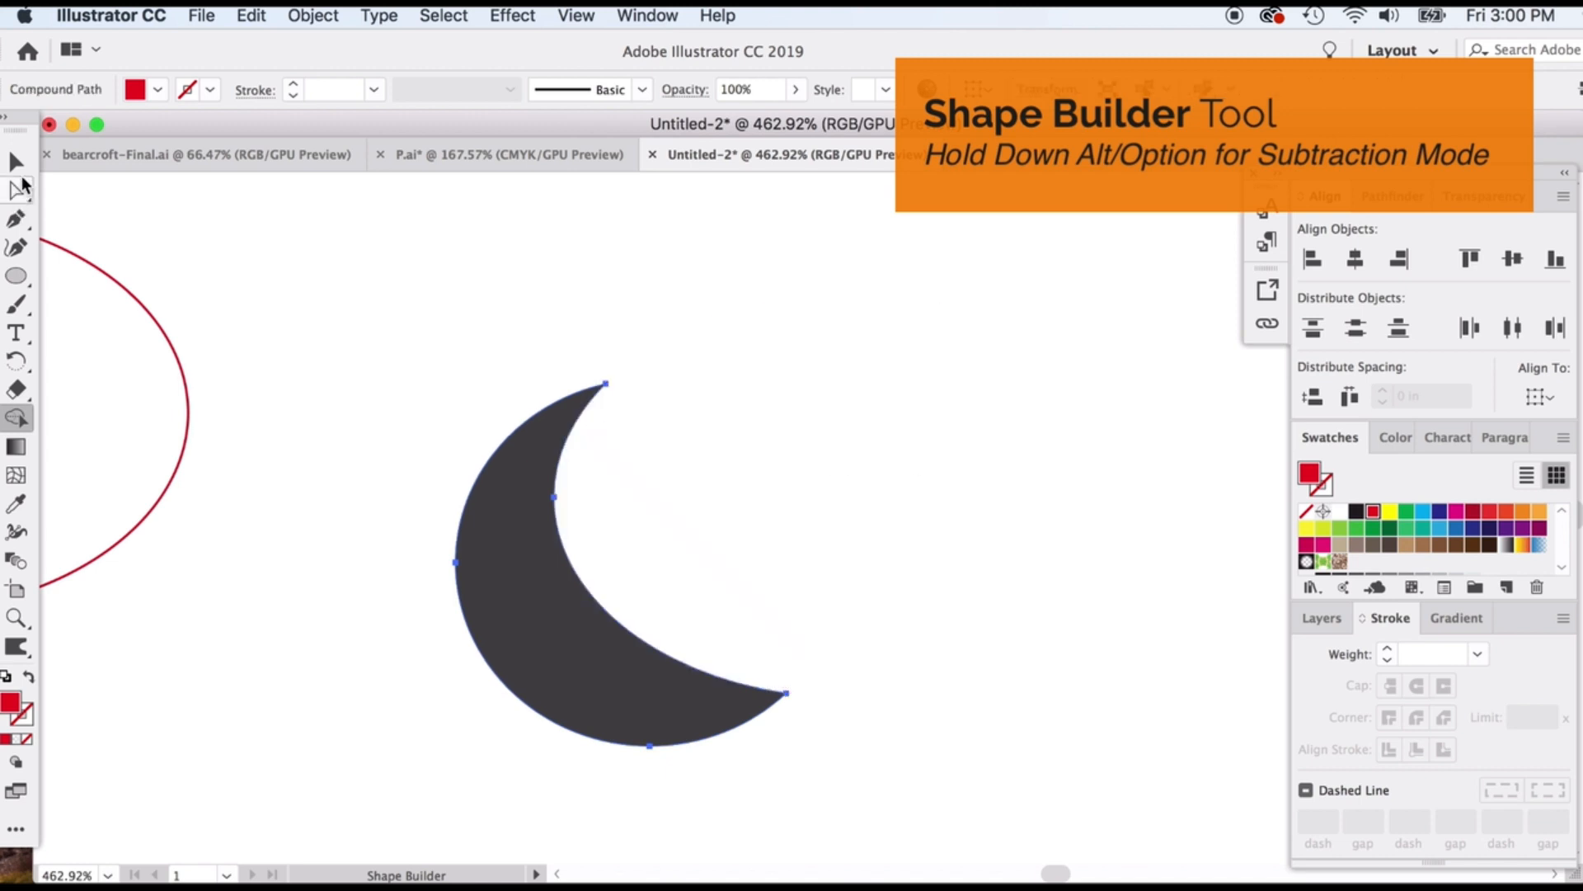
left_click(19, 165)
left_click(448, 409)
- Delete the original red-outlined ellipse and move the crescent onto the left side of the P's ring, matching the outer edges
scroll(447, 410, "left", 6)
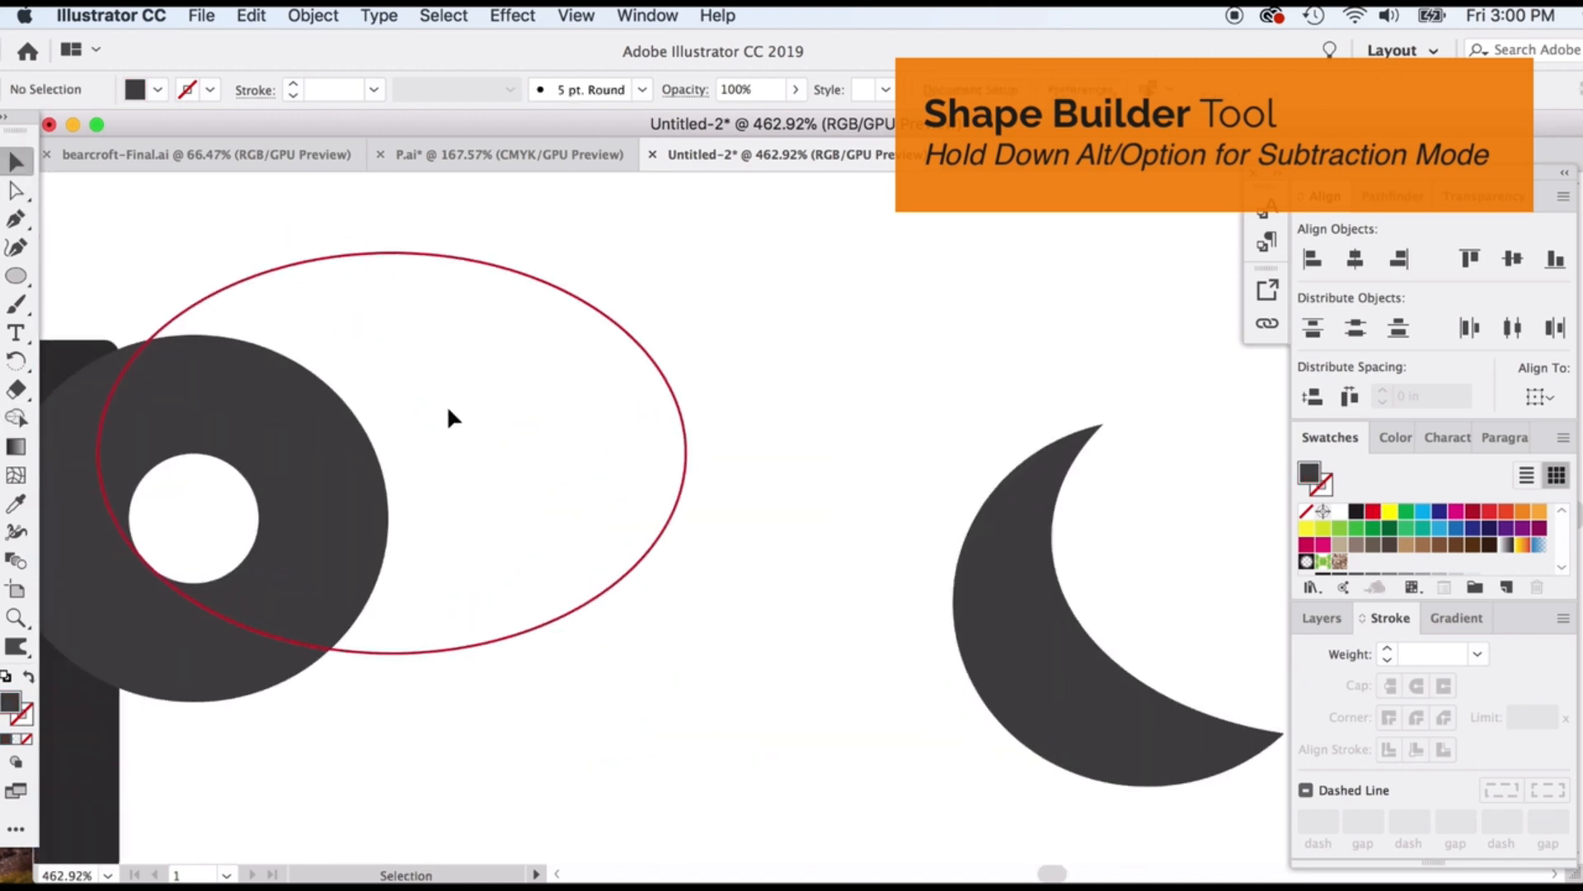
scroll(447, 404, "left", 4)
left_click(648, 264)
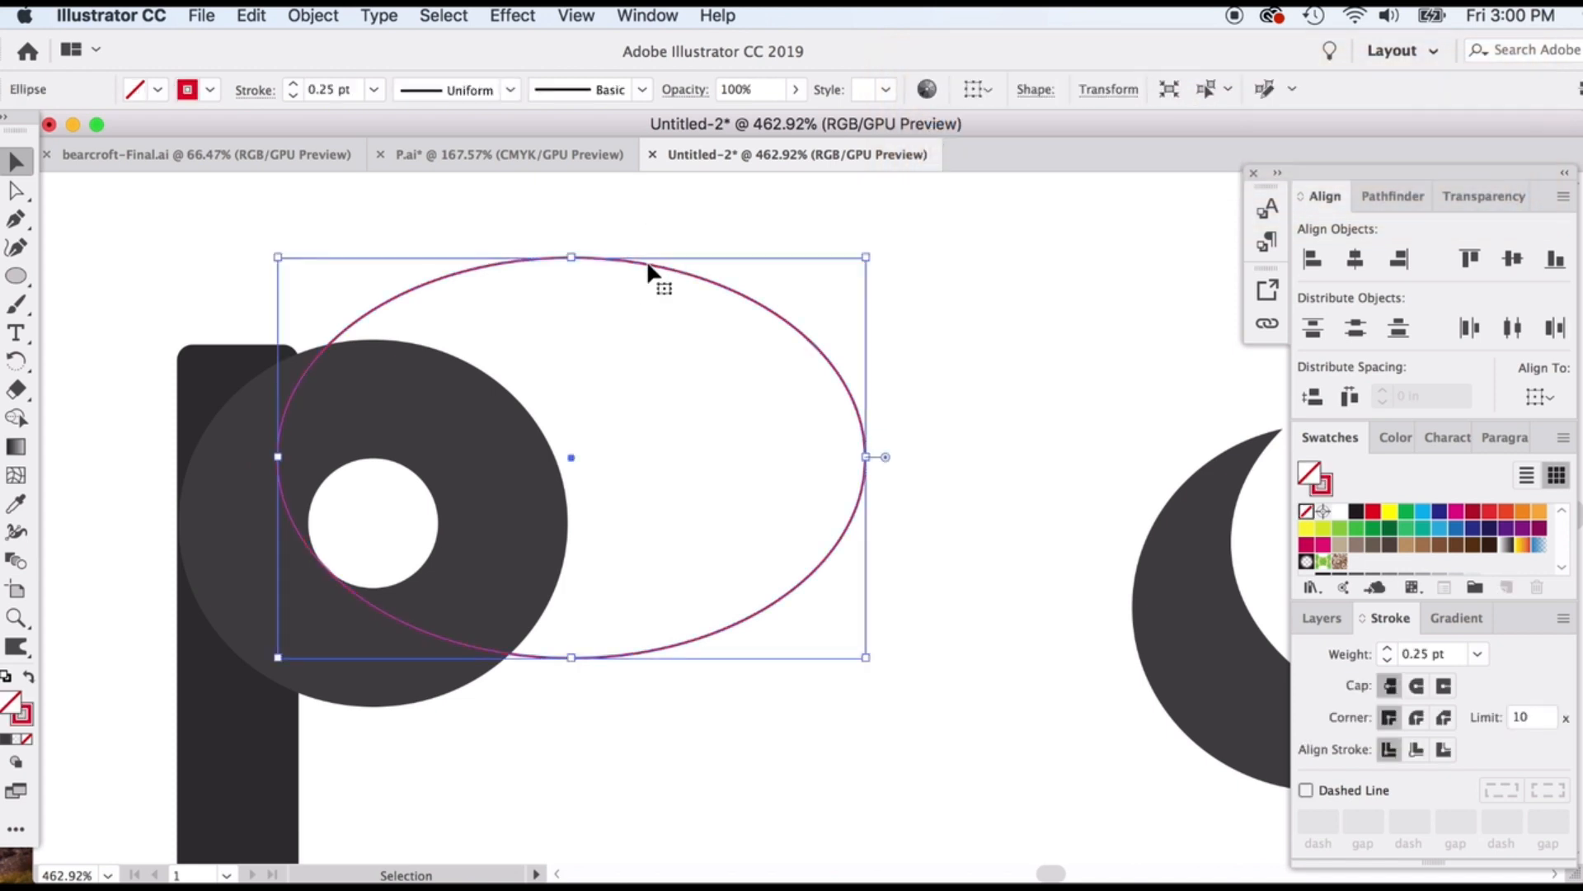
key("Delete")
left_click_drag(1174, 594, 222, 519)
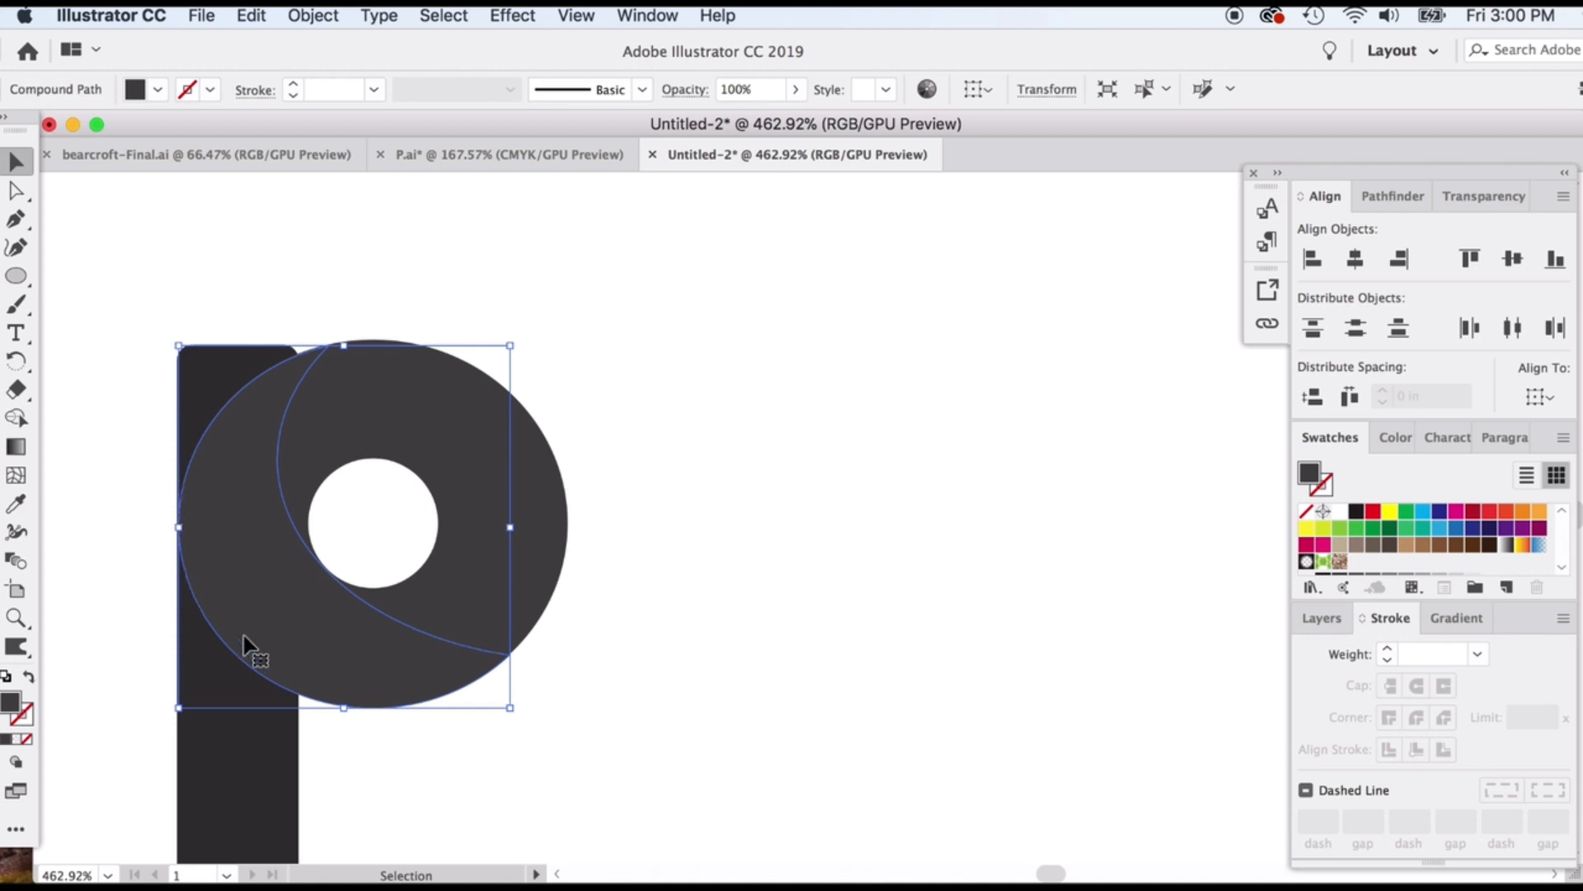
- Change the crescent's fill to a lighter grey and deselect it
left_click(552, 678)
left_click(288, 499)
double_click(9, 703)
left_click_drag(804, 587, 805, 574)
left_click(1363, 418)
scroll(887, 608, "left", 2)
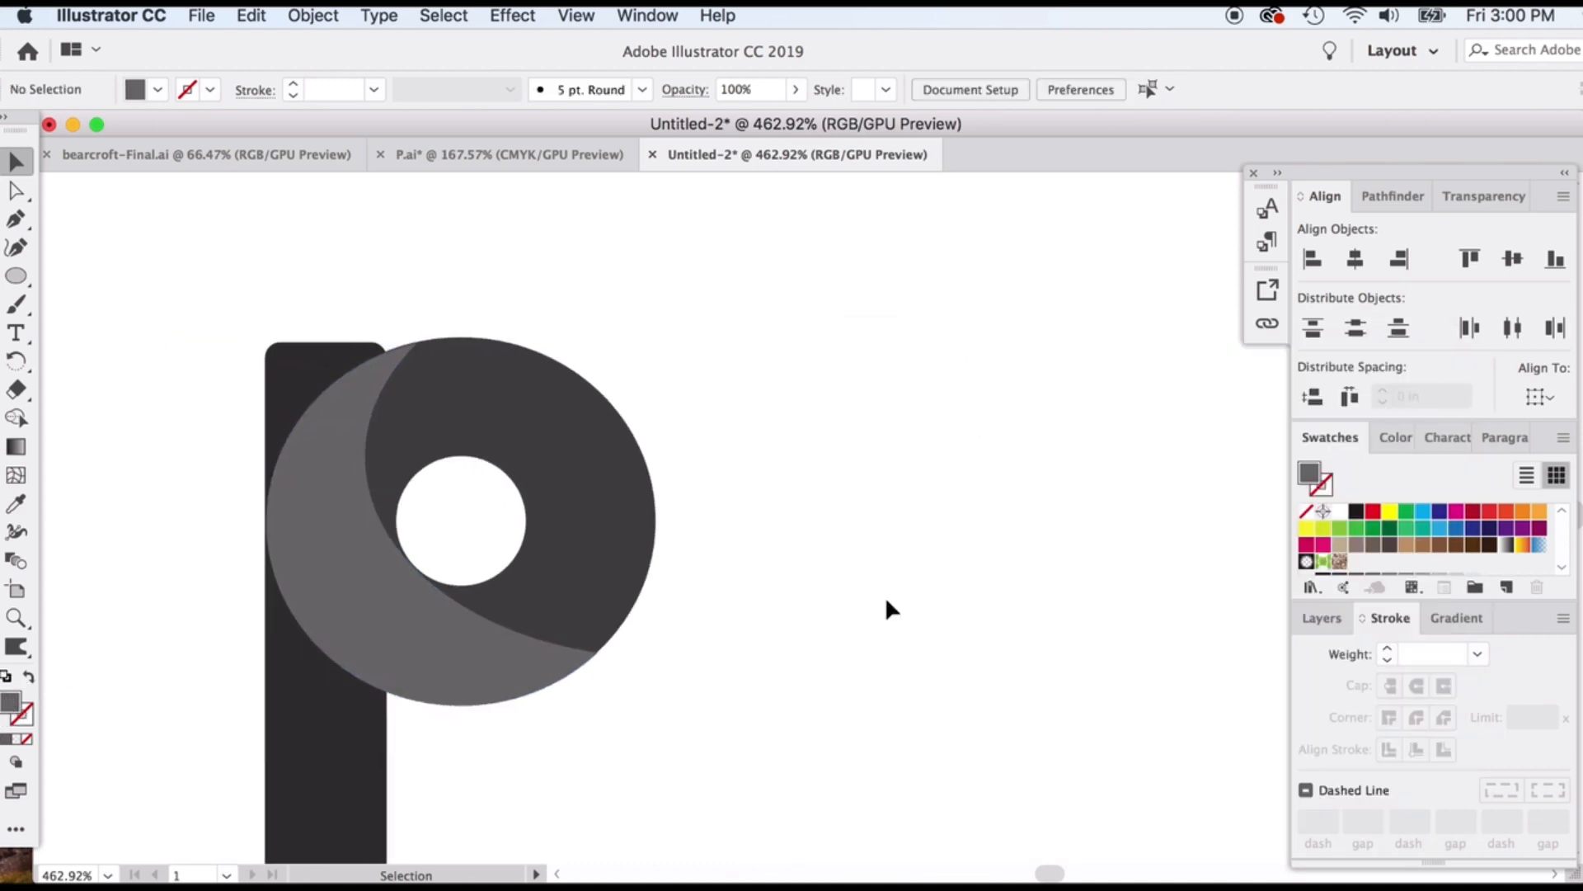
- Draw a curved grey shape with the Pen tool from the hole's lower edge to the ring's lower-right edge, closing it over the crescent
scroll(452, 636, "up", 3)
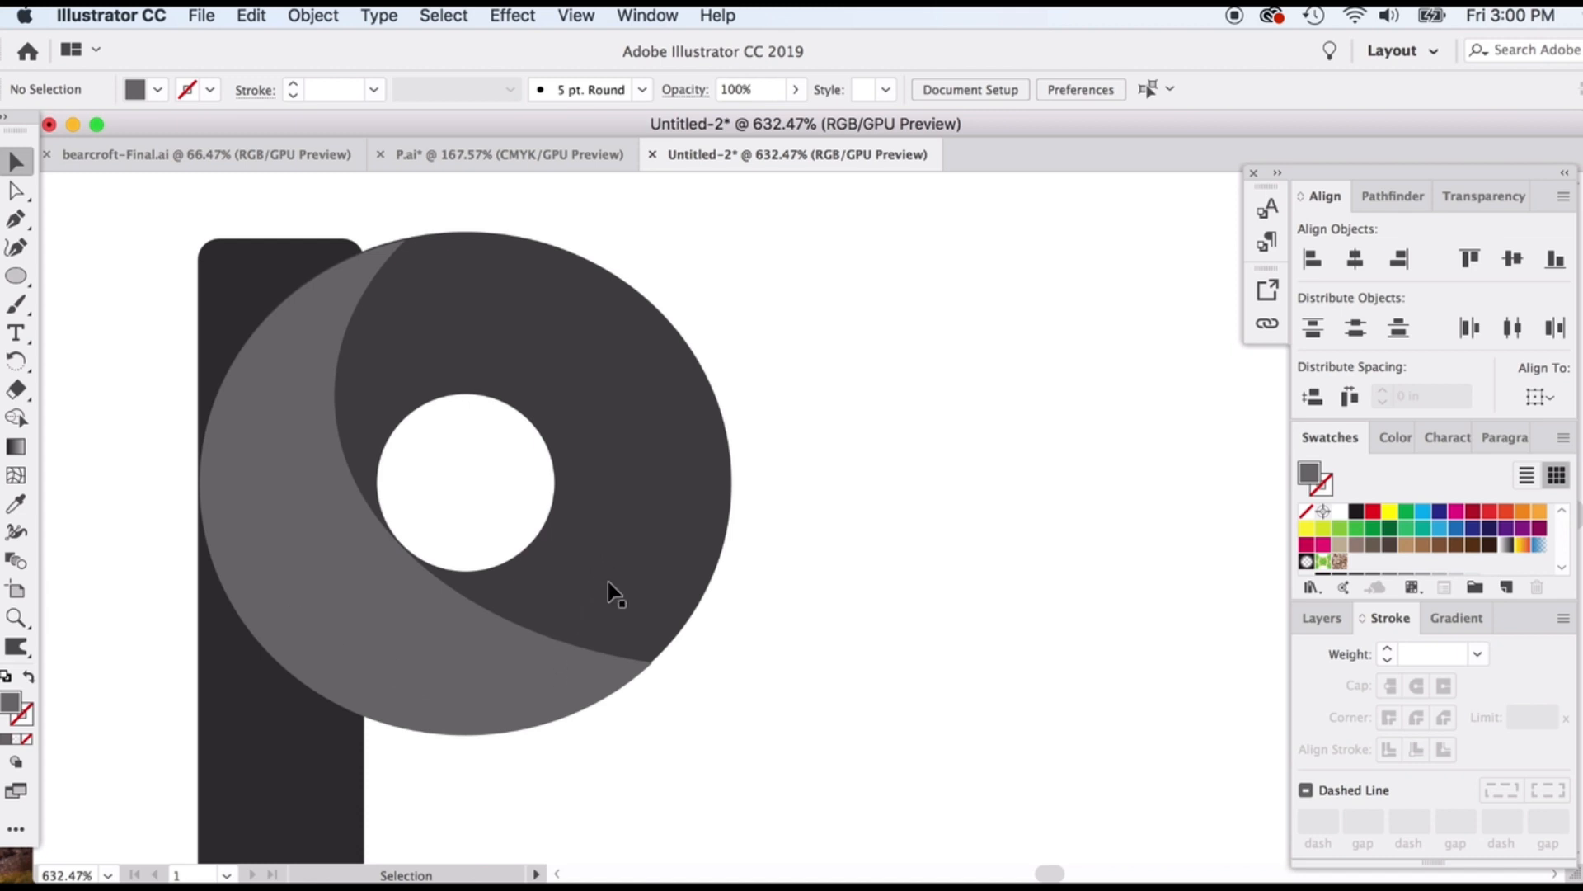
left_click(414, 587)
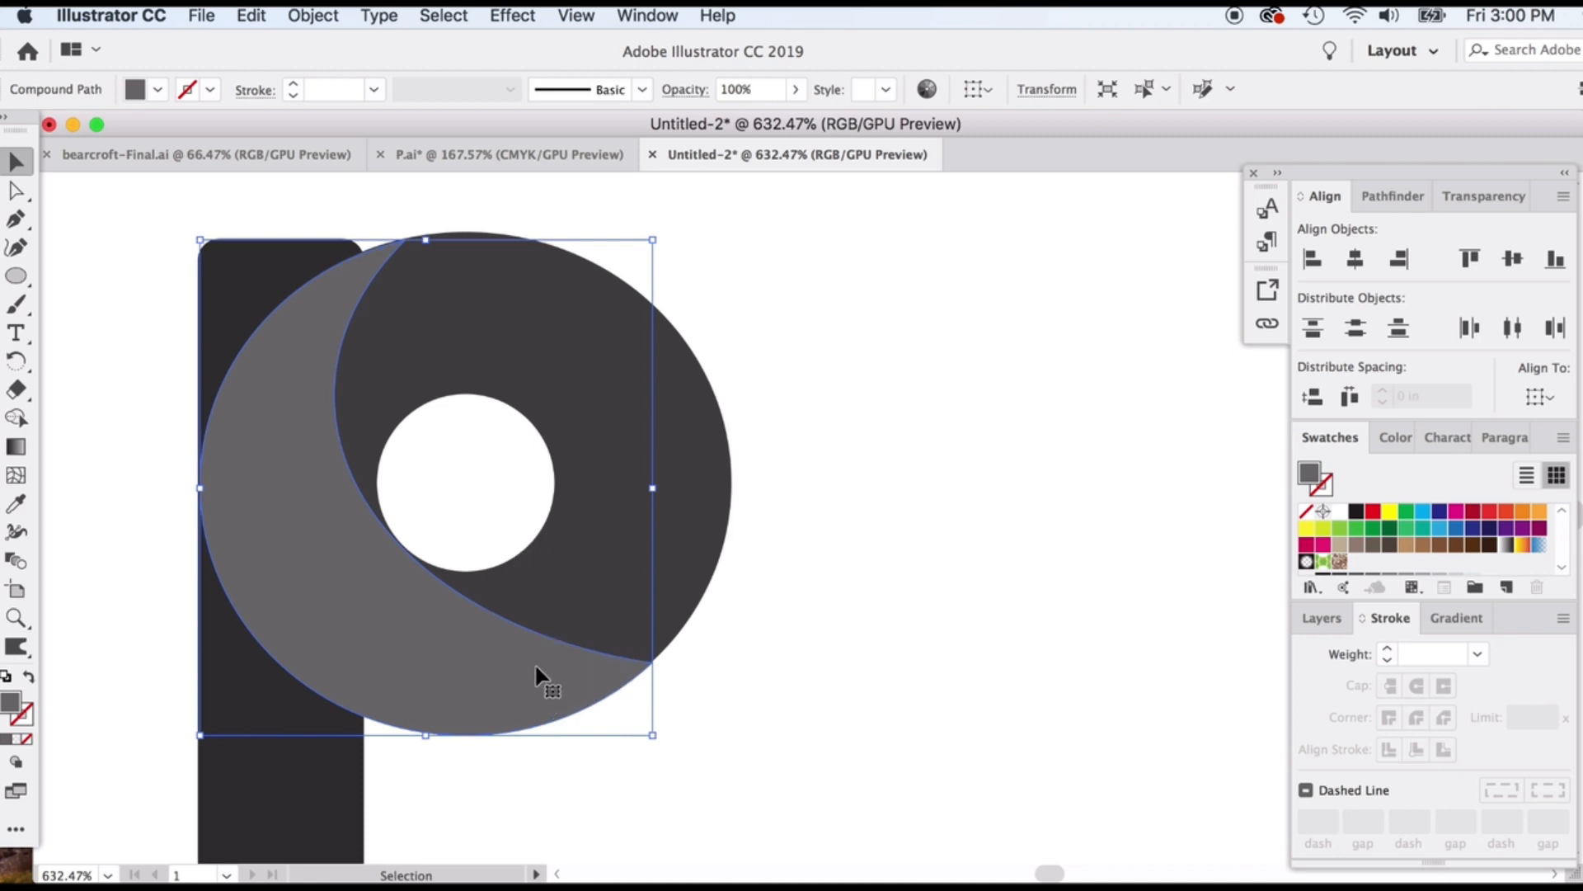
left_click(728, 624)
left_click(17, 218)
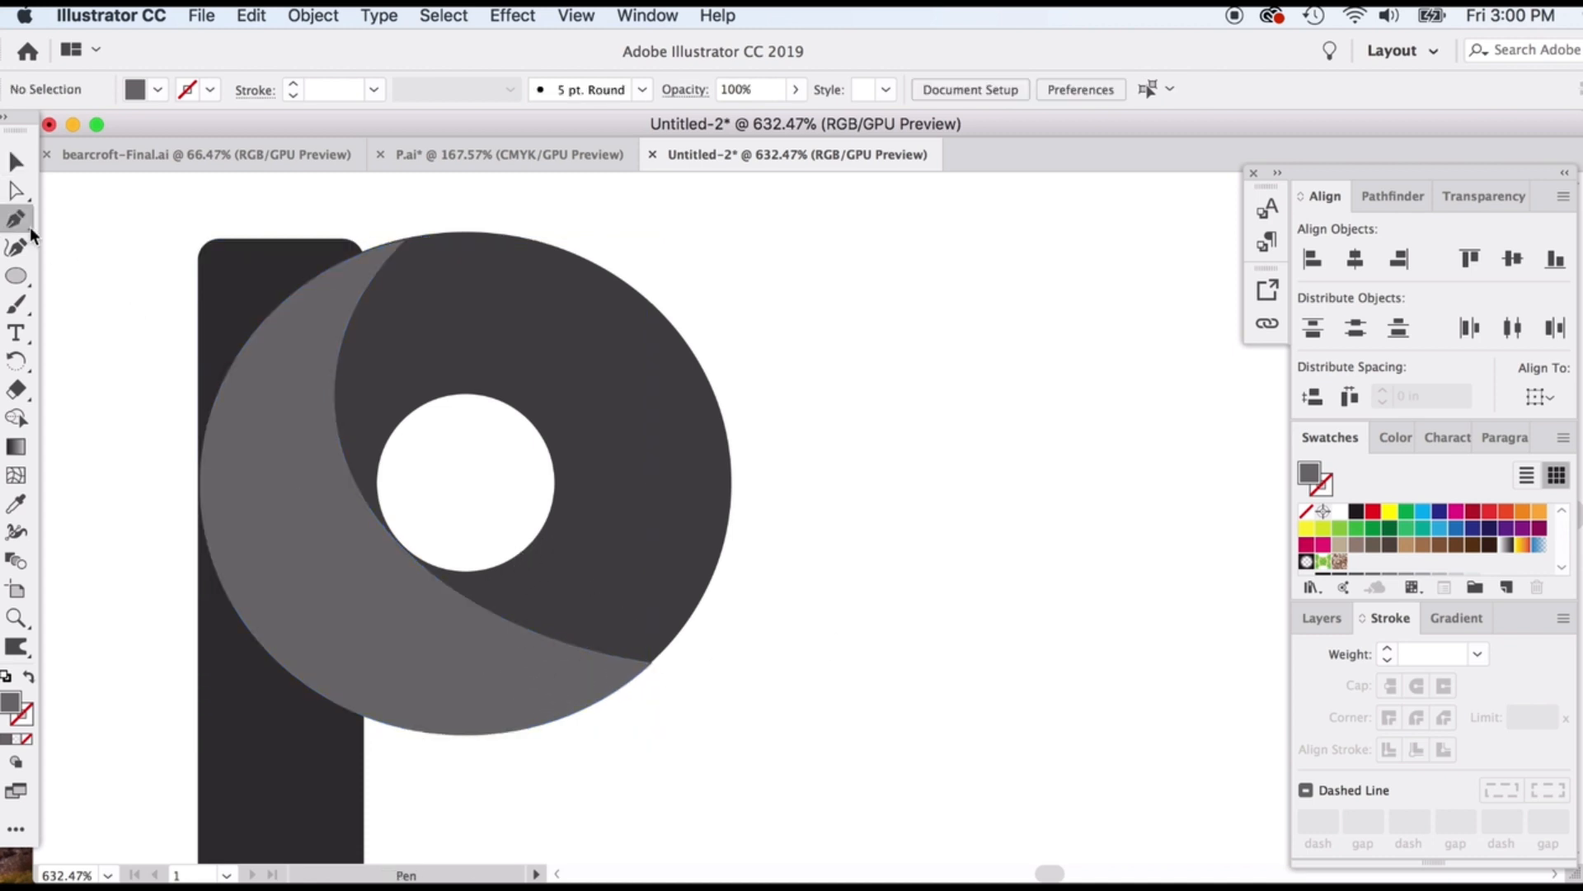
left_click(406, 552)
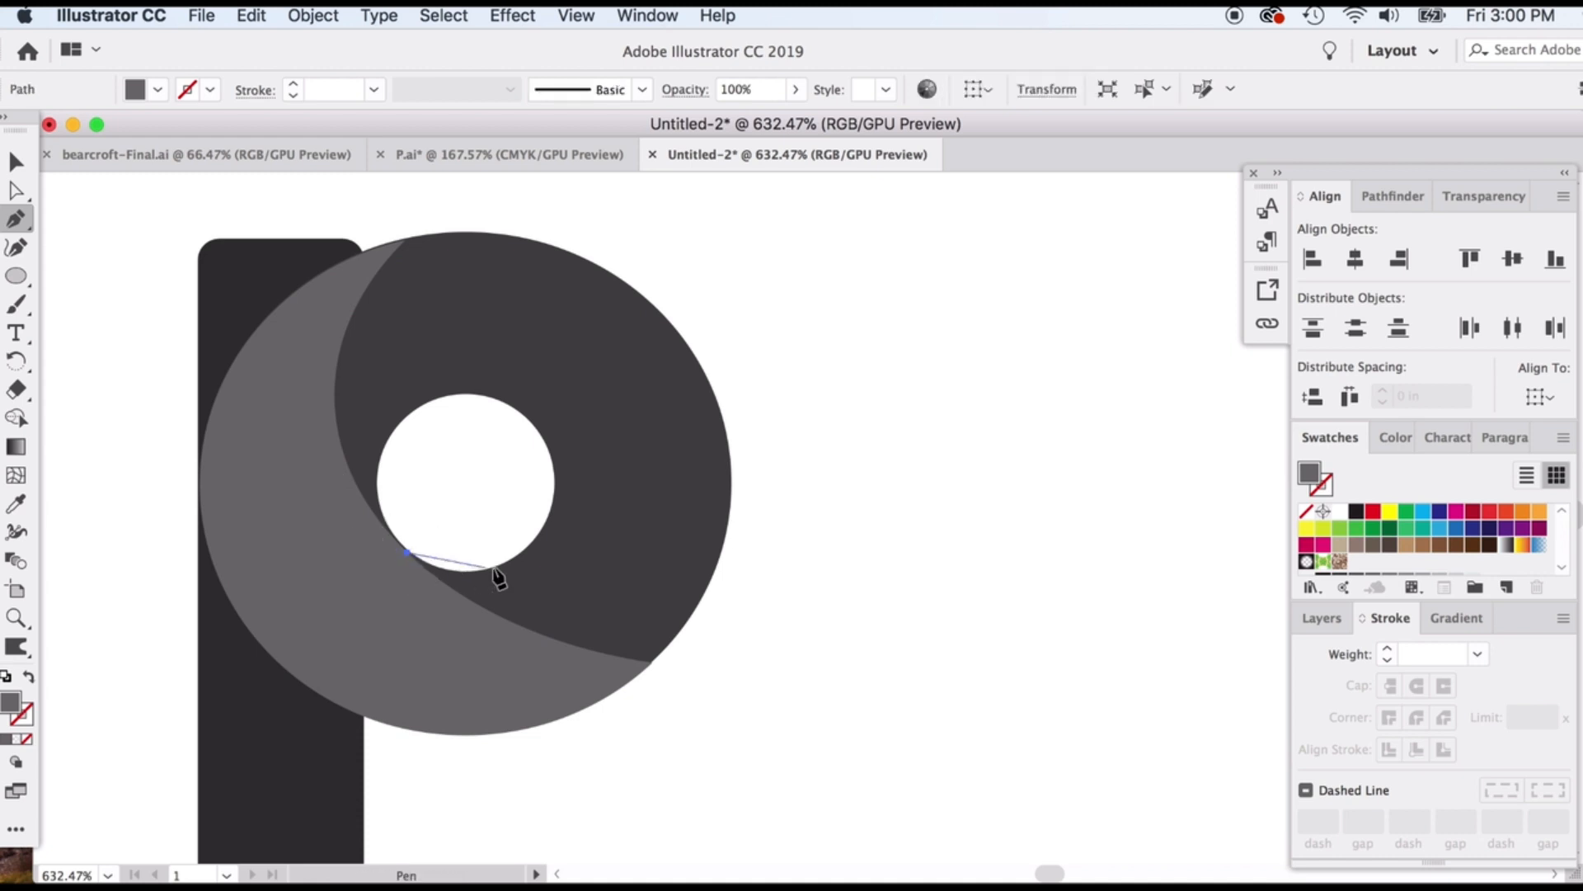
left_click_drag(506, 563, 550, 521)
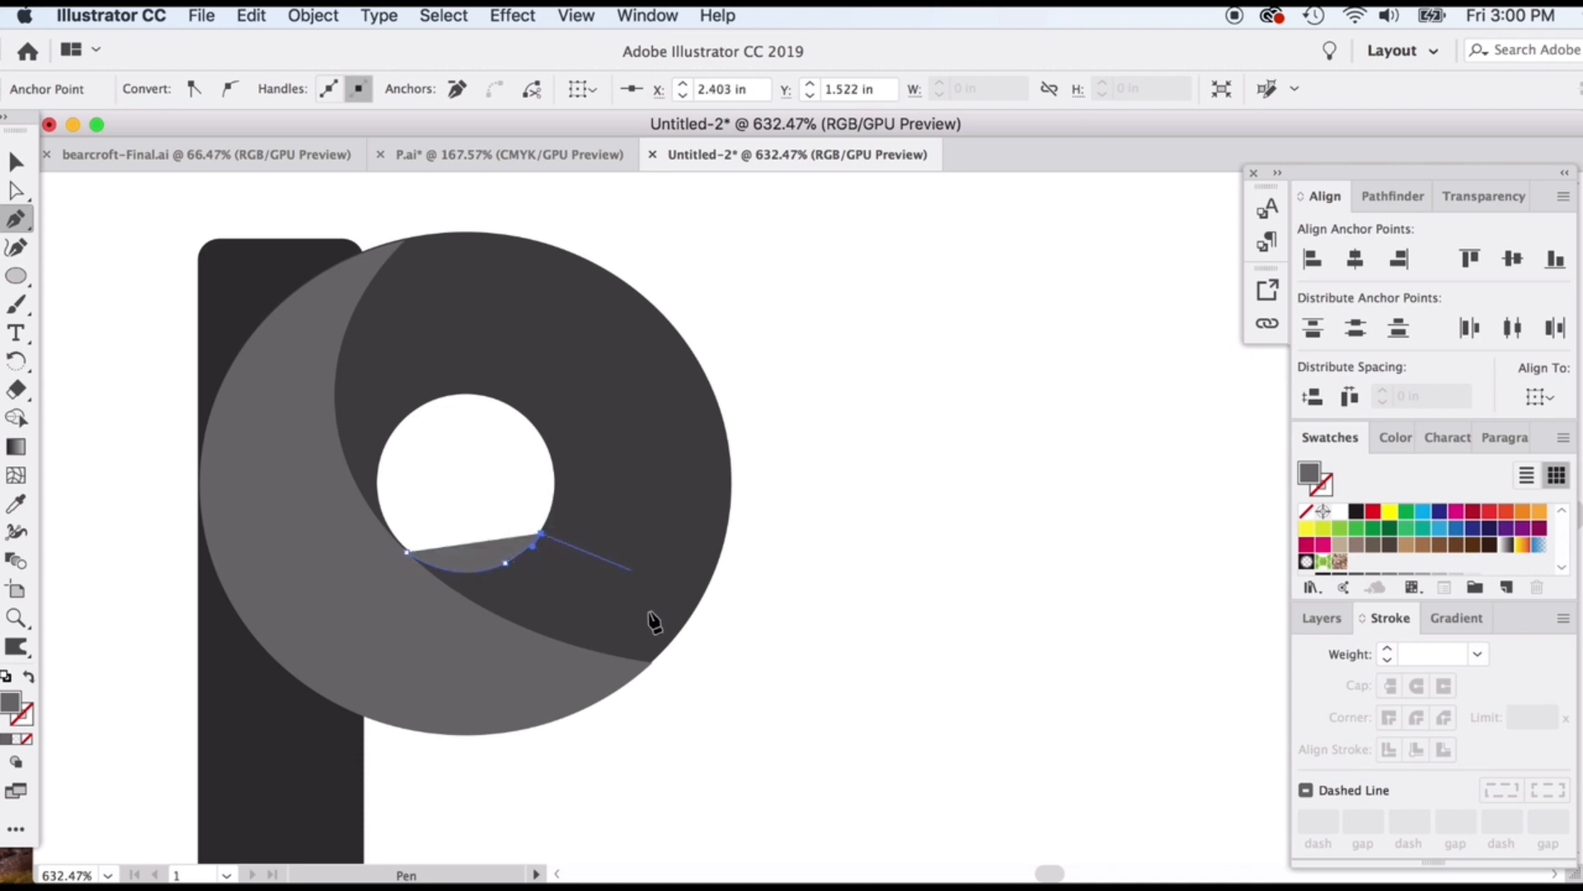
left_click_drag(668, 640, 575, 717)
left_click(413, 642)
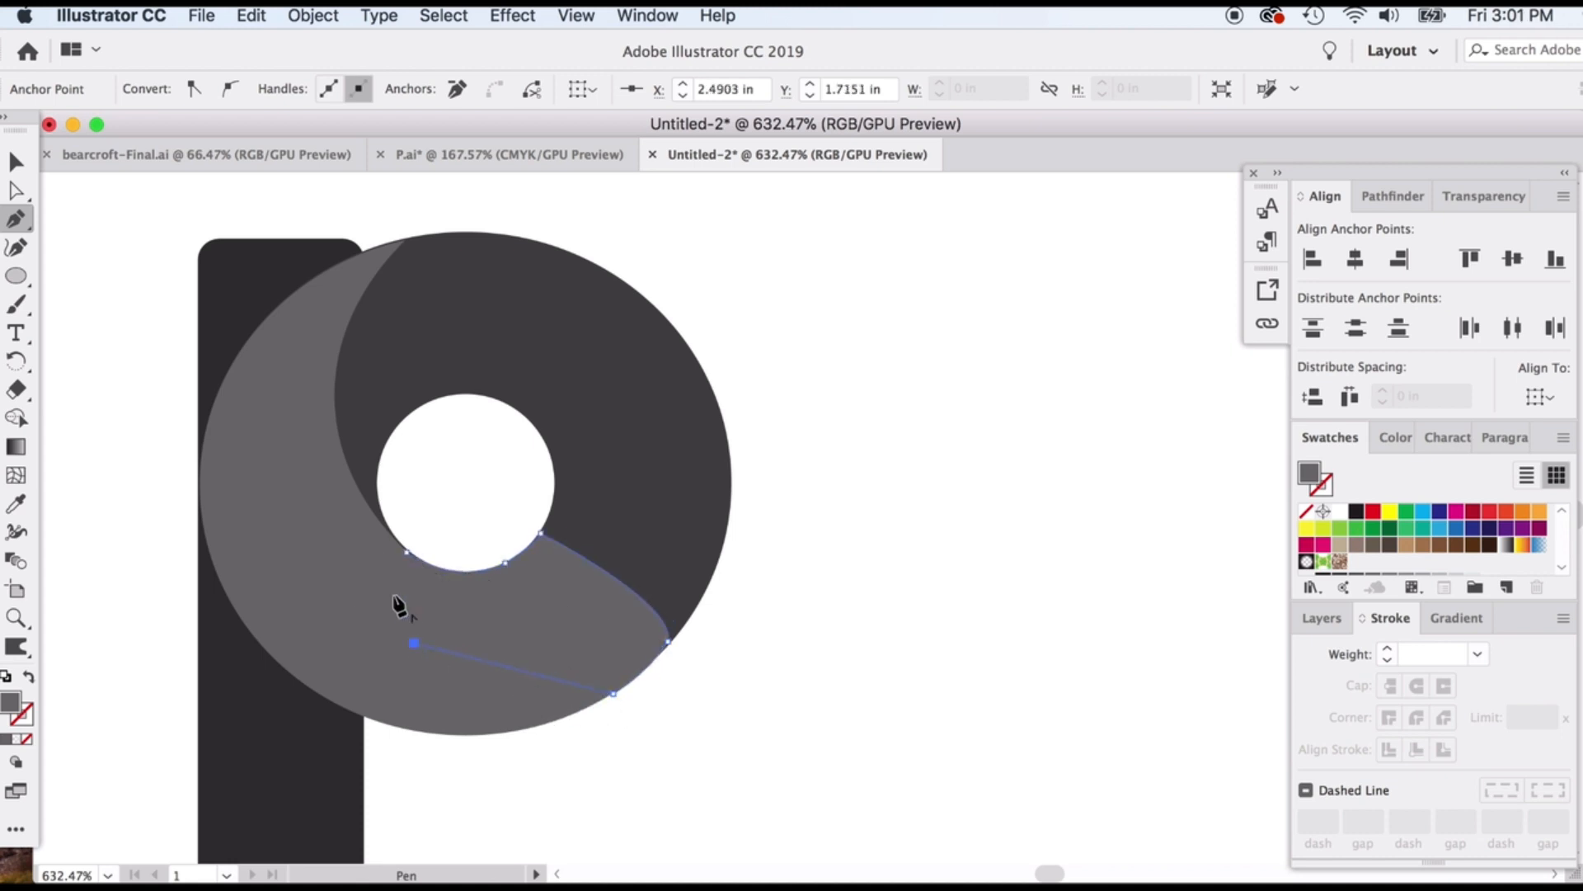
left_click(393, 592)
left_click(407, 552)
left_click(16, 160)
left_click(925, 571)
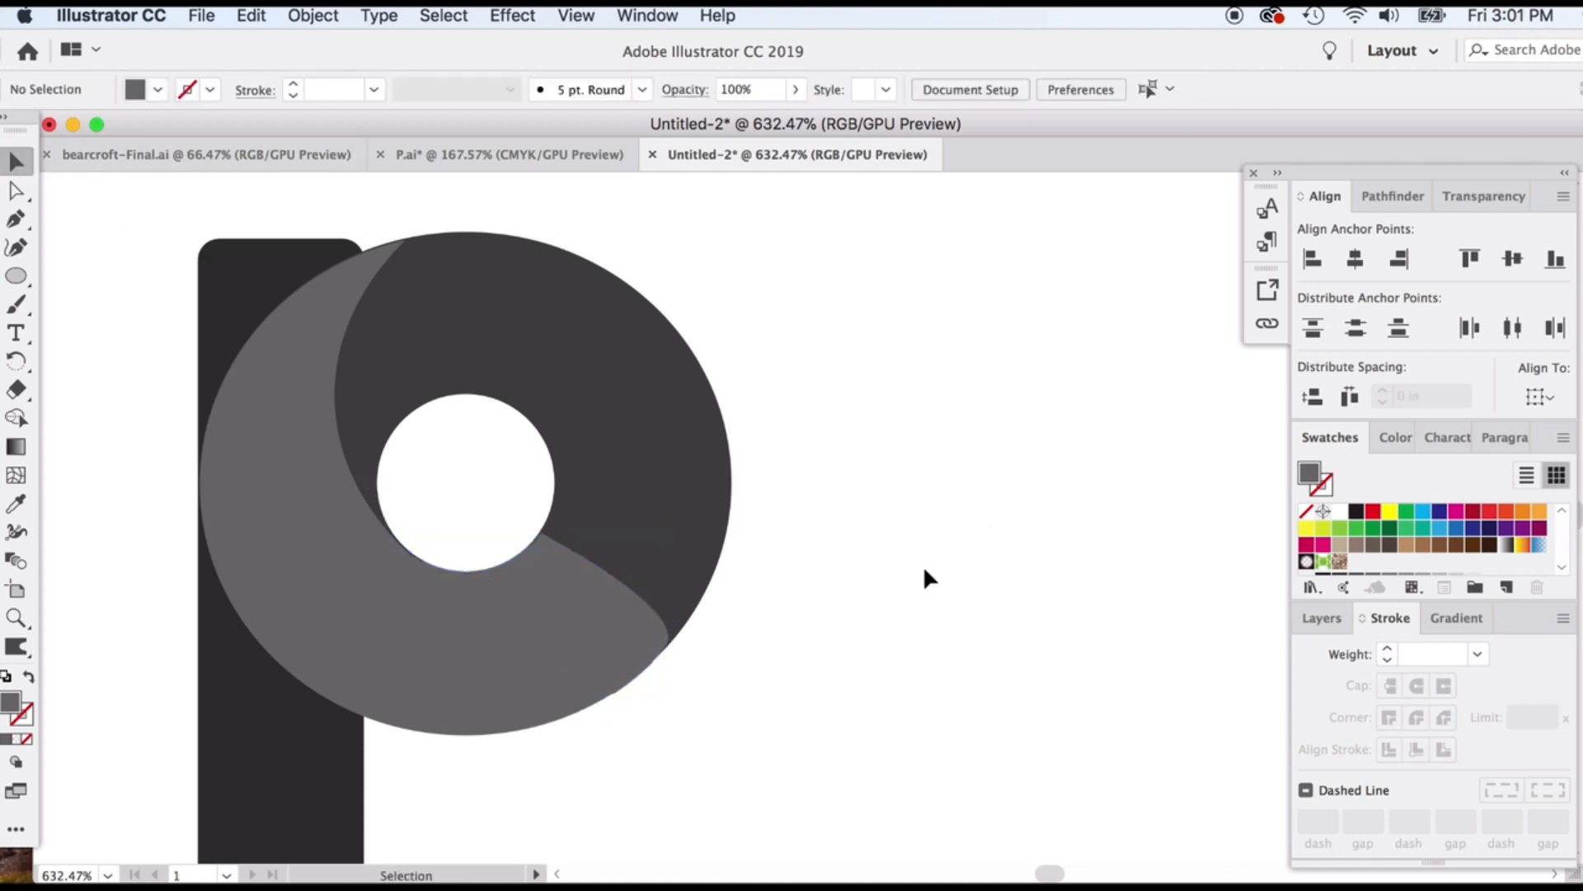
- Adjust the new shape's lower-right curve handle with the Direct Selection tool so its edge follows the ring's outer edge
left_click(17, 191)
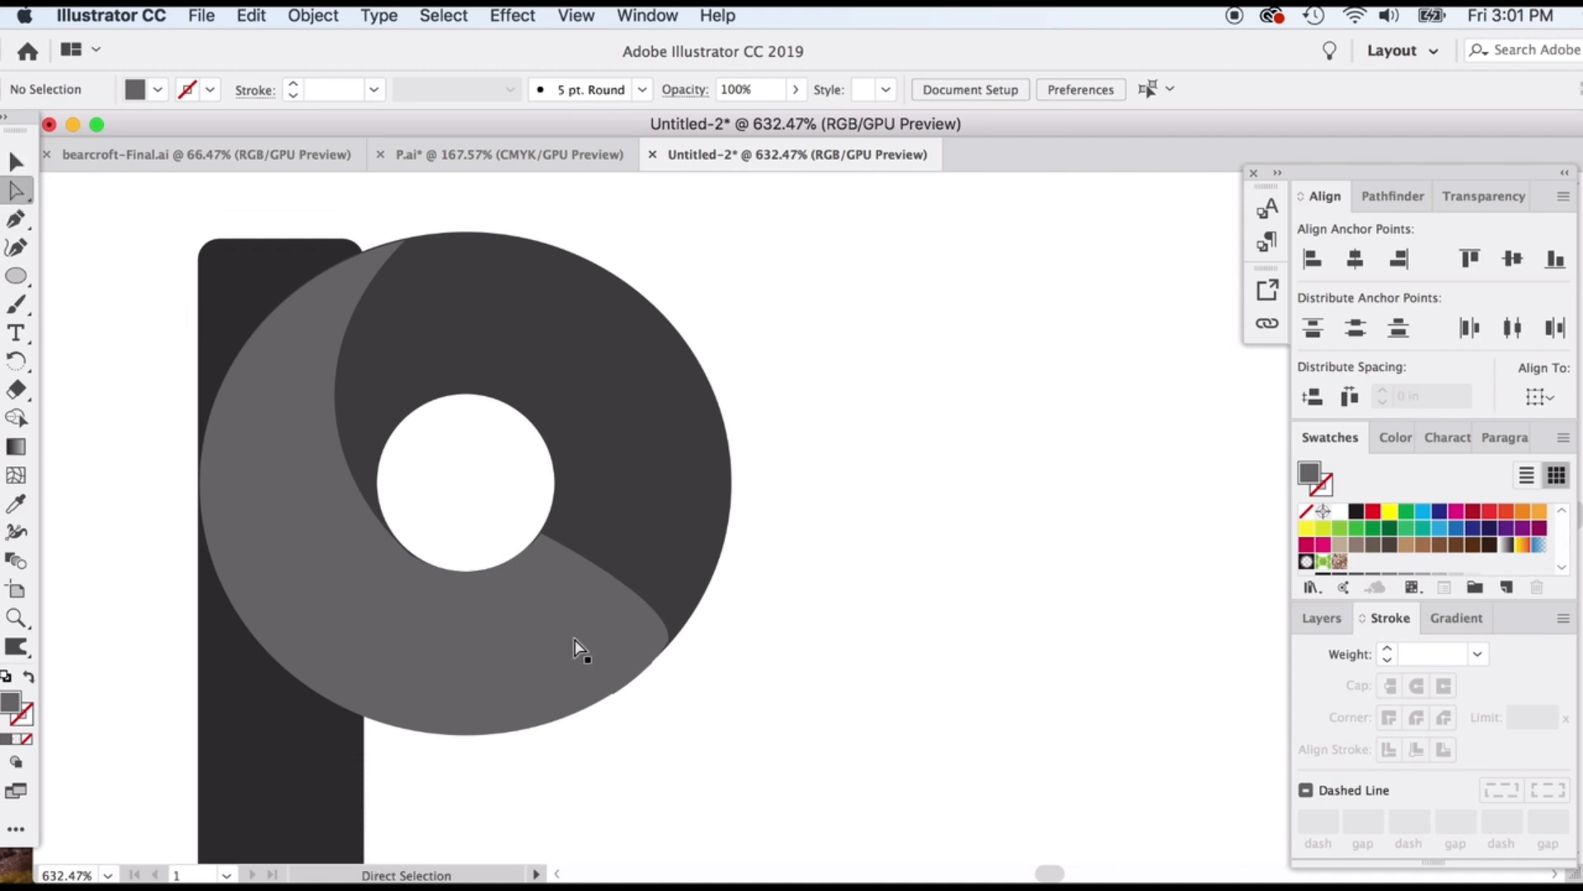
scroll(658, 687, "up", 4)
left_click(583, 702)
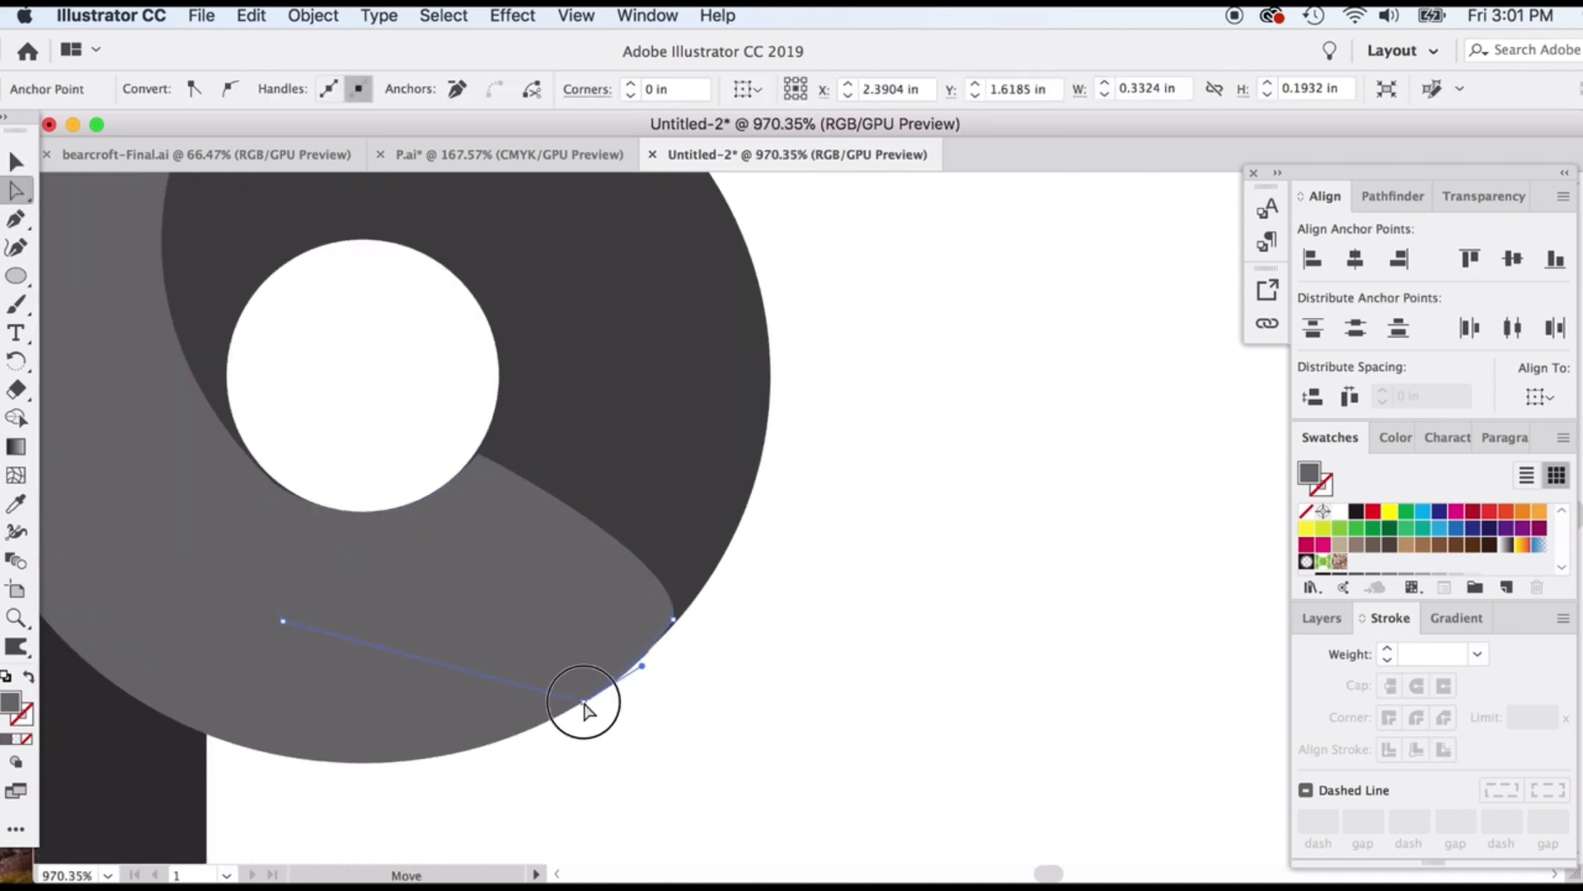
left_click_drag(584, 701, 647, 661)
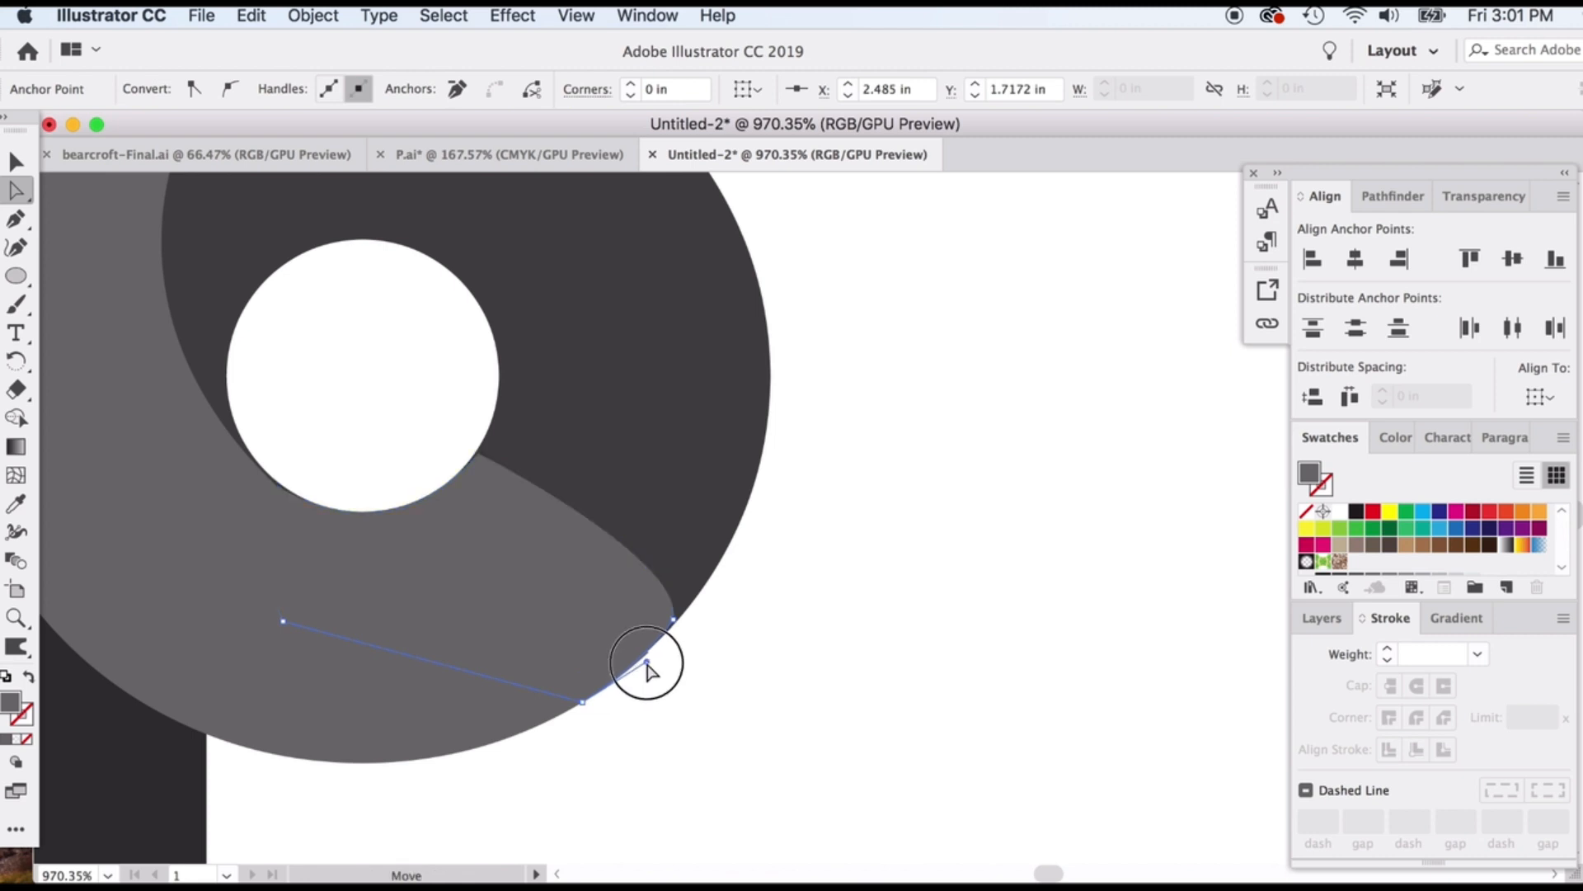
left_click(671, 625)
left_click(775, 597)
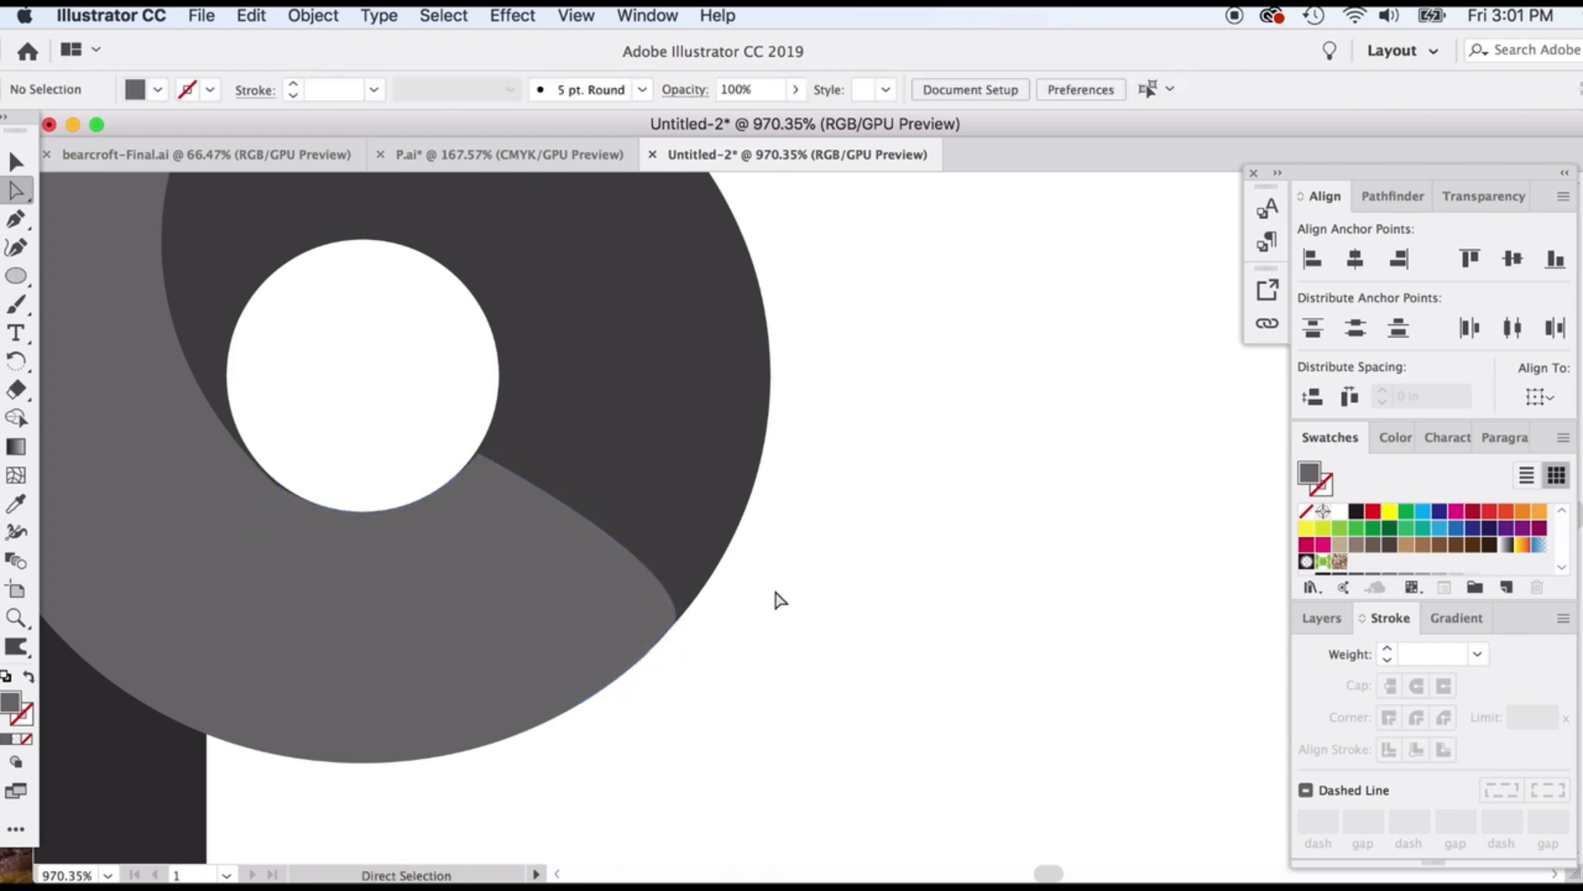
- Nudge the crescent's anchor point at the hole's lower-left edge with the Direct Selection tool
left_click(641, 586)
left_click(764, 604)
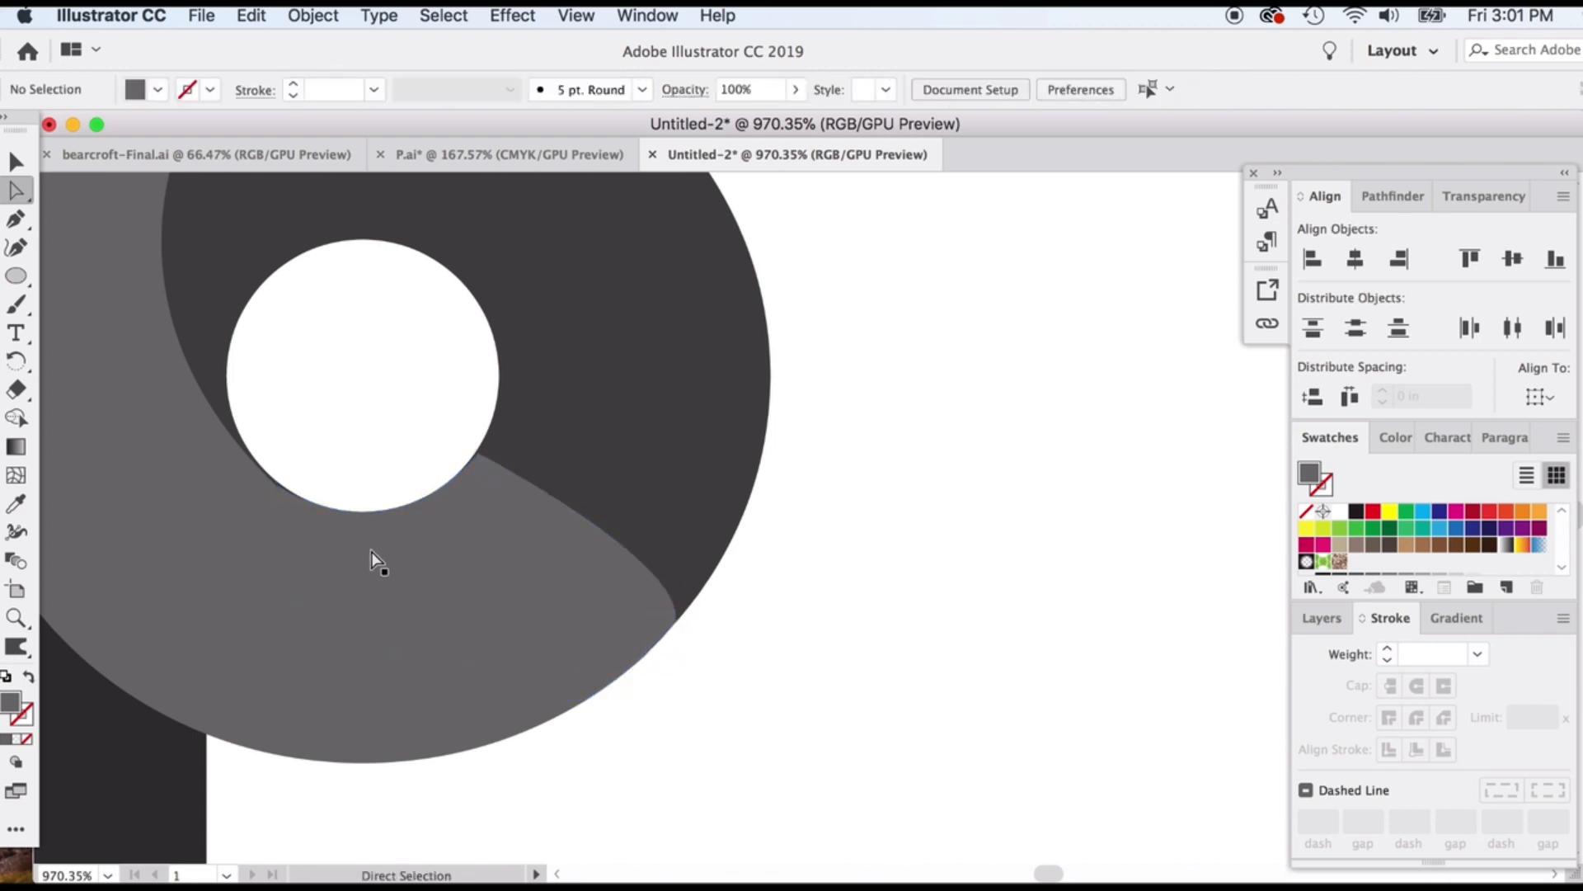
left_click(271, 482)
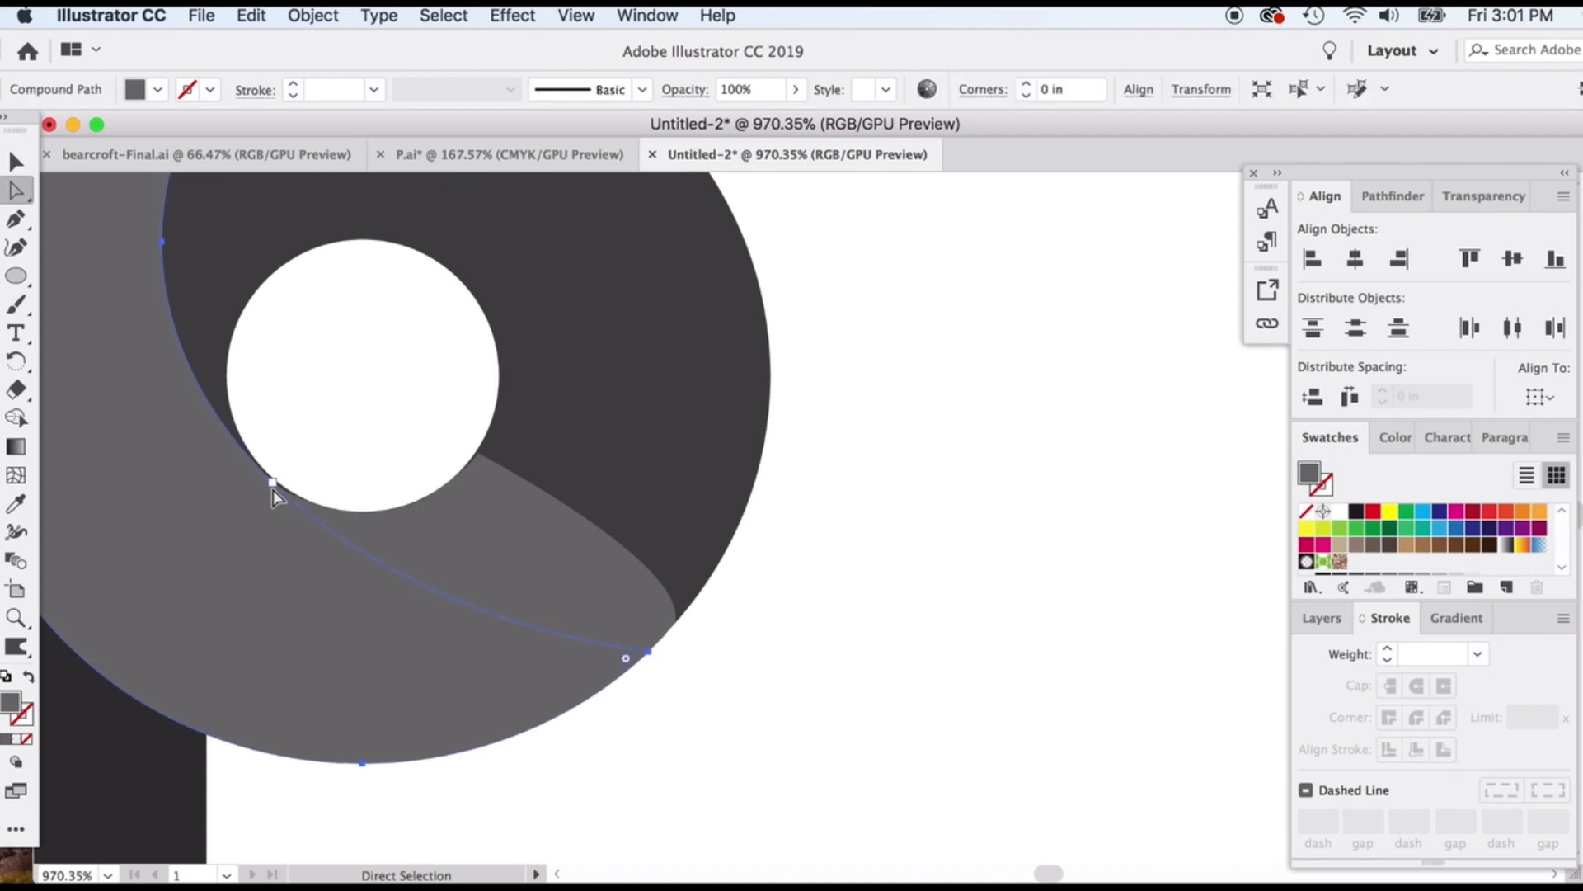
left_click(273, 484)
mouse_move(274, 486)
left_mouse_down()
mouse_move(264, 462)
mouse_move(273, 484)
left_mouse_up()
left_click(660, 503)
scroll(896, 543, "down", 3)
scroll(701, 512, "up", 2)
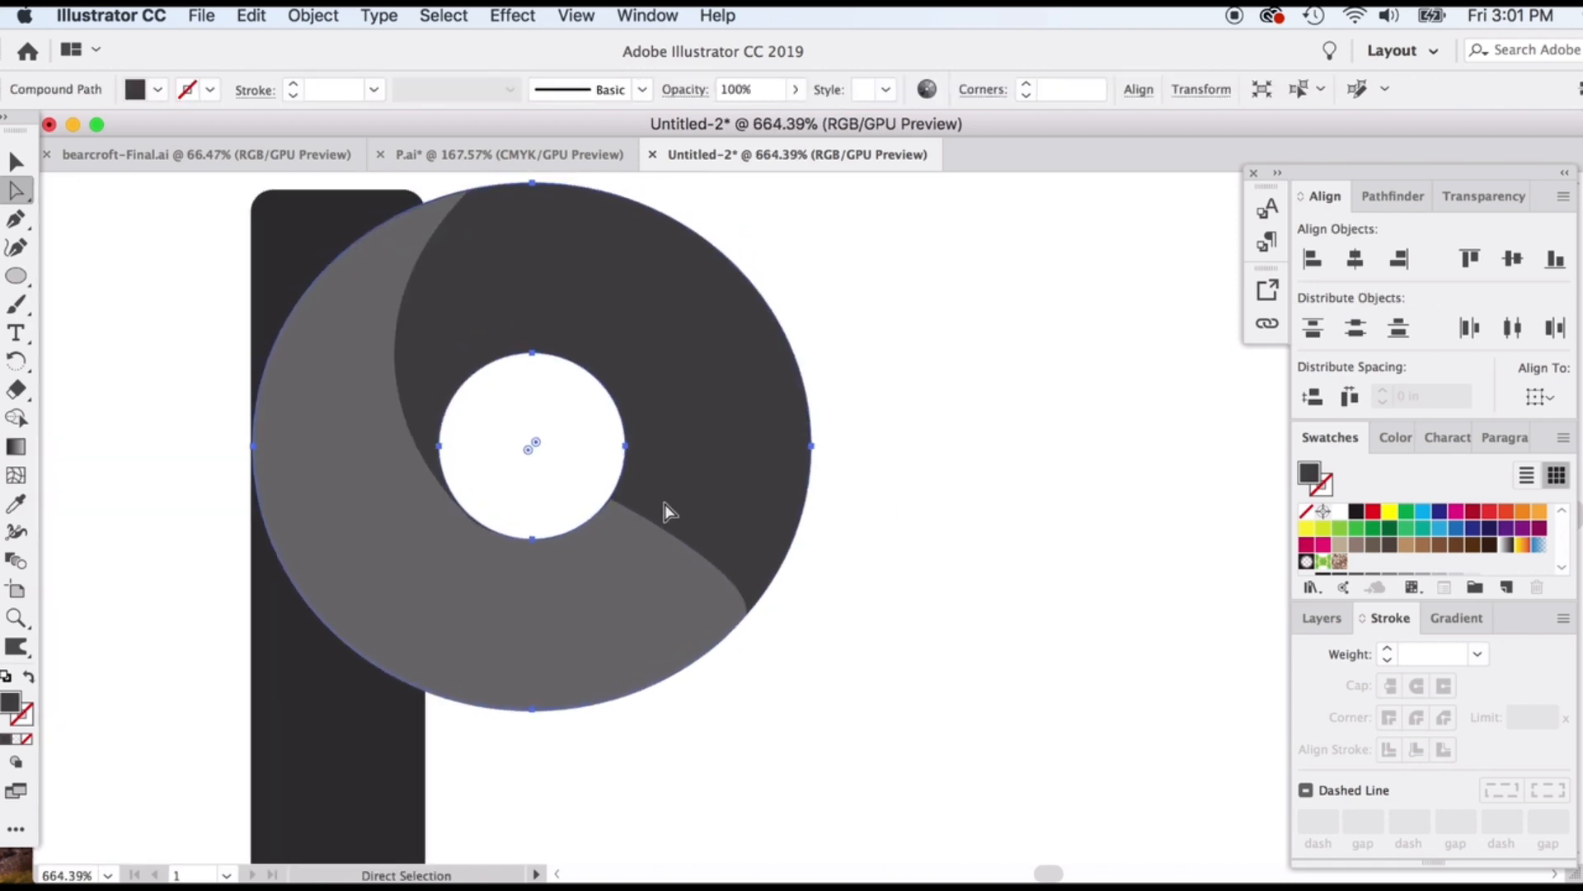
- Try to merge the crescent and the lower curved shape with the Shape Builder tool, and undo the attempt
left_click(18, 163)
left_click(445, 557)
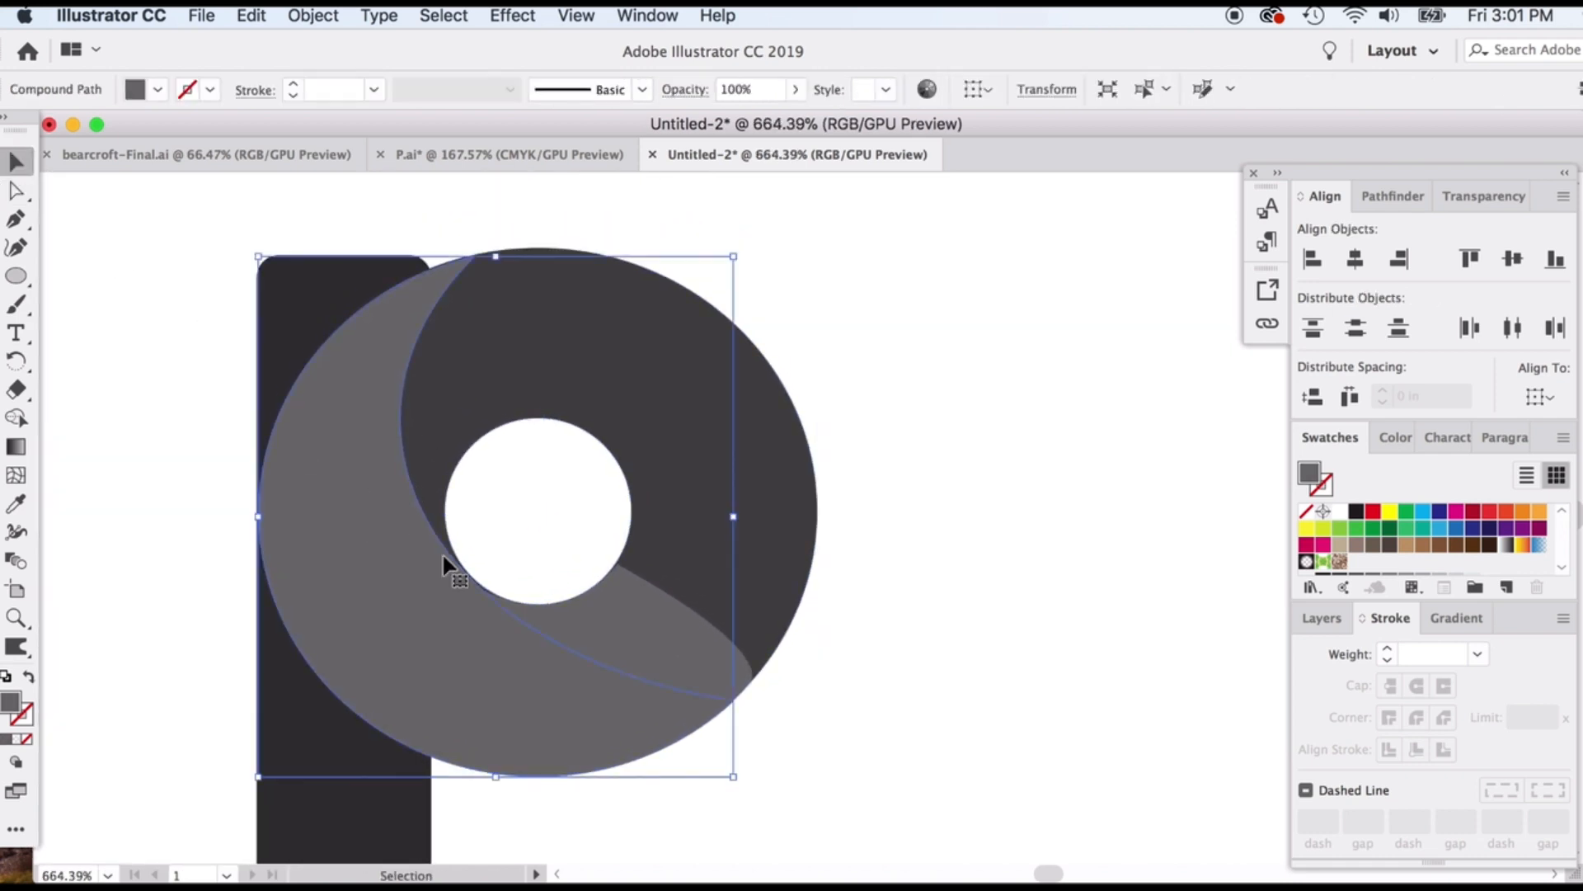
left_click(628, 655, "shift")
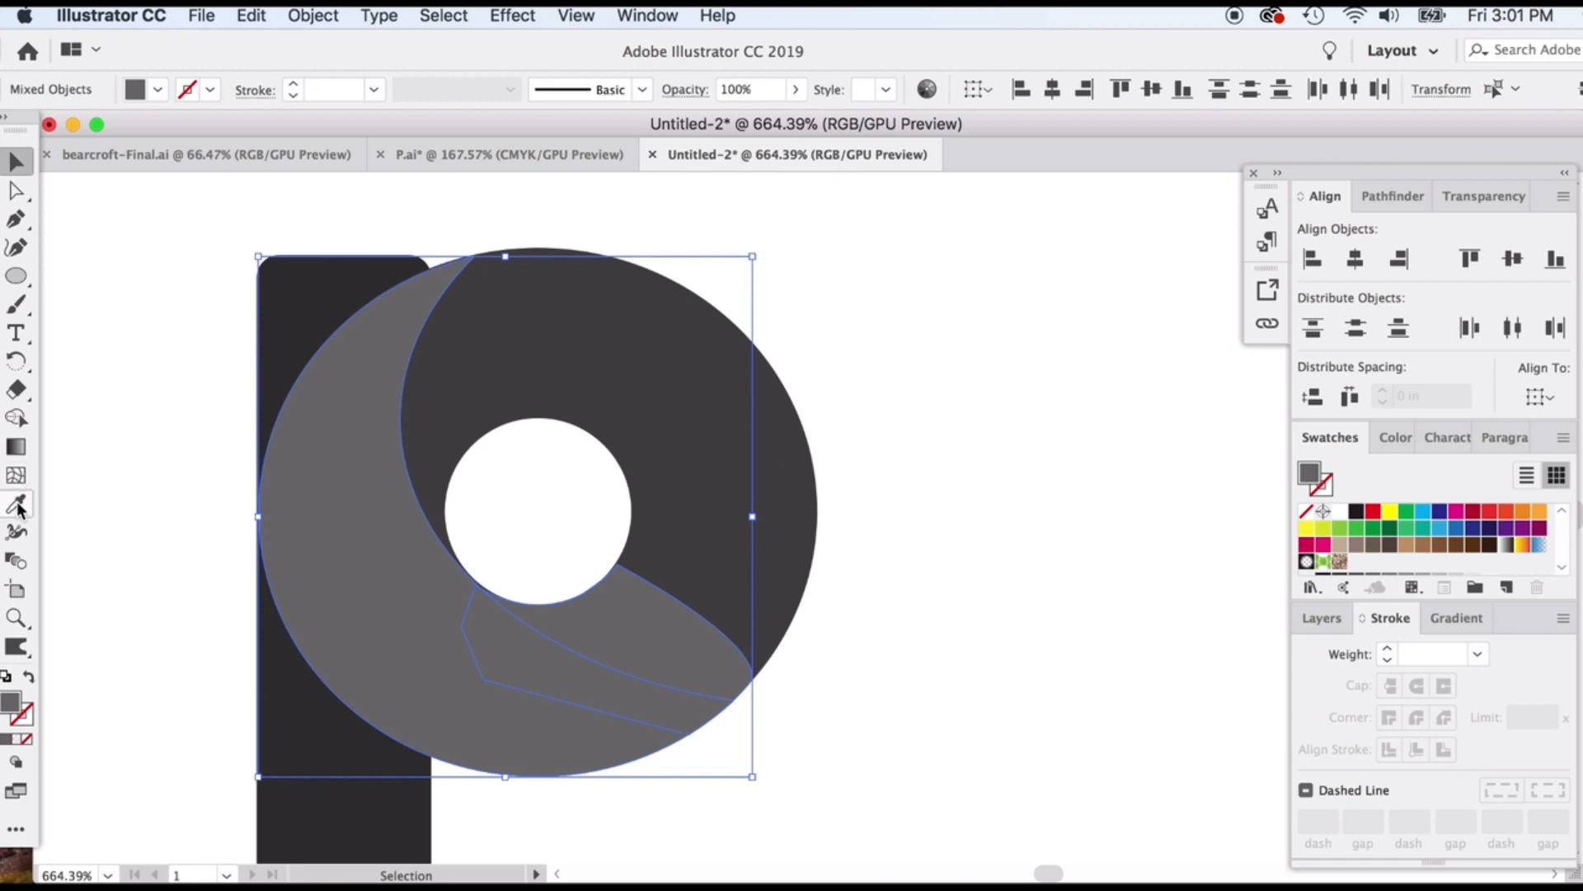
left_click(15, 416)
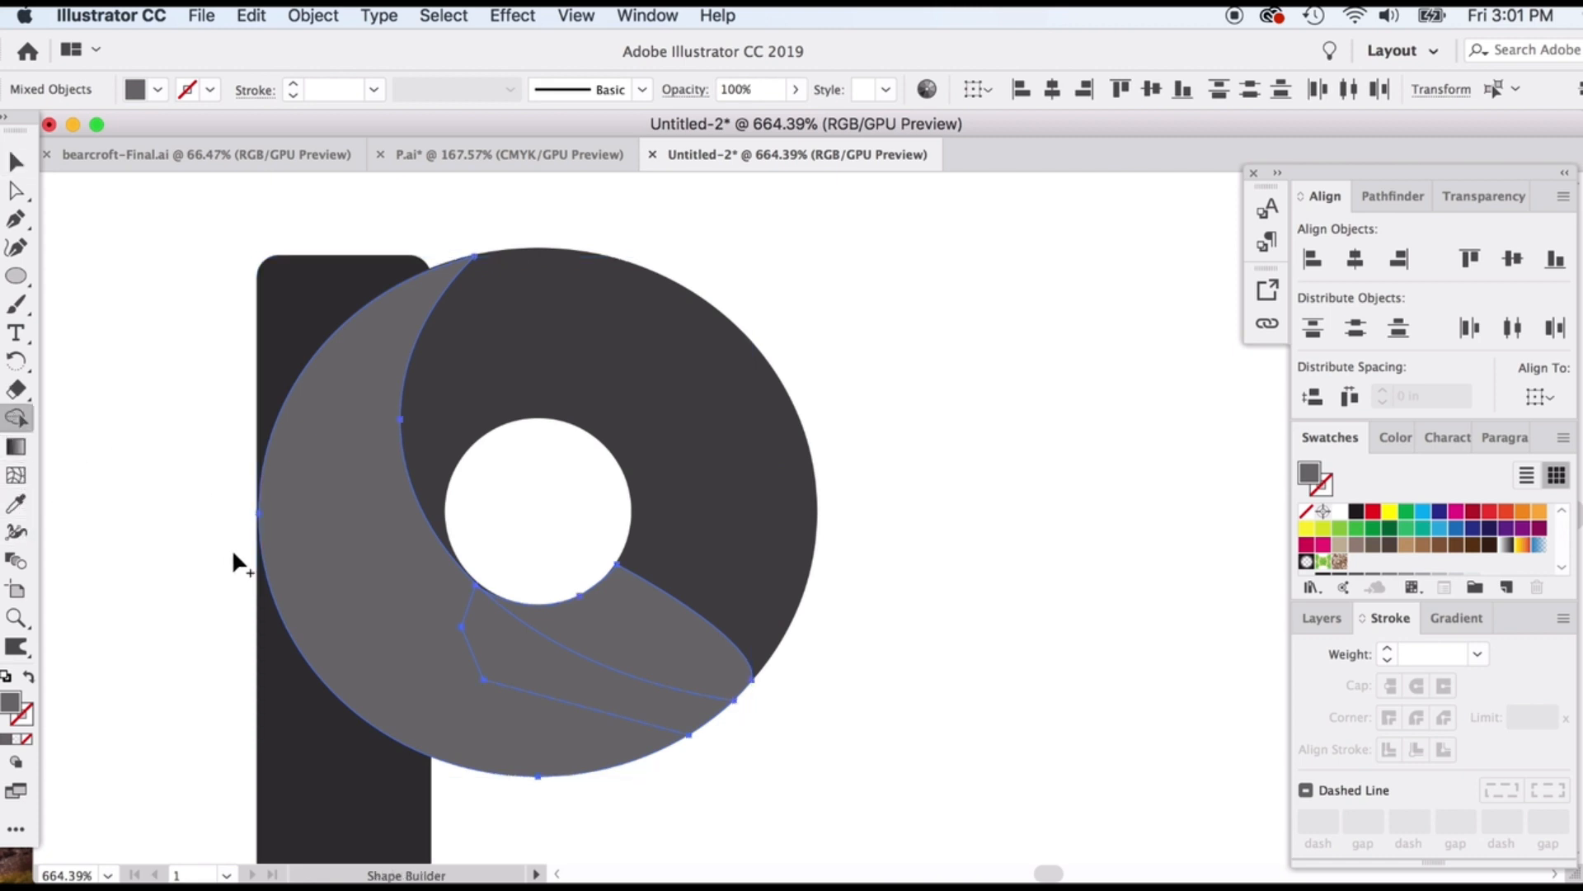
mouse_move(472, 656)
left_mouse_down()
mouse_move(577, 644)
mouse_move(508, 655)
left_mouse_up()
left_click_drag(605, 635, 606, 642)
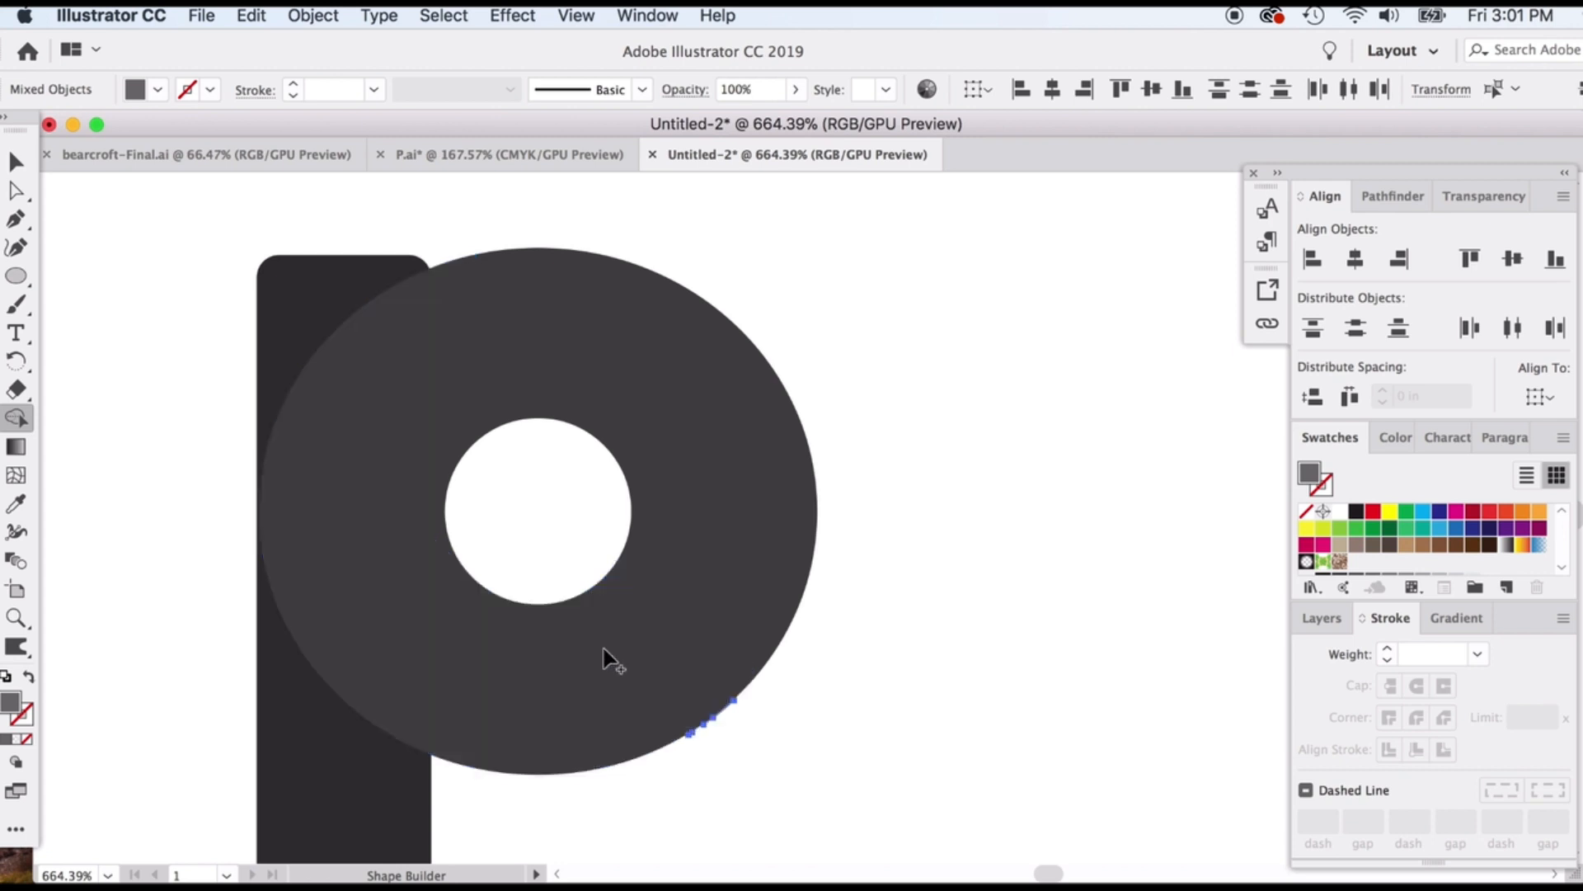
left_click(15, 161)
left_click(375, 602)
key("super+z")
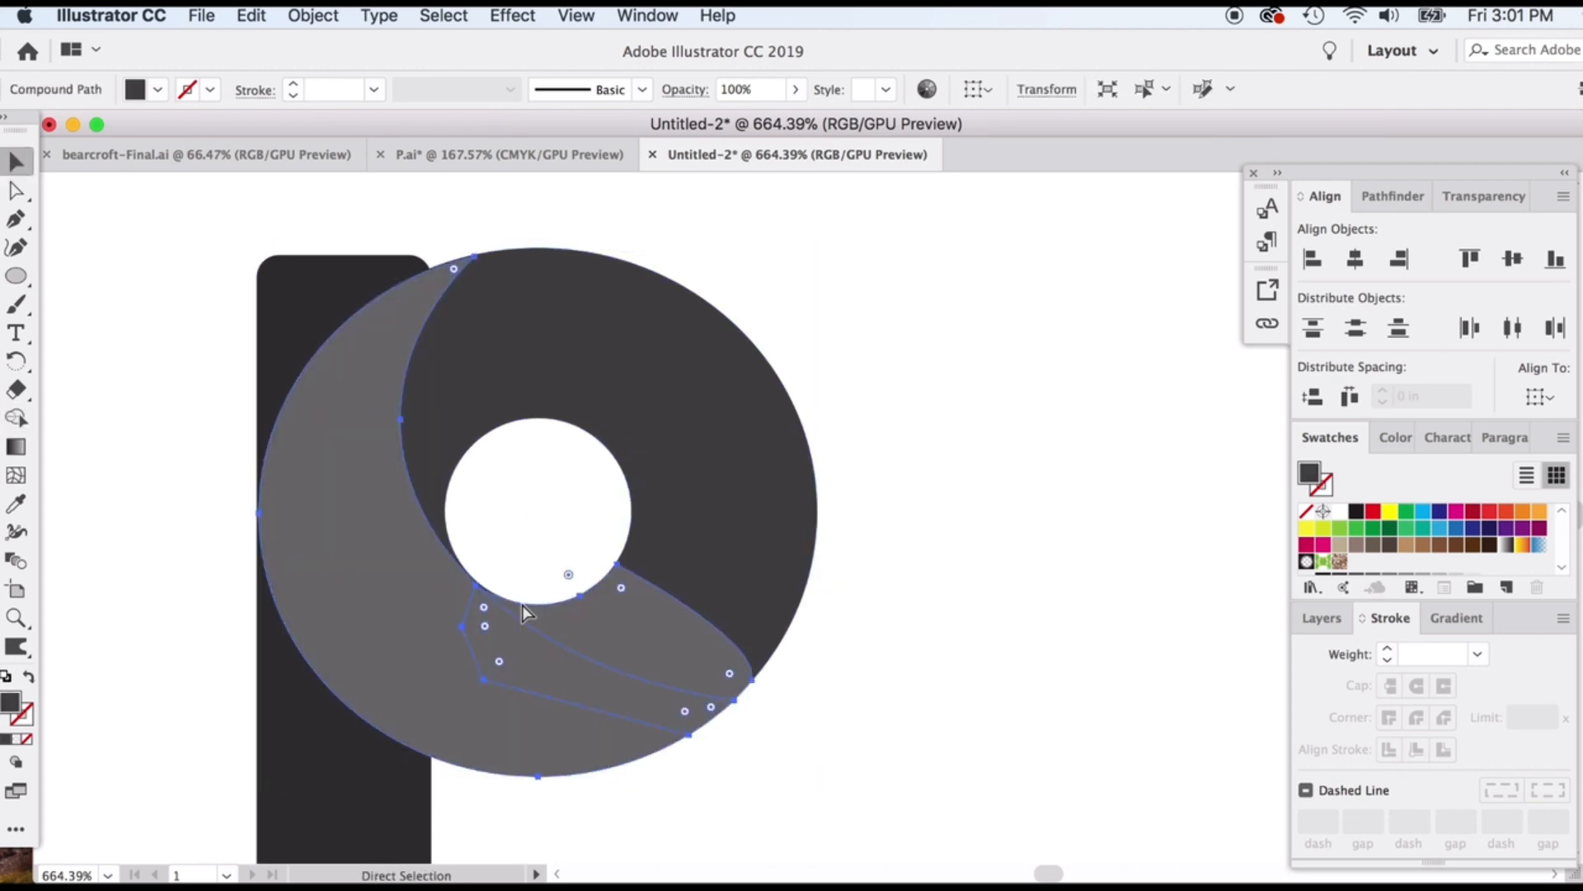
- Merge the crescent and the lower curved grey shape into one with the Shape Builder tool and deselect it
left_click(860, 625)
left_click(600, 675)
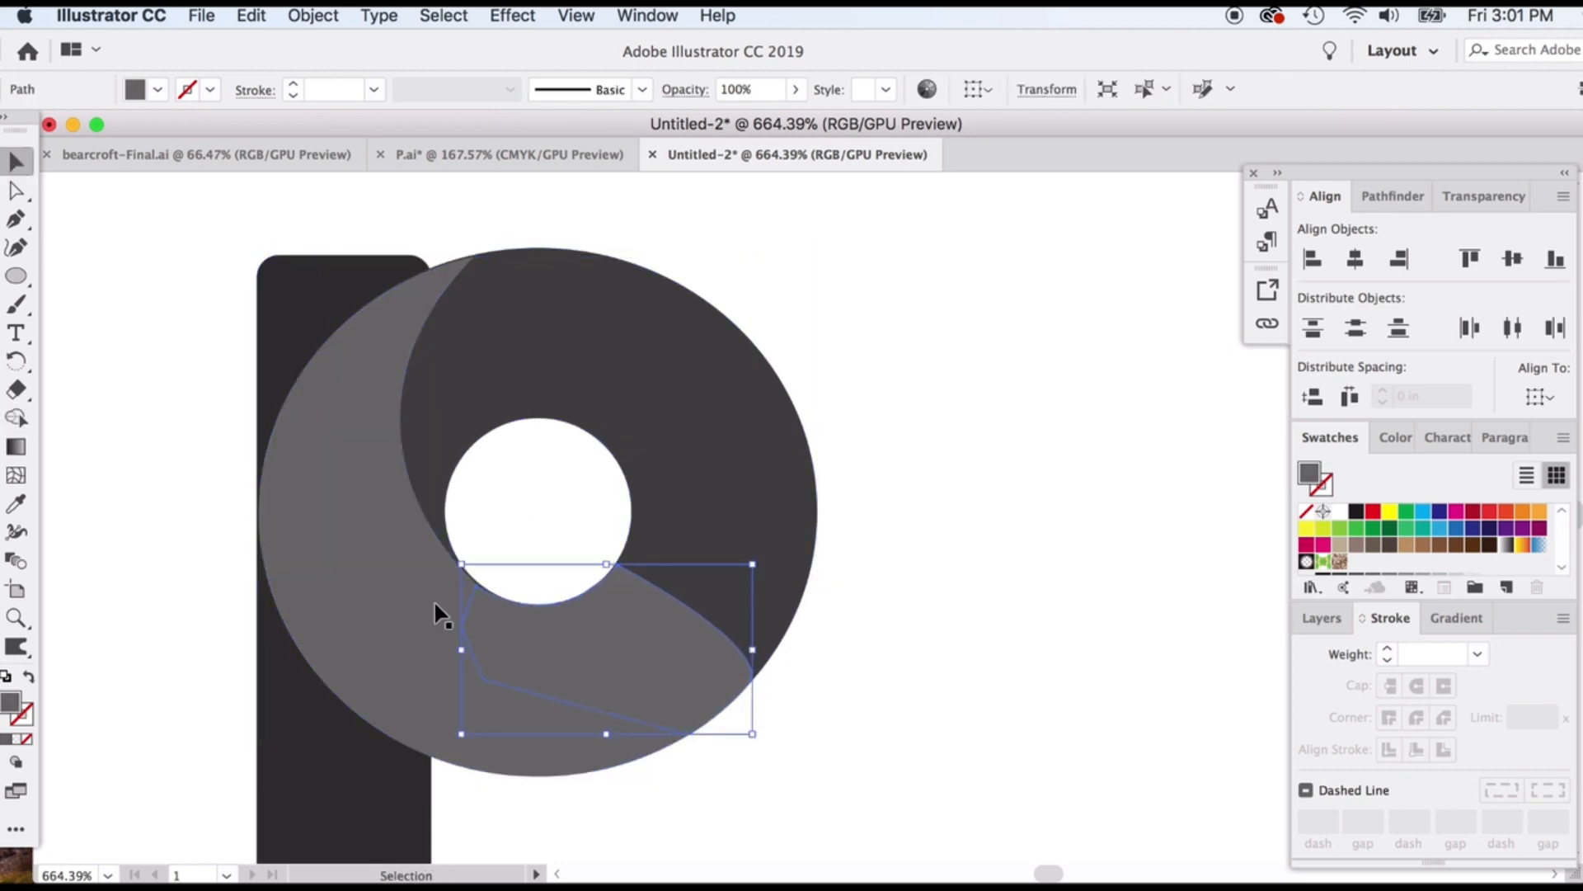
left_click(409, 677, "shift")
left_click(16, 421)
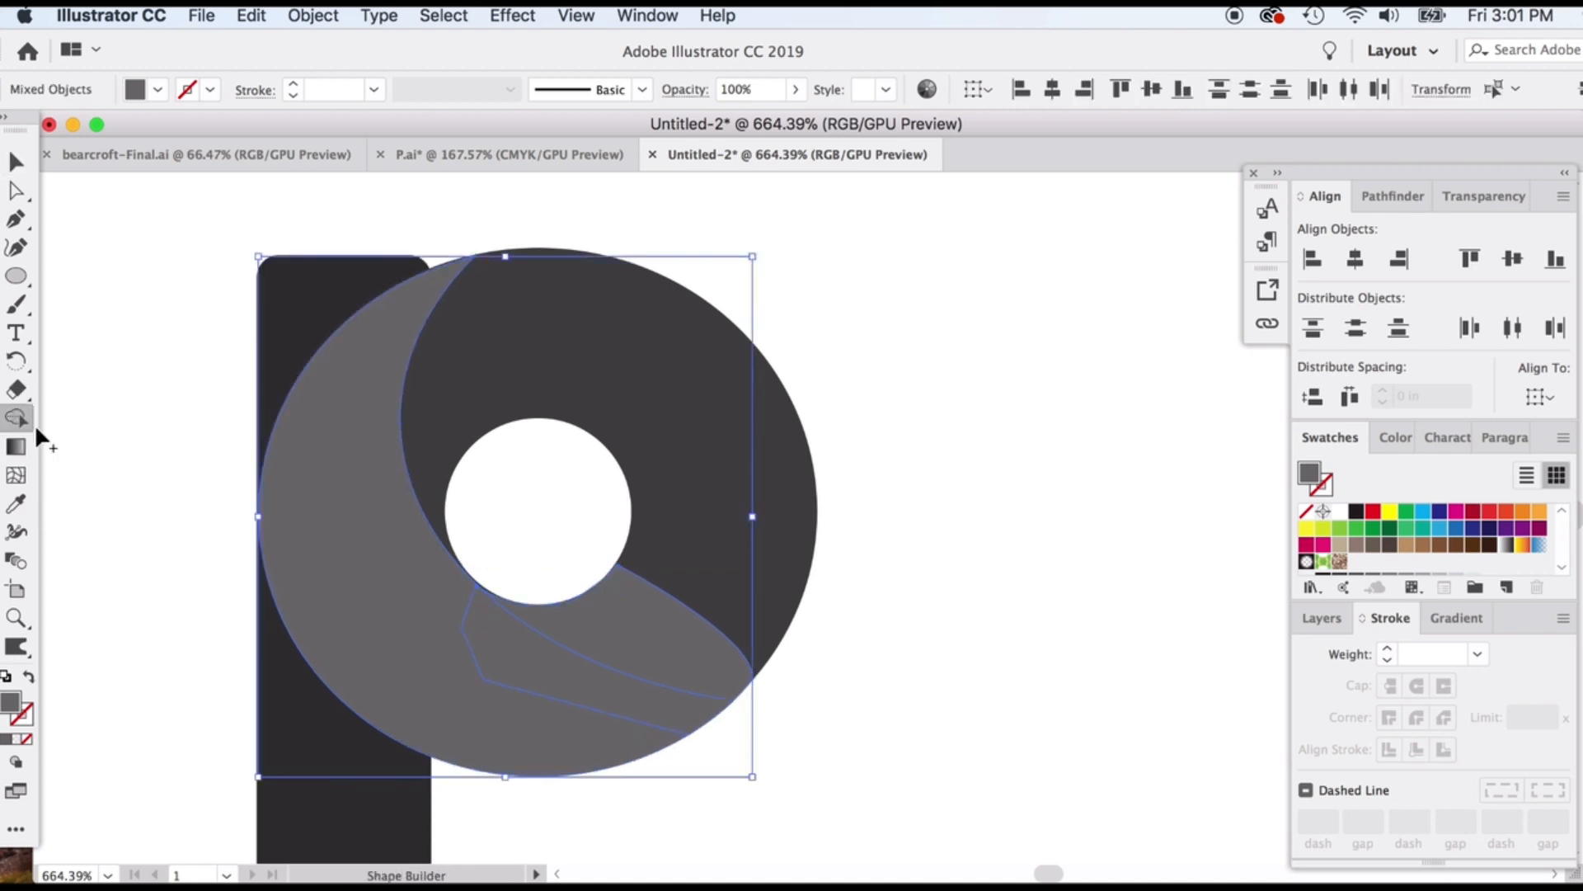
mouse_move(373, 636)
left_mouse_down()
mouse_move(587, 686)
mouse_move(636, 646)
left_mouse_up()
left_click_drag(556, 687, 552, 770)
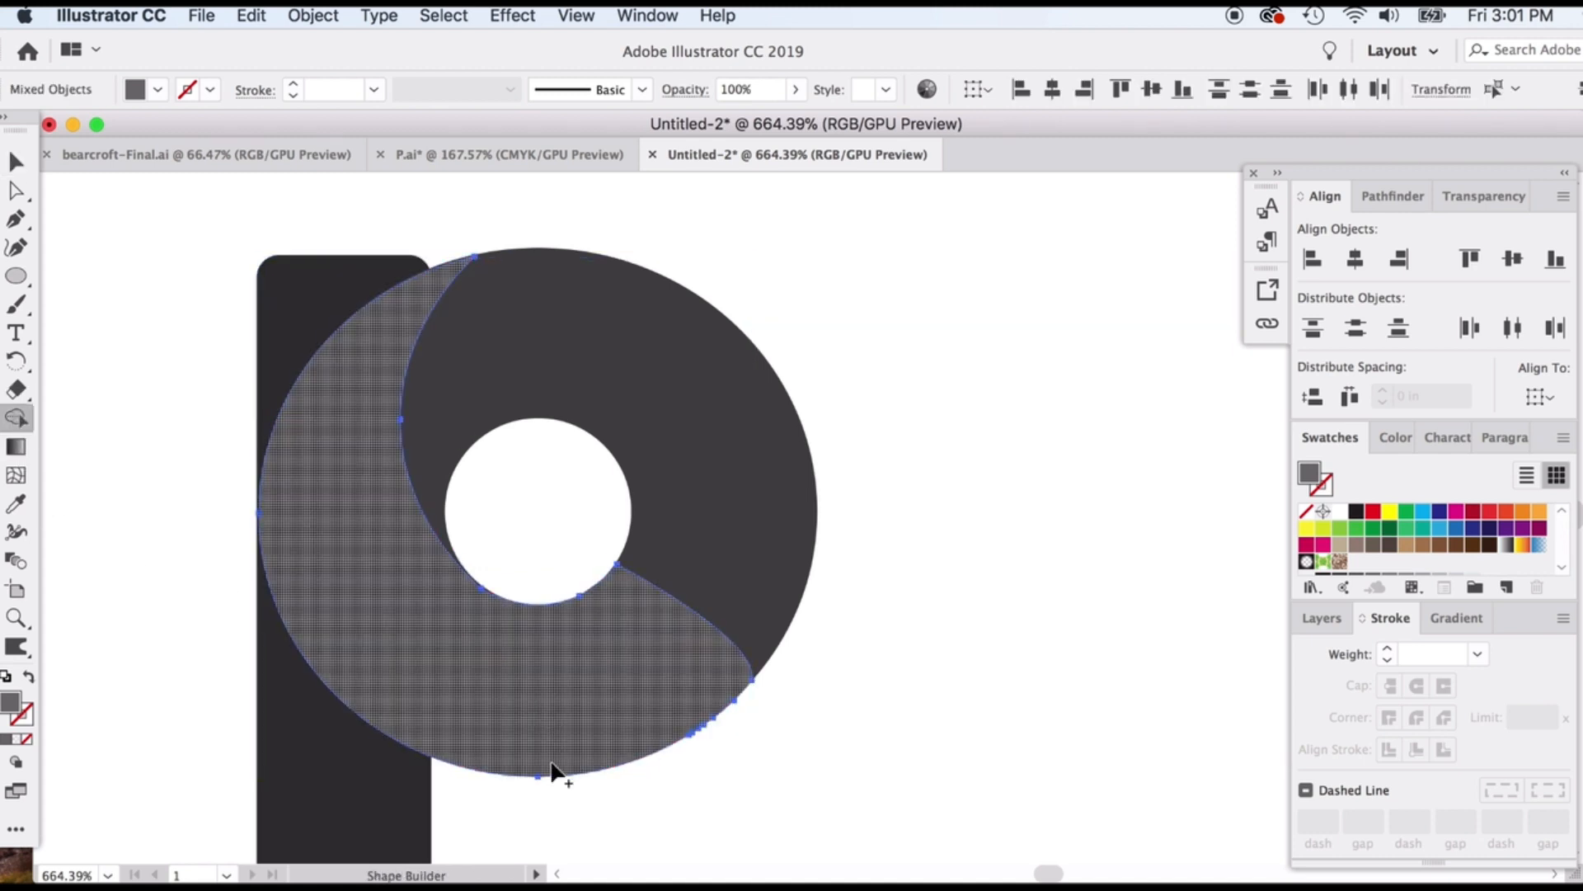
key("v")
left_click(340, 241)
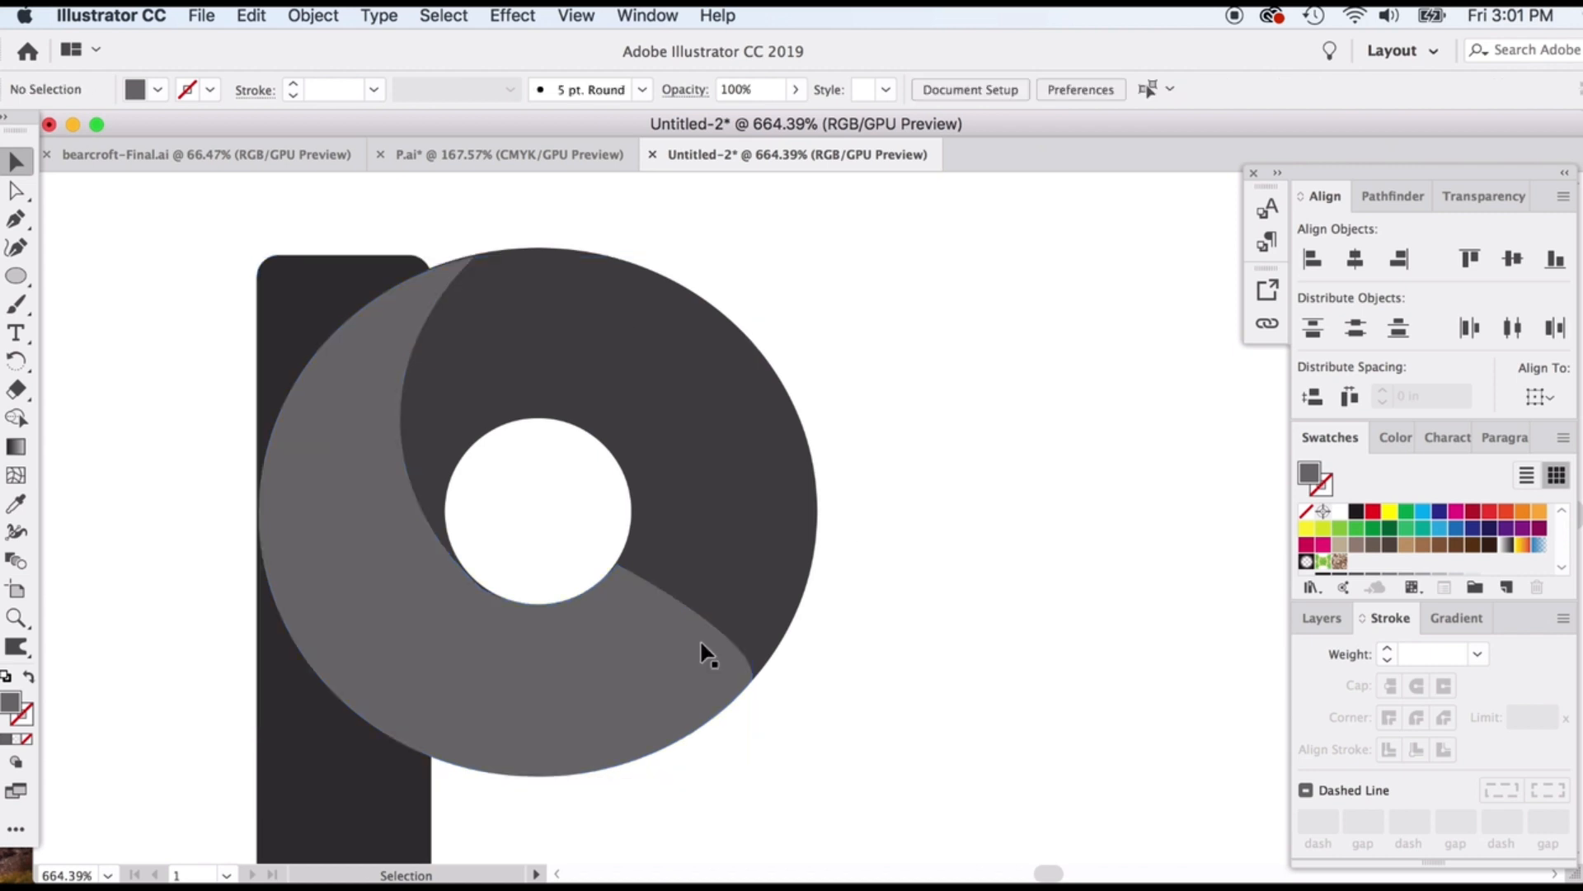
- Move the merged shape's anchor at the hole's lower-left with the Curvature tool so its edge follows the hole, and deselect it
scroll(209, 482, "up", 1)
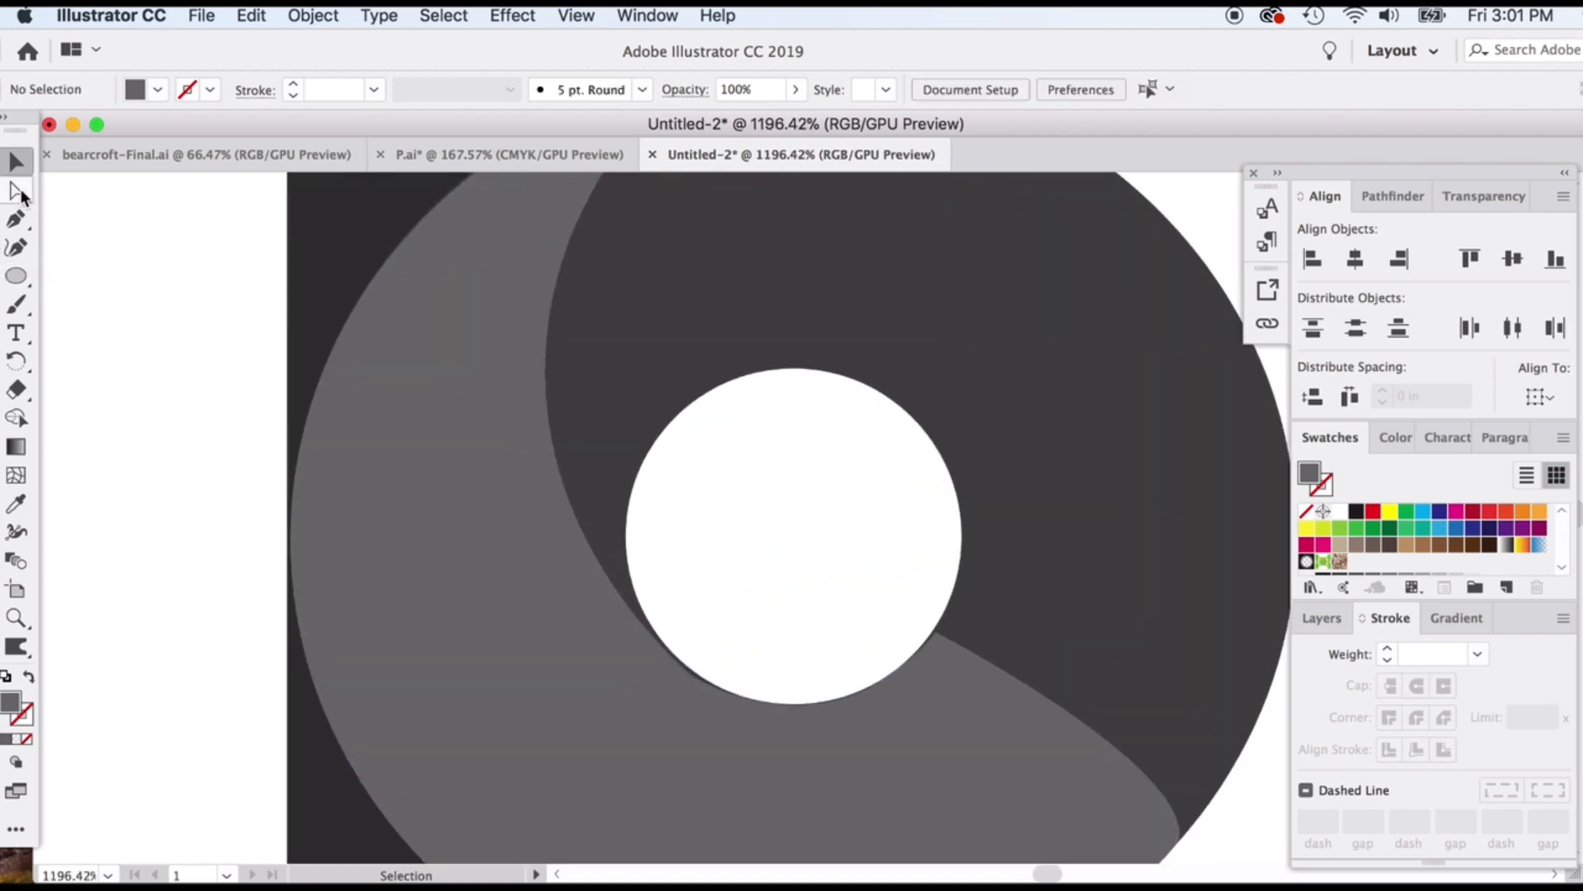
left_click(16, 190)
left_click(466, 548)
left_click(678, 683)
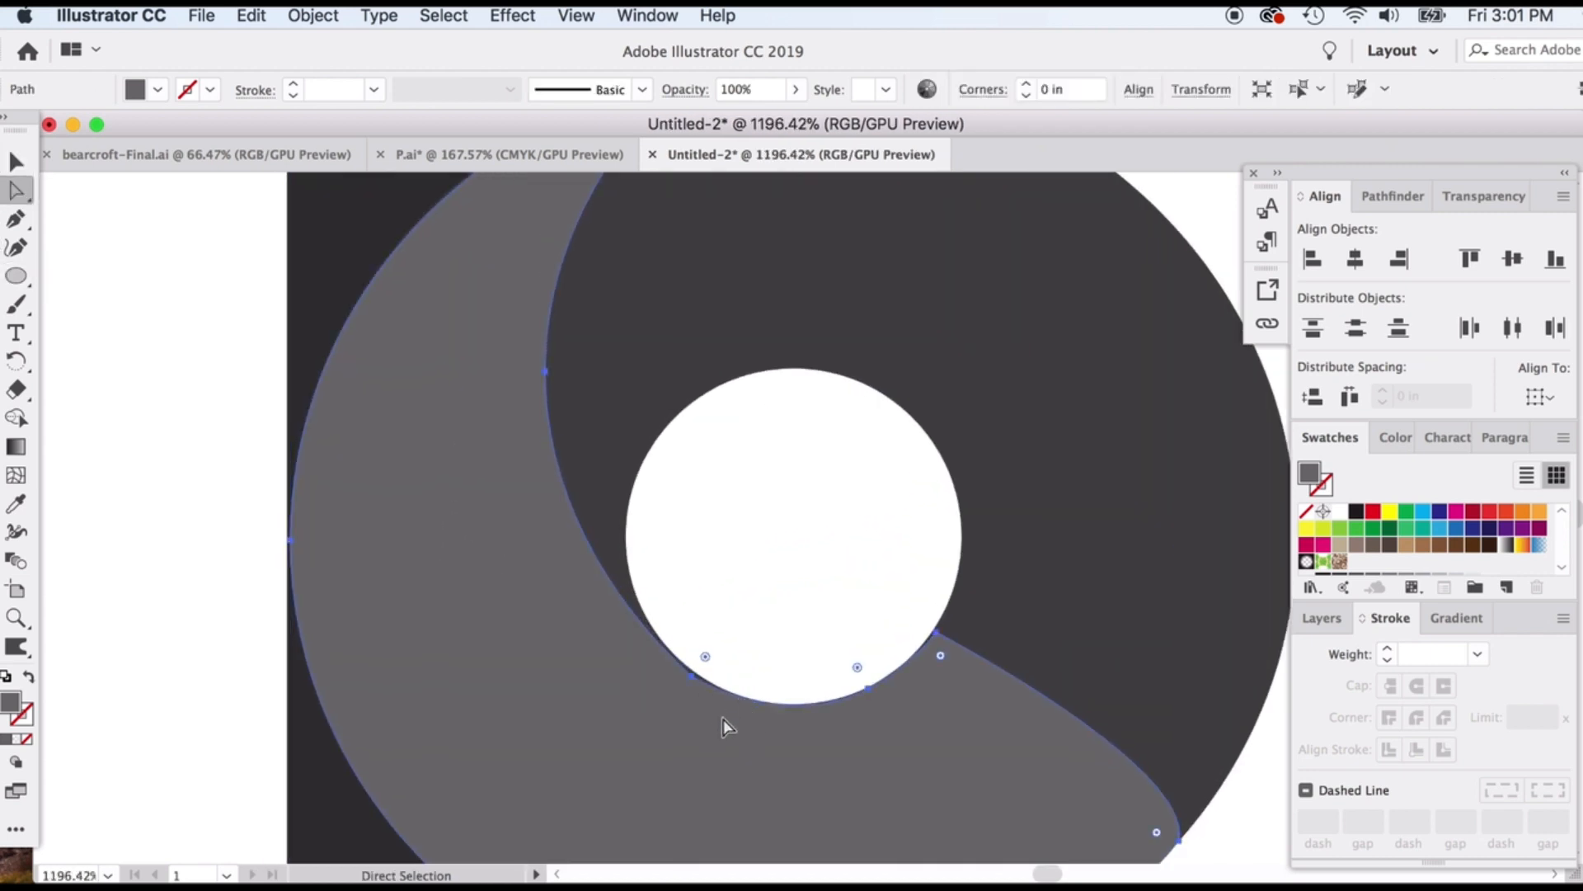
scroll(728, 738, "up", 3)
left_click(14, 250)
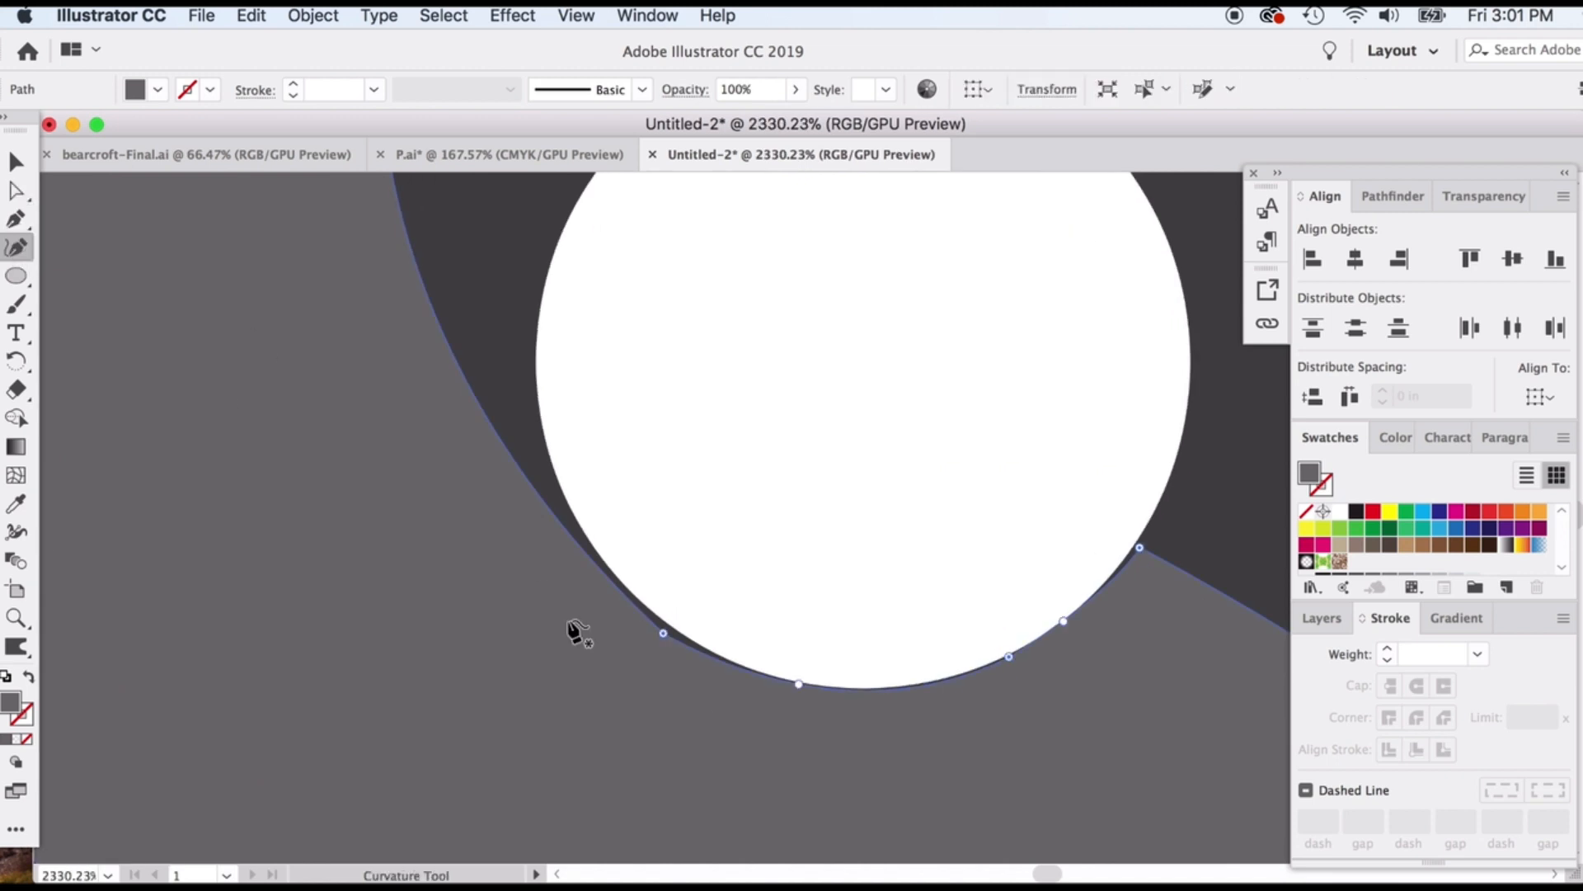
left_click_drag(663, 633, 669, 624)
scroll(798, 680, "down", 5)
scroll(845, 651, "up", 1)
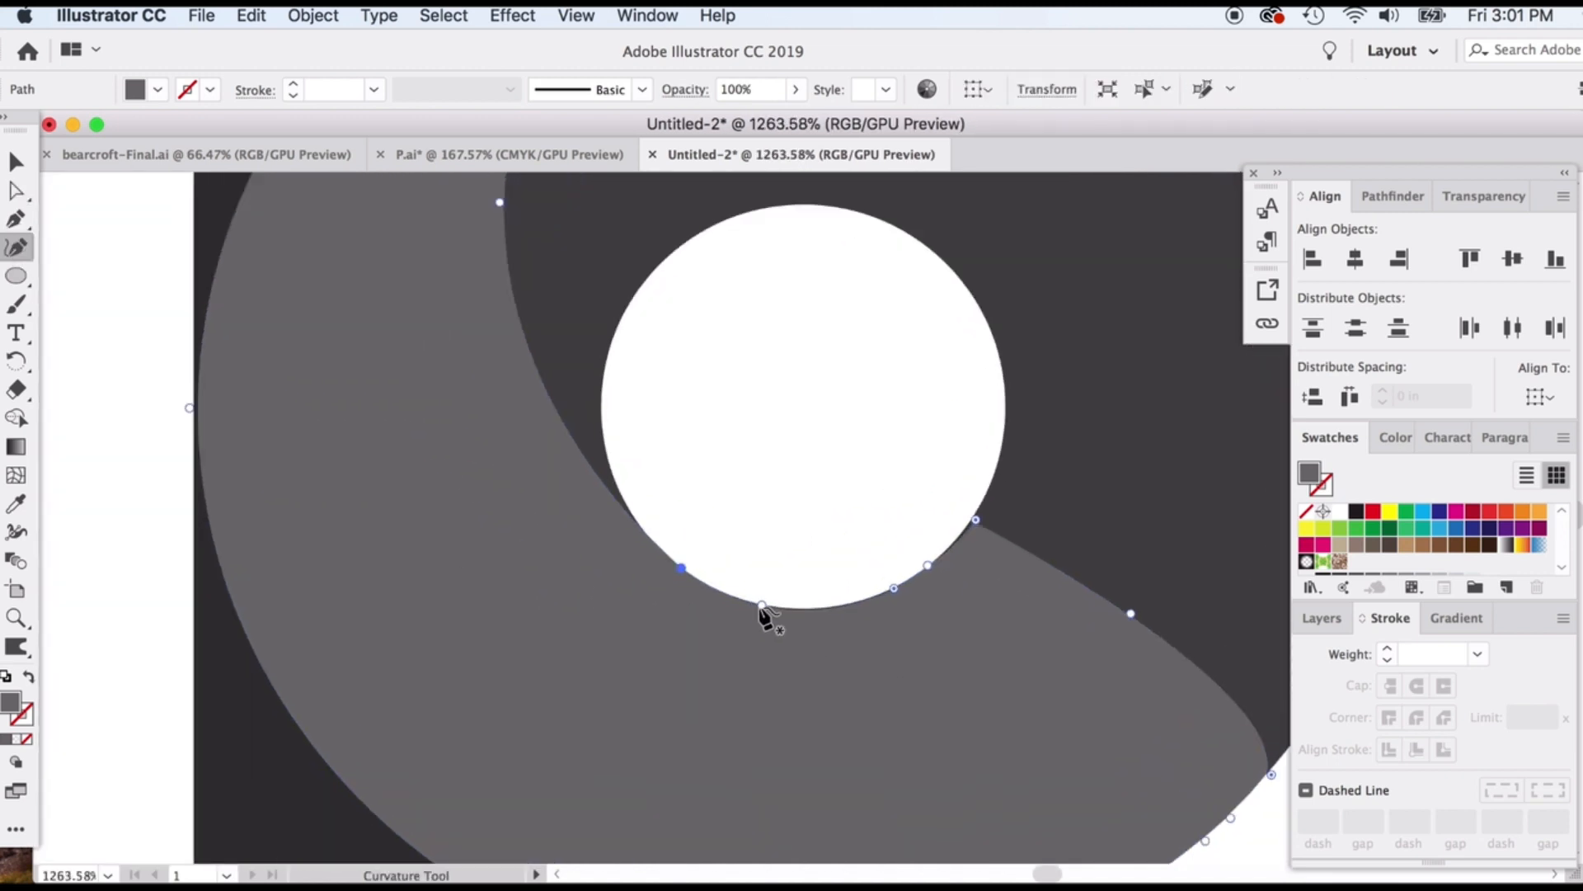
scroll(603, 561, "down", 4)
key("v")
left_click(166, 285)
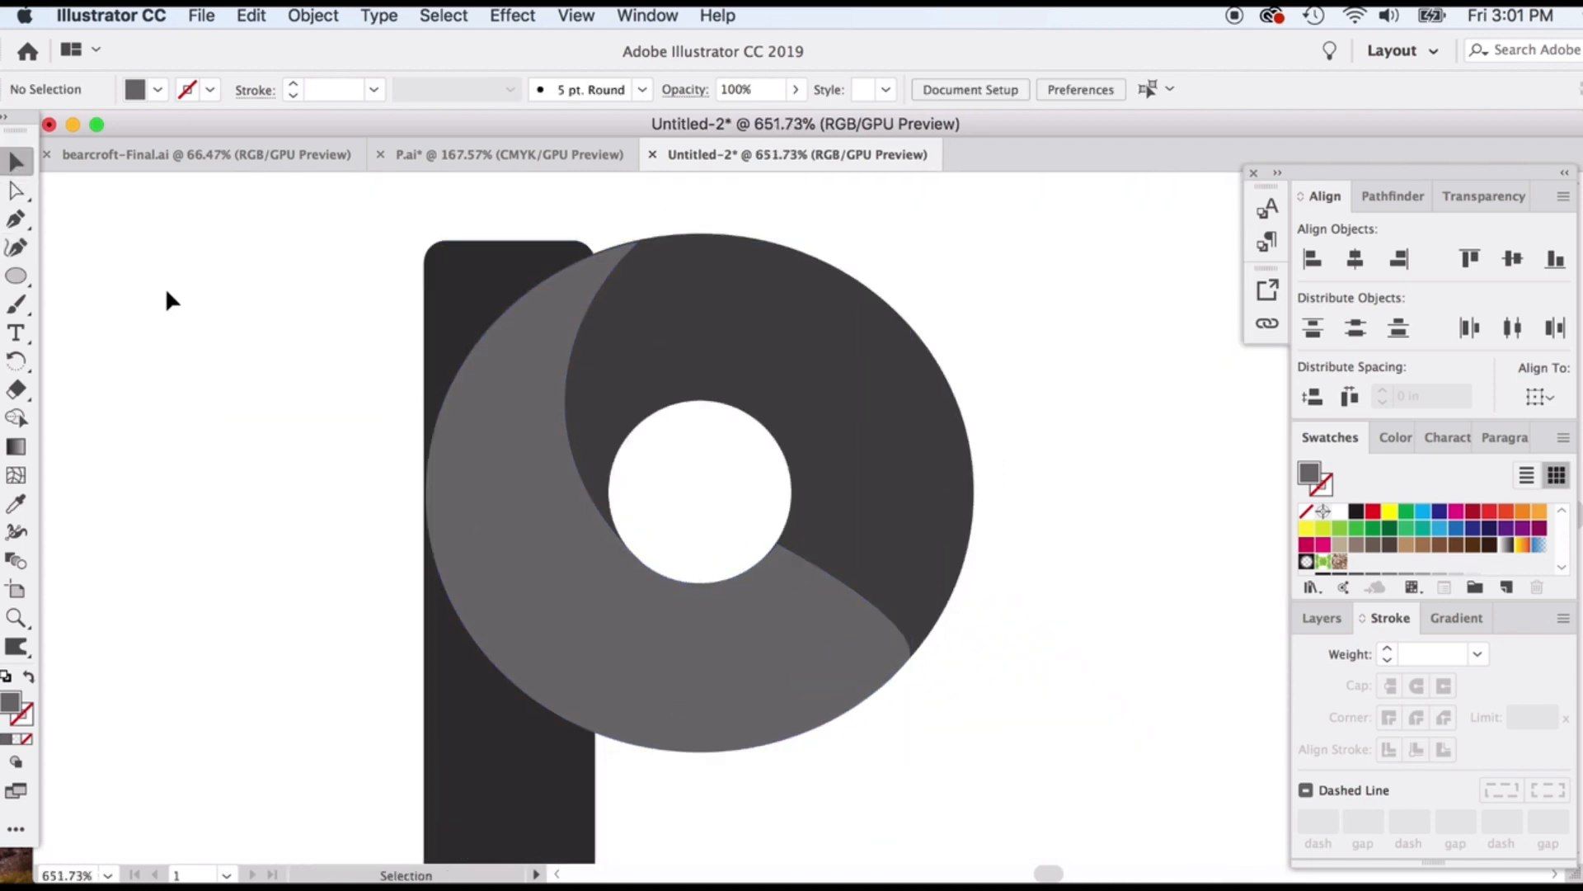
- Fill the merged grey shape on the ring with a linear gradient, keeping the shape in place
scroll(550, 574, "right", 3)
left_click(541, 657)
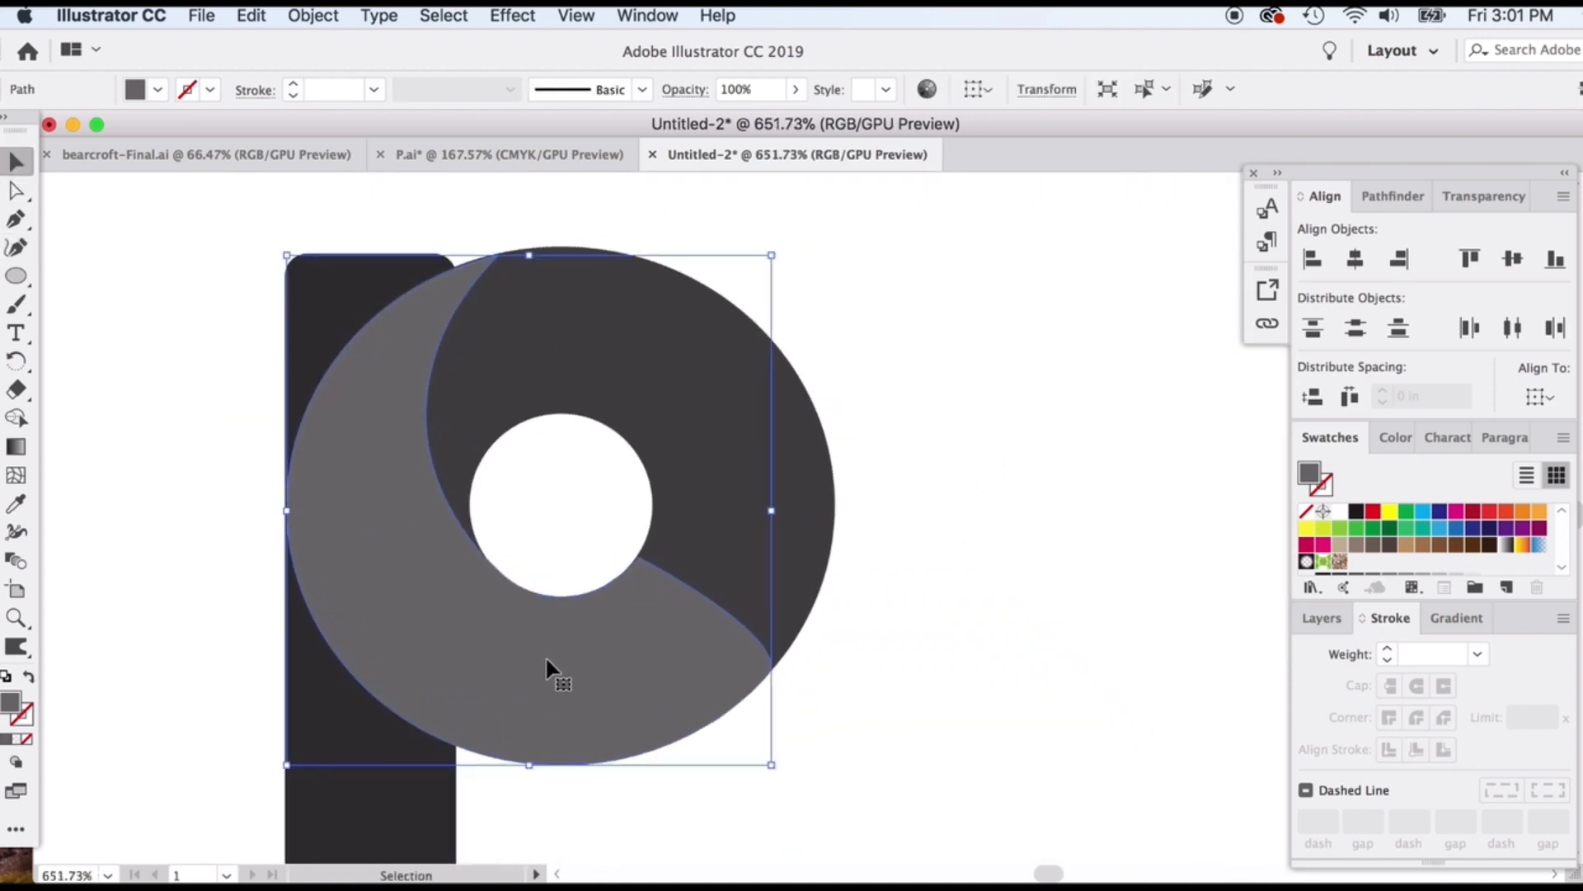
left_click(1456, 620)
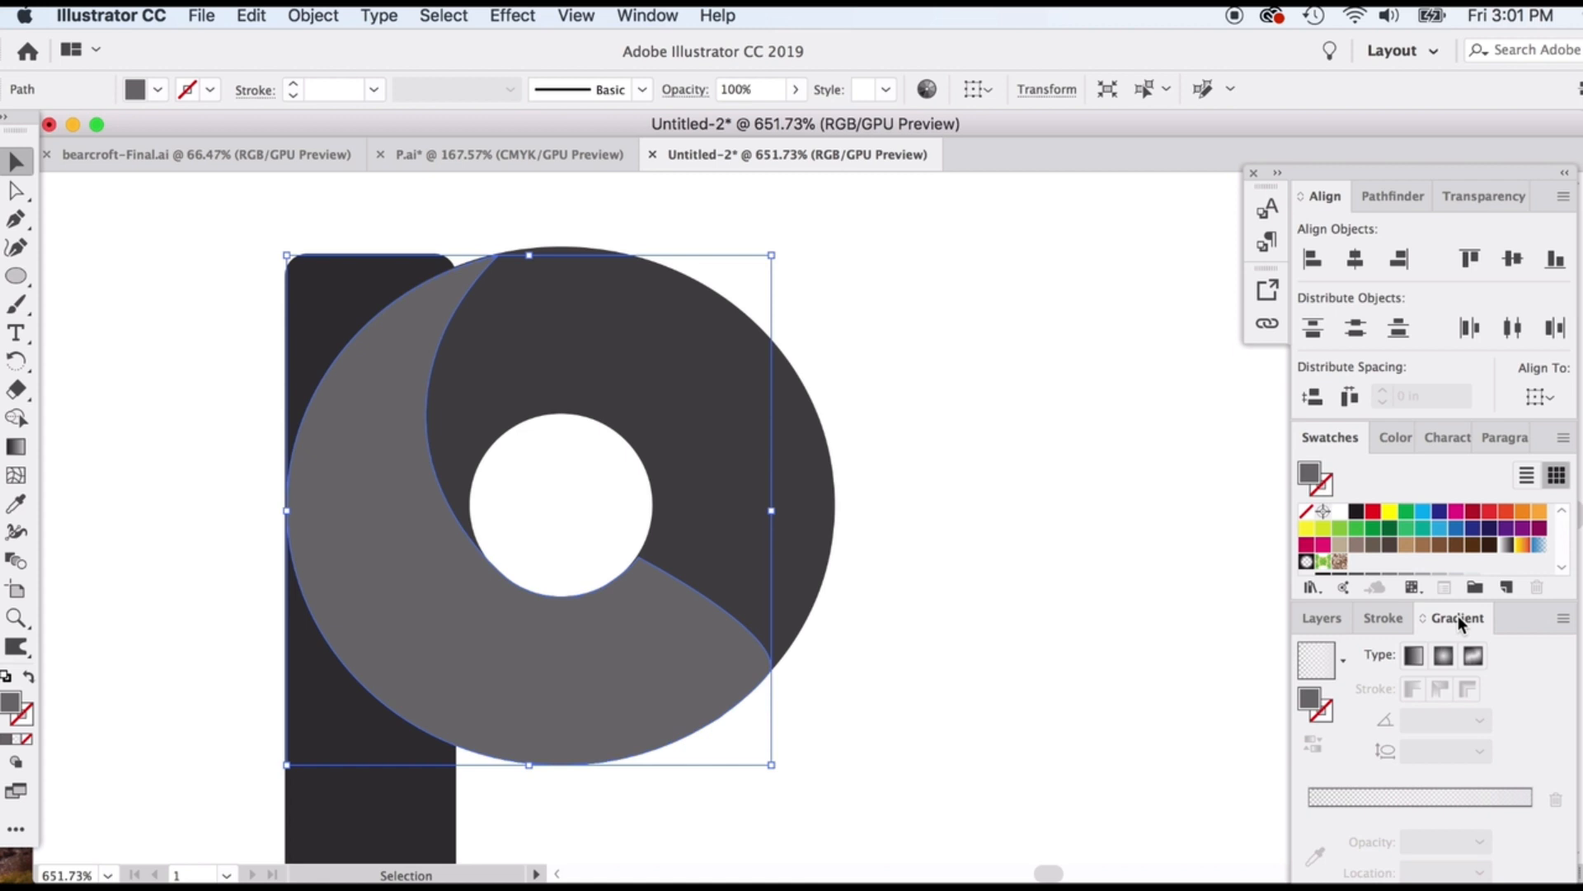
left_click(1414, 655)
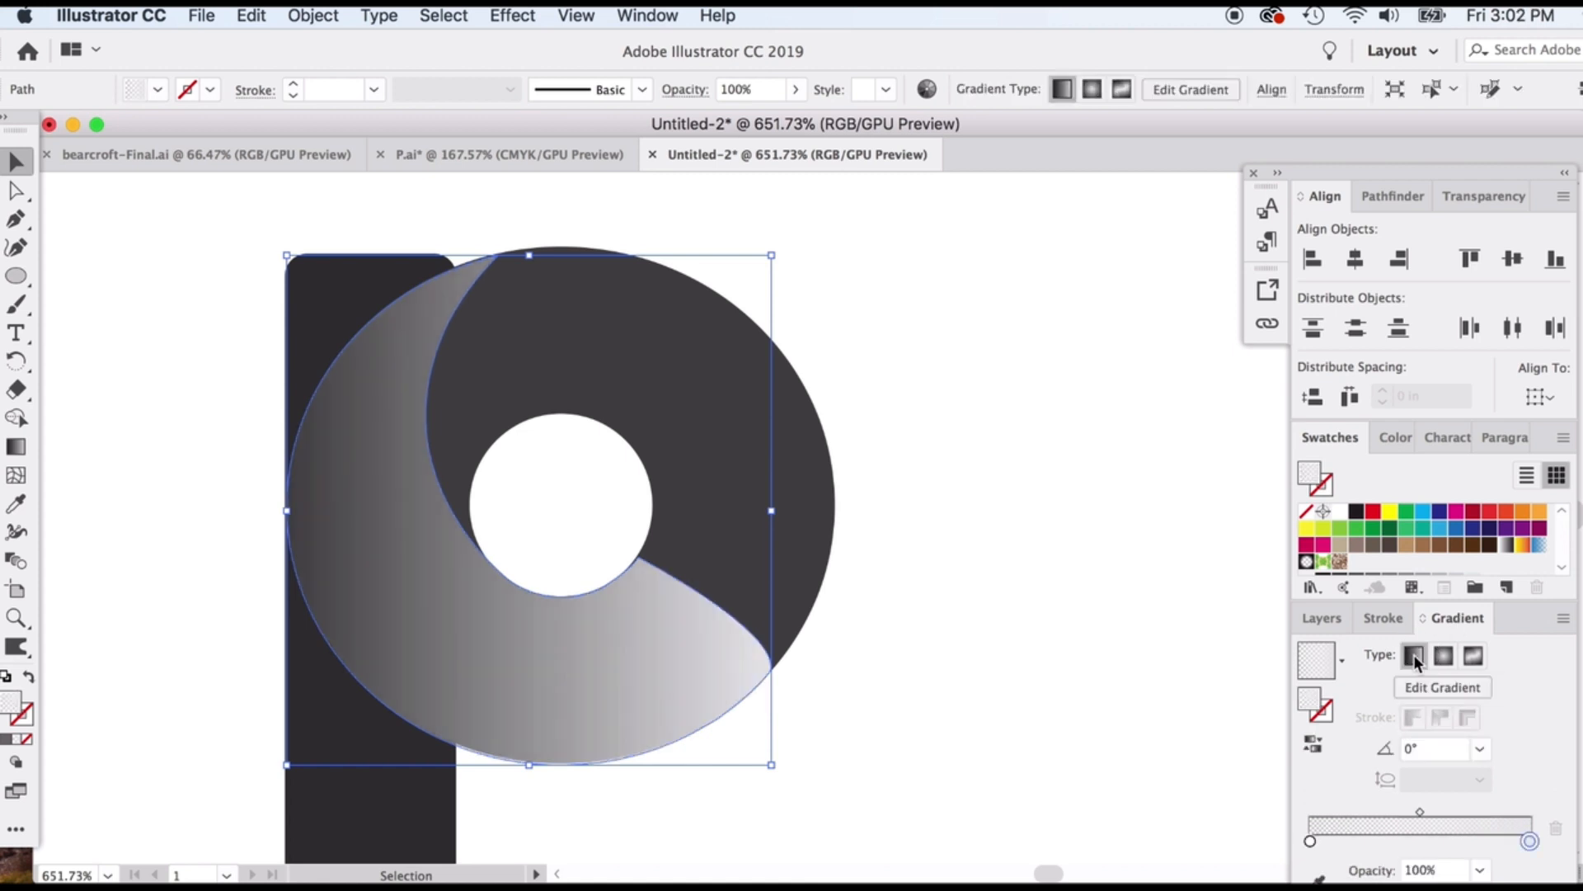
mouse_move(328, 466)
left_mouse_down()
mouse_move(470, 577)
mouse_move(411, 535)
left_mouse_up()
key("super+z")
- Redirect the gradient with the Gradient tool at about 152.5°, from dark at the ring's lower right to light beyond its left edge
left_click(18, 447)
left_click_drag(330, 447, 412, 512)
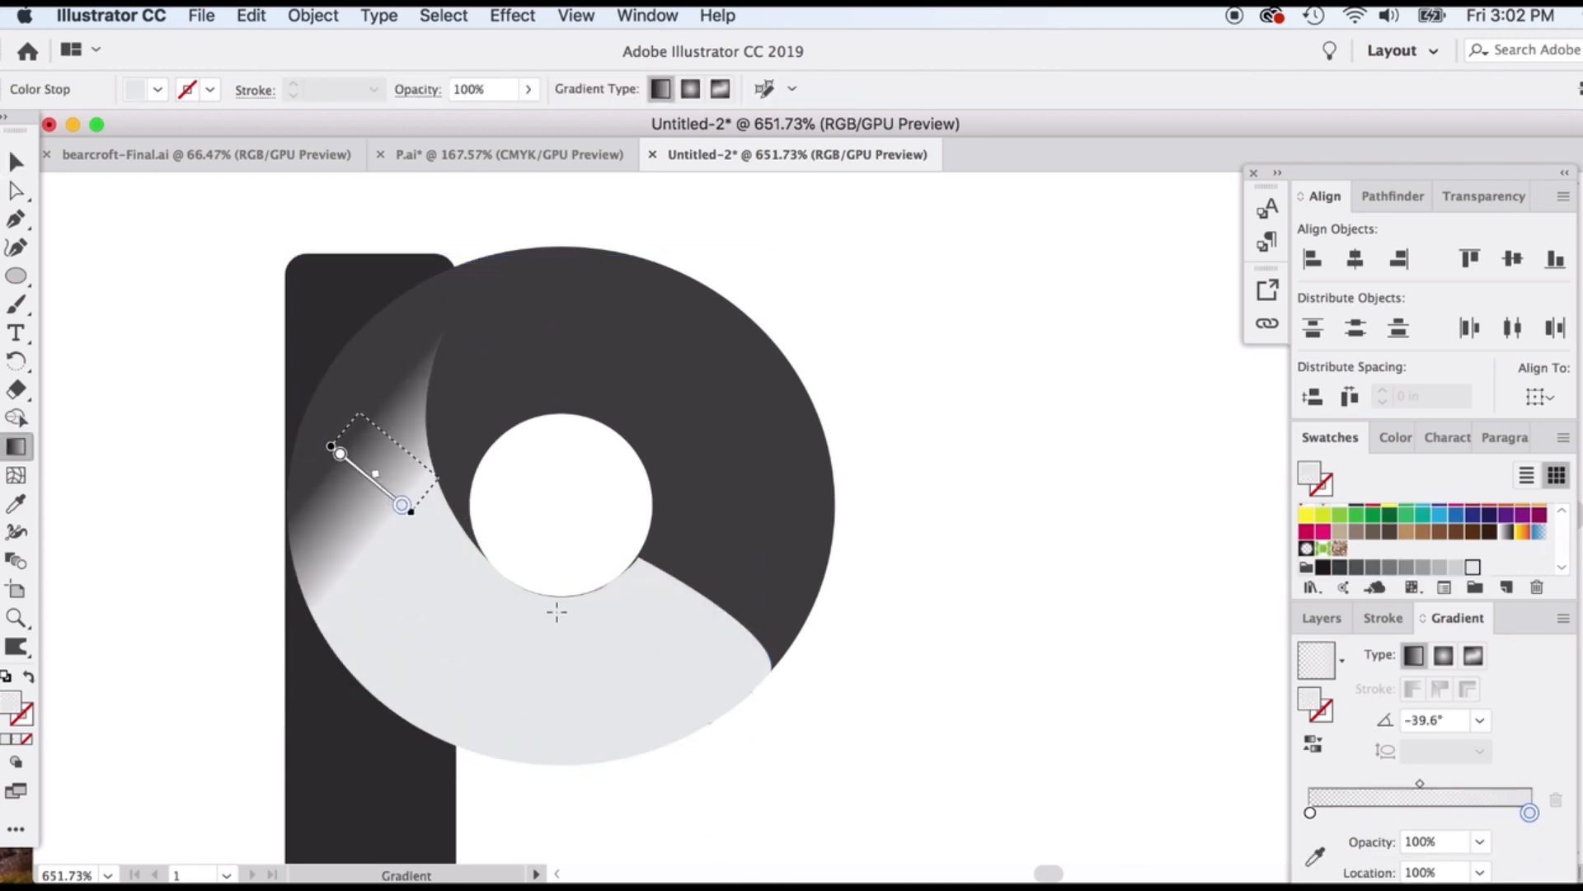
left_click_drag(659, 691, 310, 355)
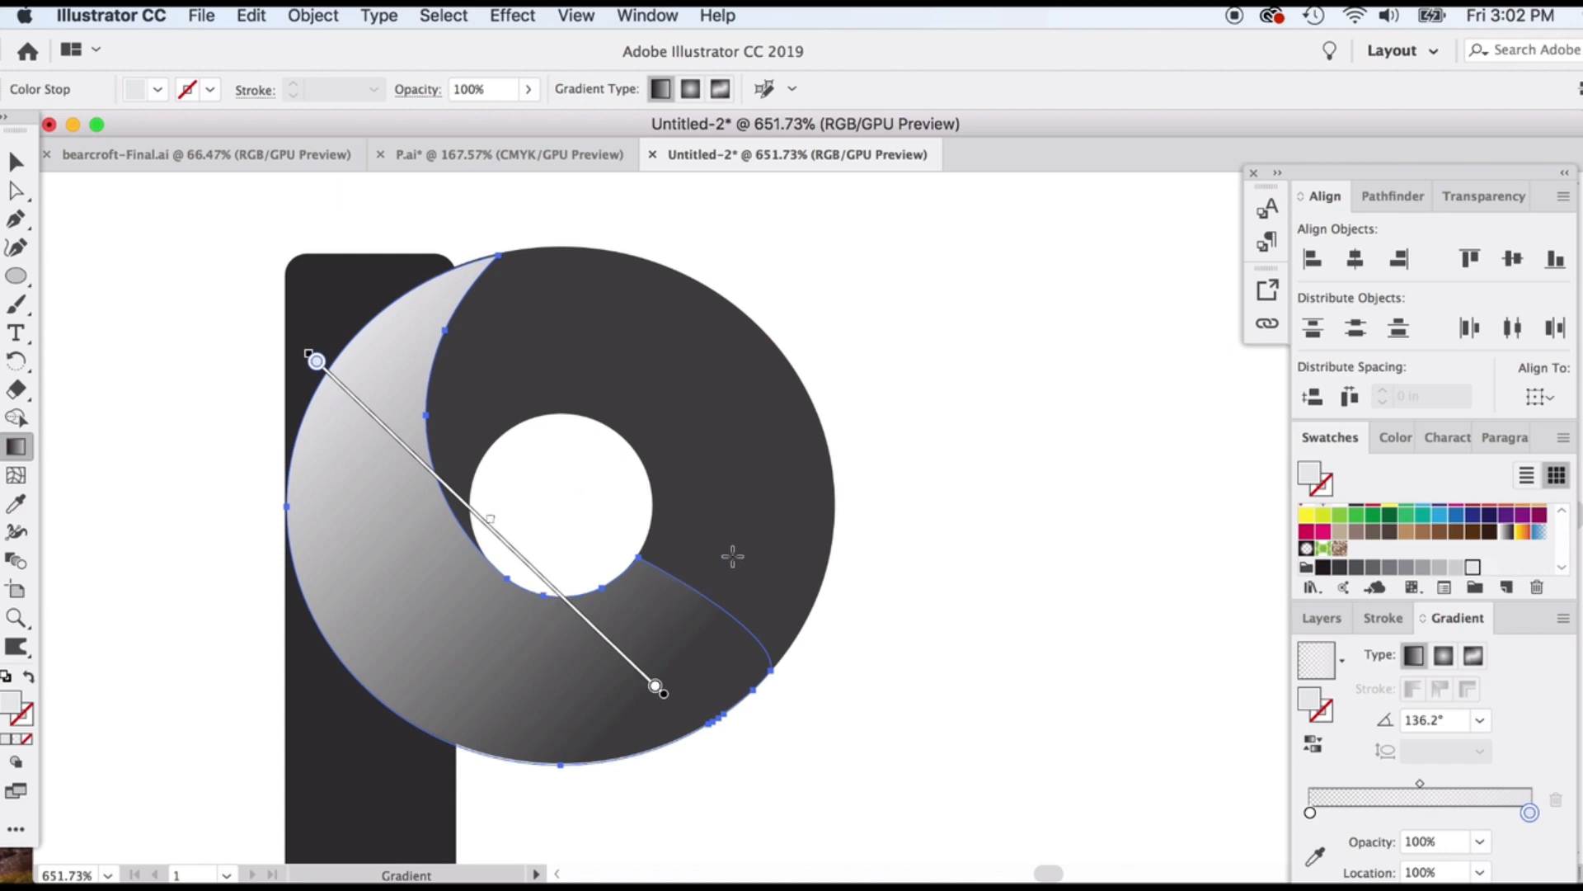
left_click_drag(276, 334, 632, 667)
mouse_move(597, 680)
left_mouse_down()
mouse_move(251, 324)
mouse_move(177, 463)
mouse_move(99, 498)
mouse_move(107, 516)
mouse_move(129, 497)
mouse_move(139, 438)
left_mouse_up()
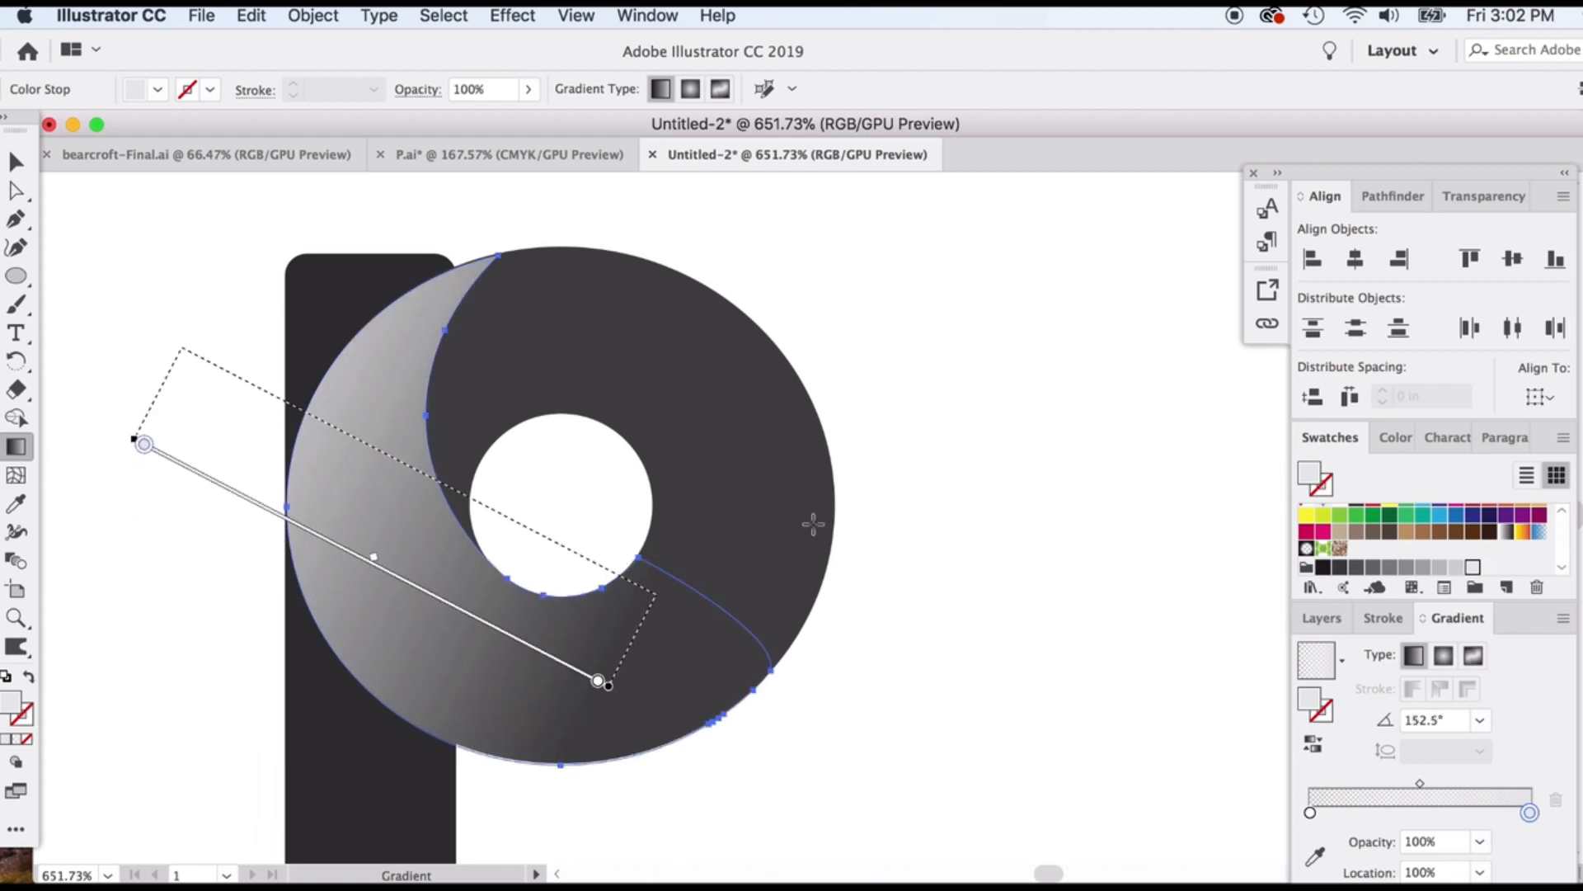
key("v")
left_click(141, 254)
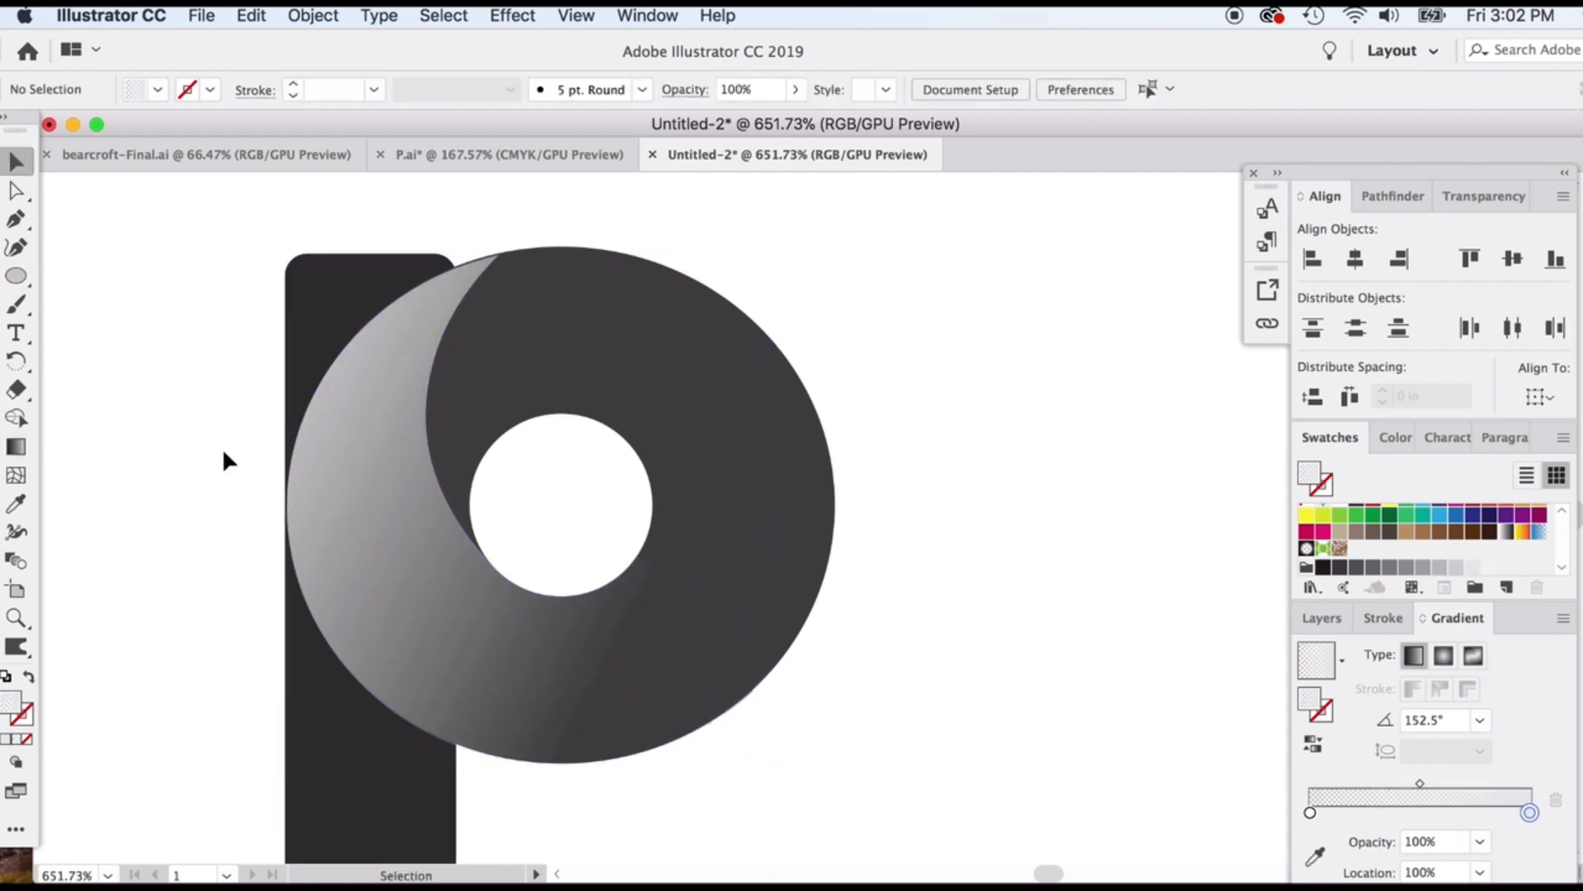
left_click(646, 578)
left_click(851, 619)
left_click(530, 704)
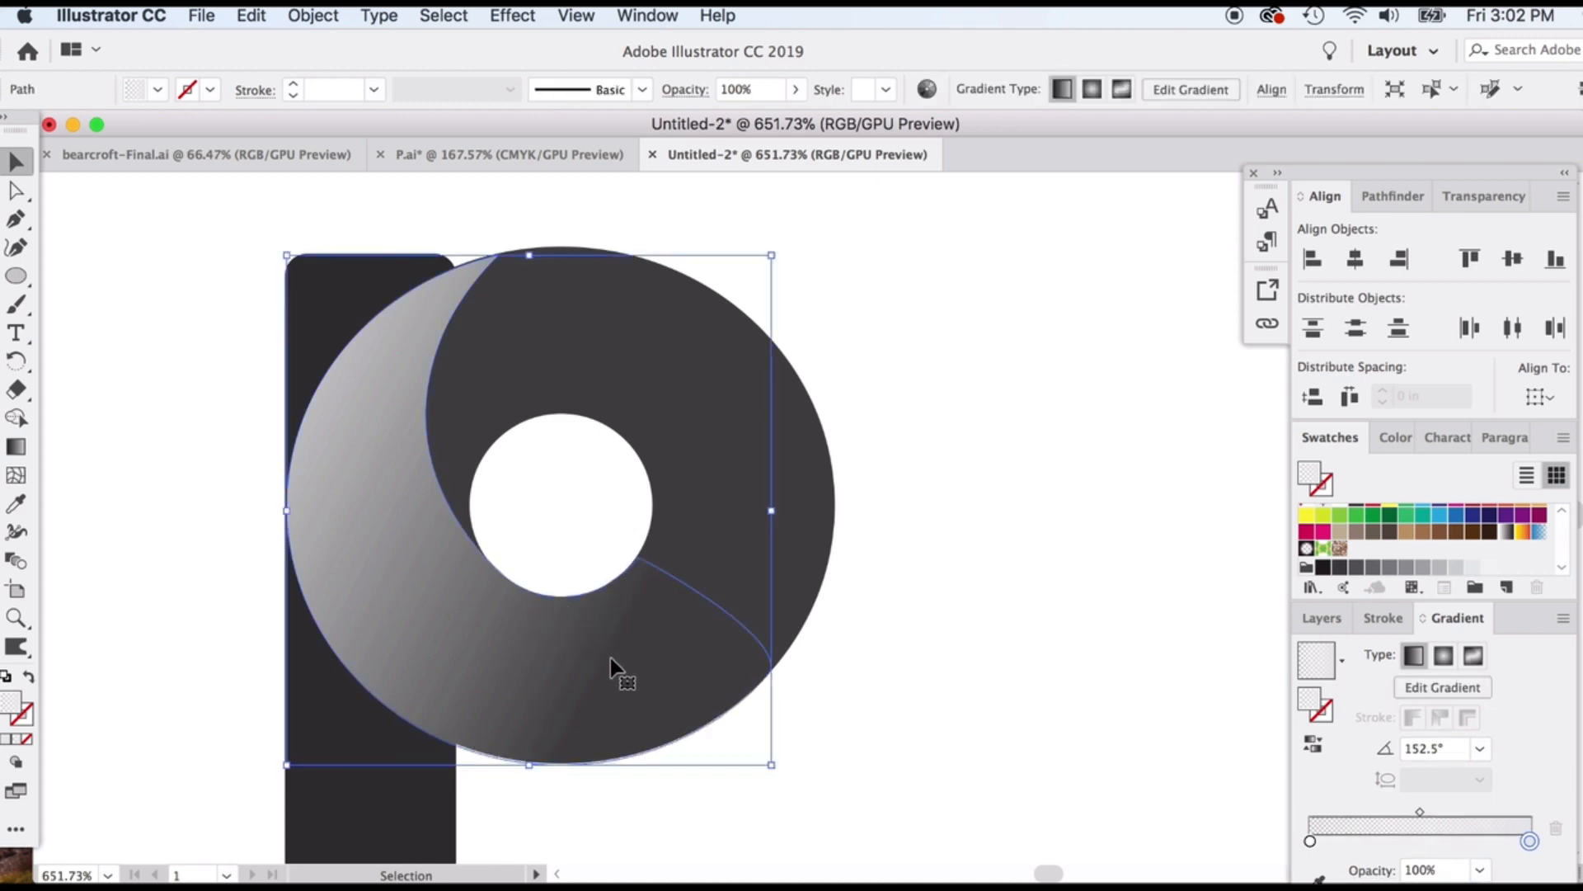
left_click(772, 459)
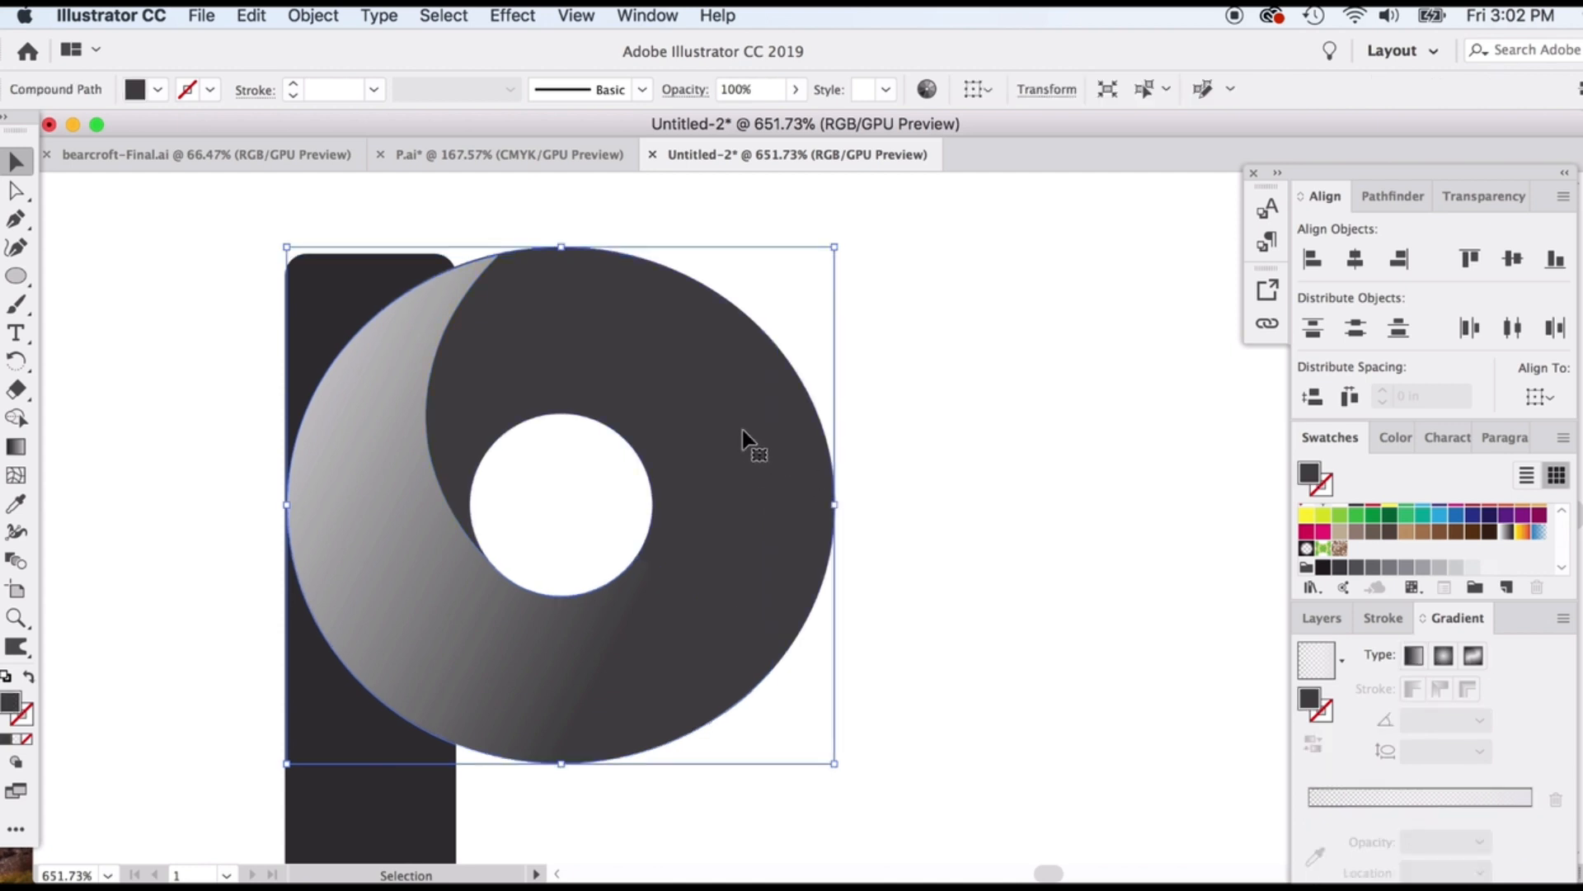
left_click(1027, 432)
scroll(783, 598, "down", 5)
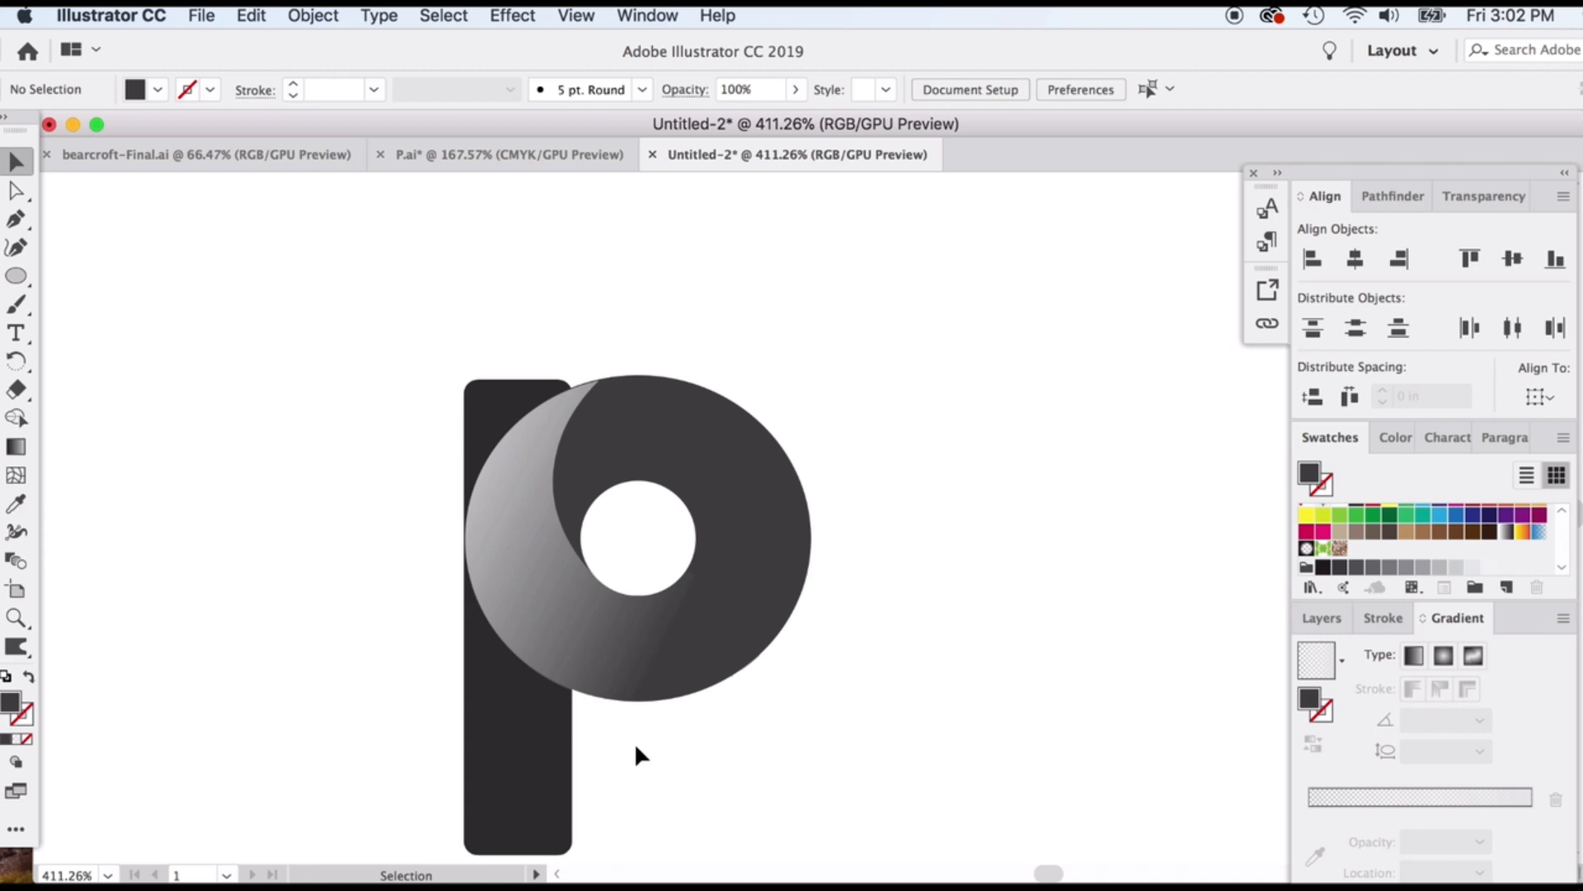
scroll(532, 773, "down", 2)
- Try green, purple, red and black swatches as the fill of the P's vertical bar
left_click(532, 773)
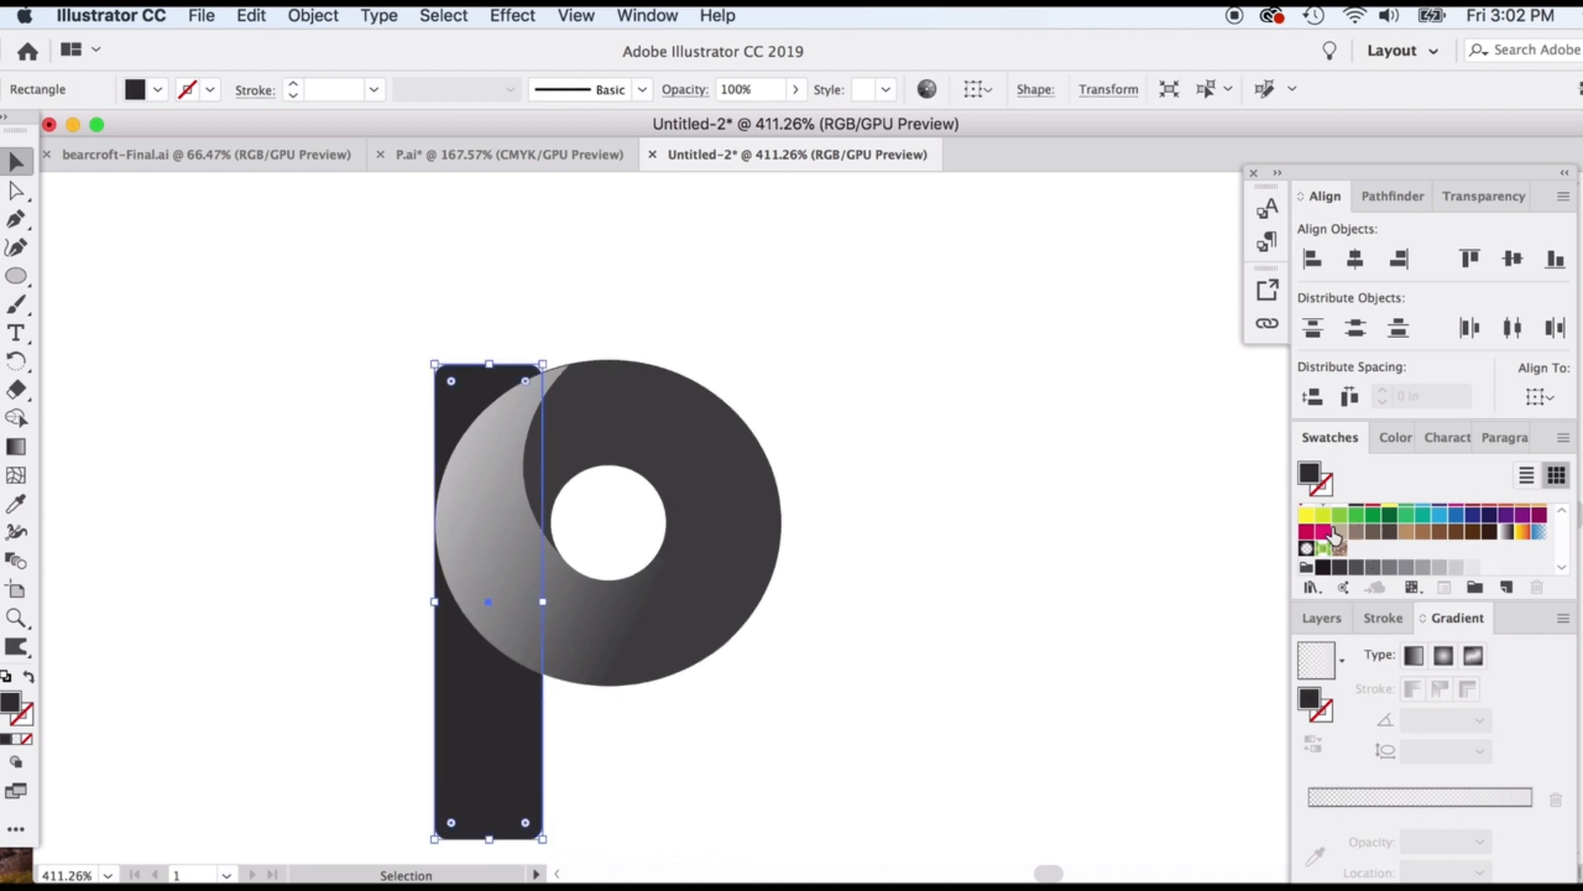
scroll(1352, 532, "up", 1)
left_click(1389, 530)
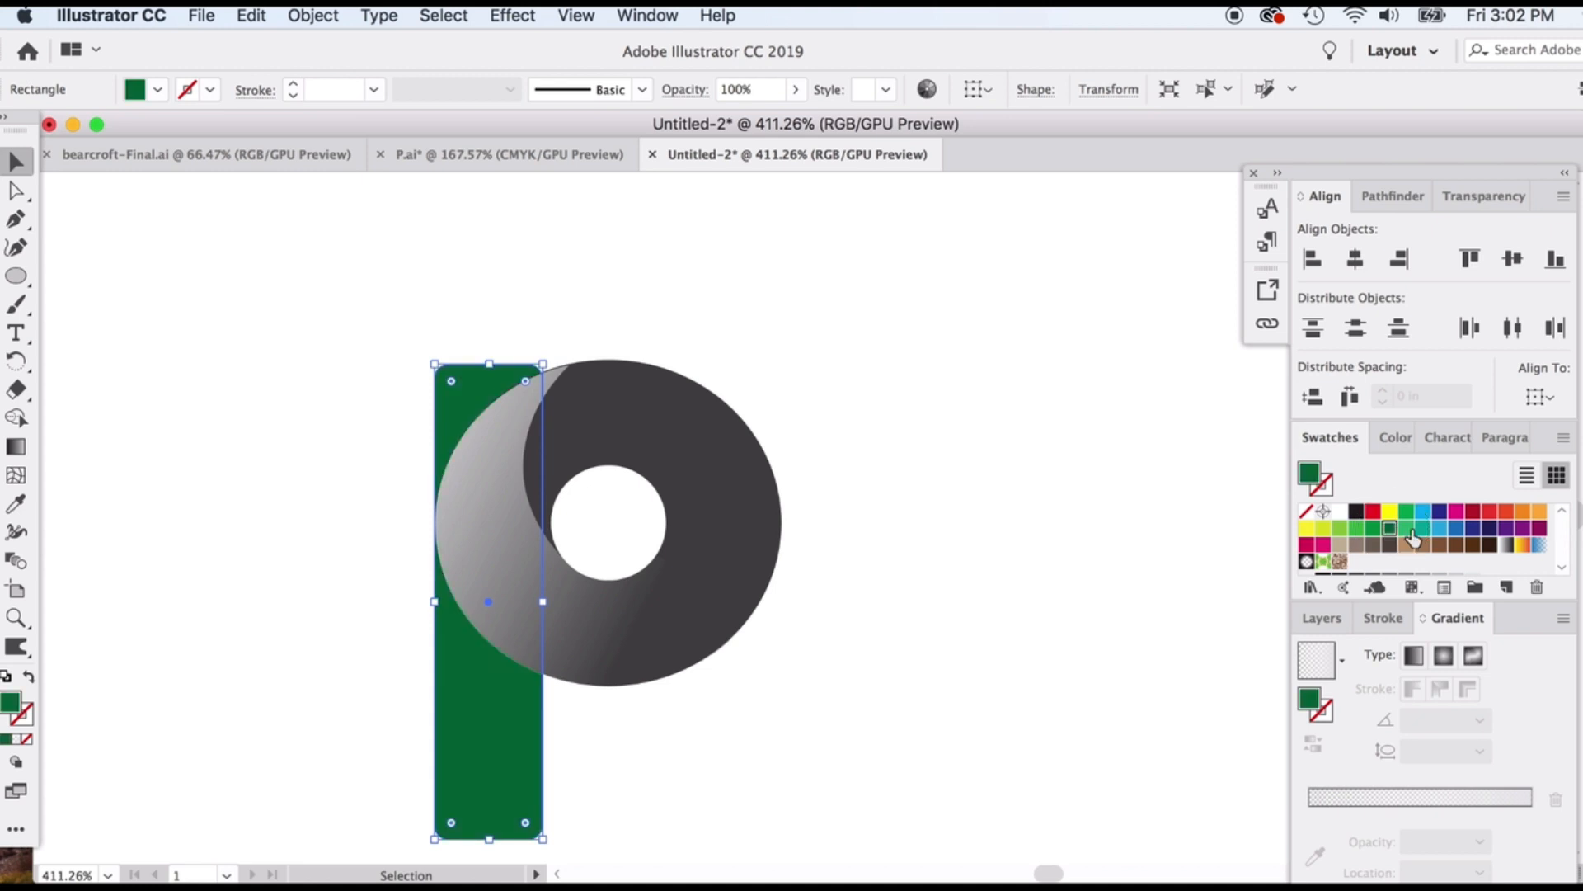
left_click(1524, 529)
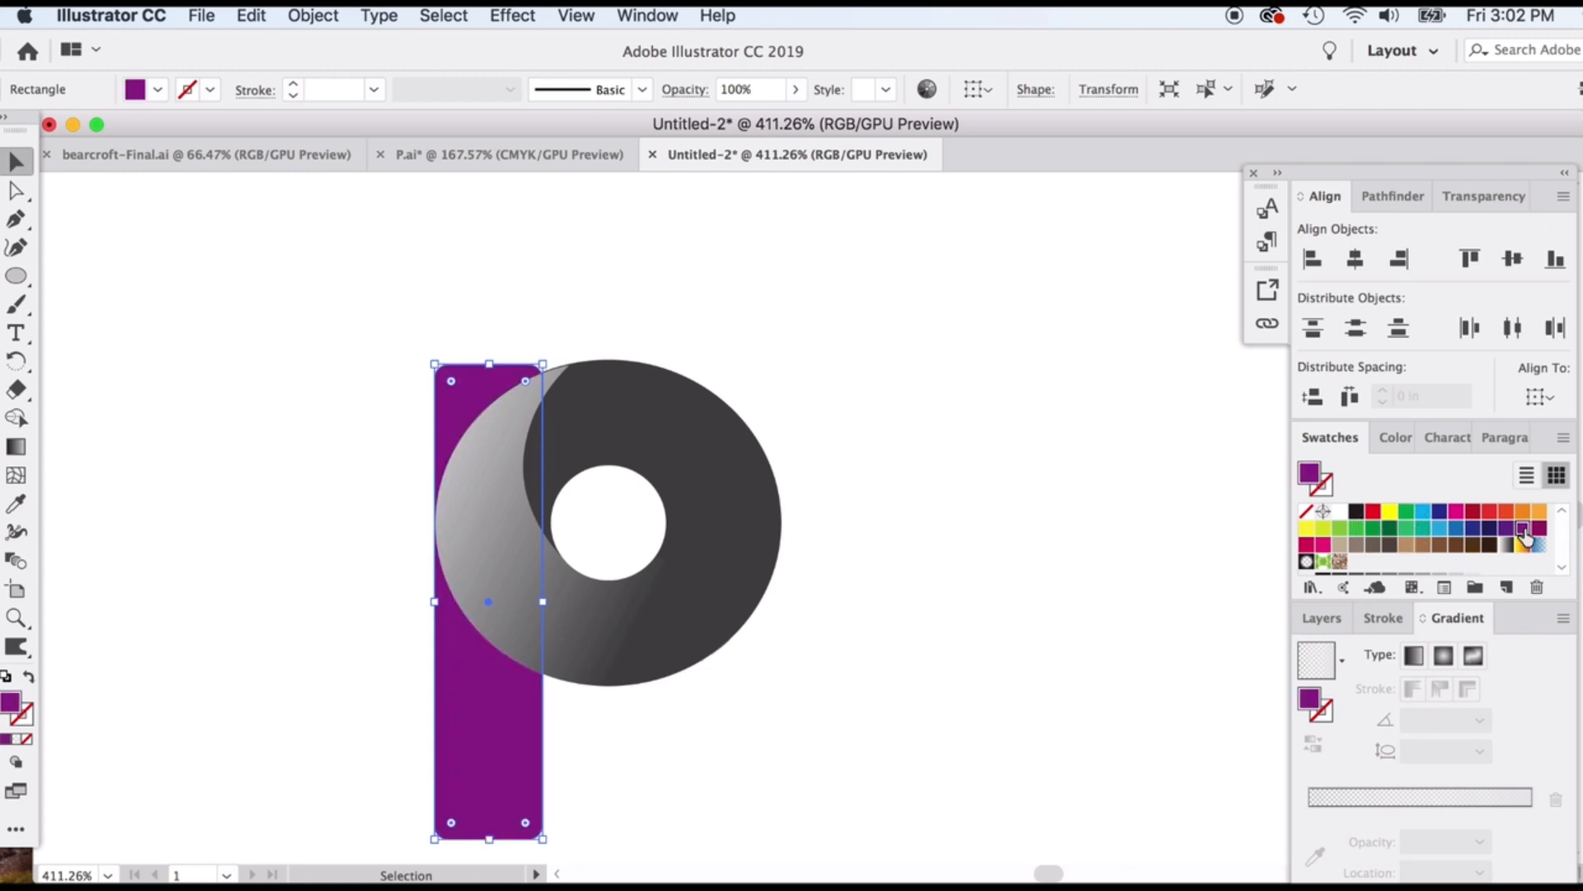
left_click(1489, 514)
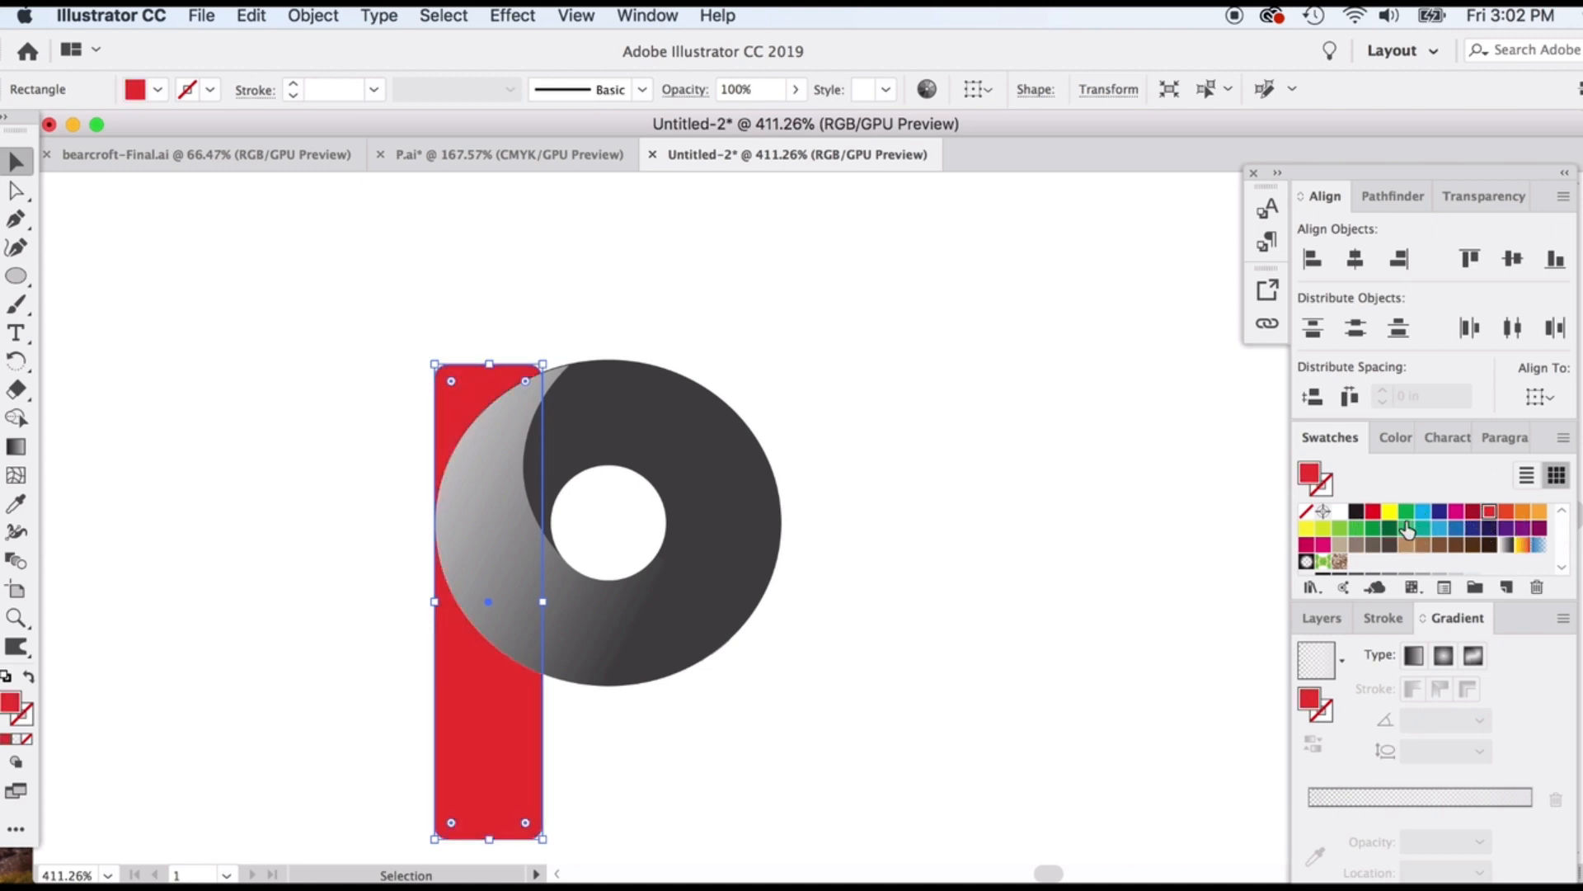
left_click(1357, 513)
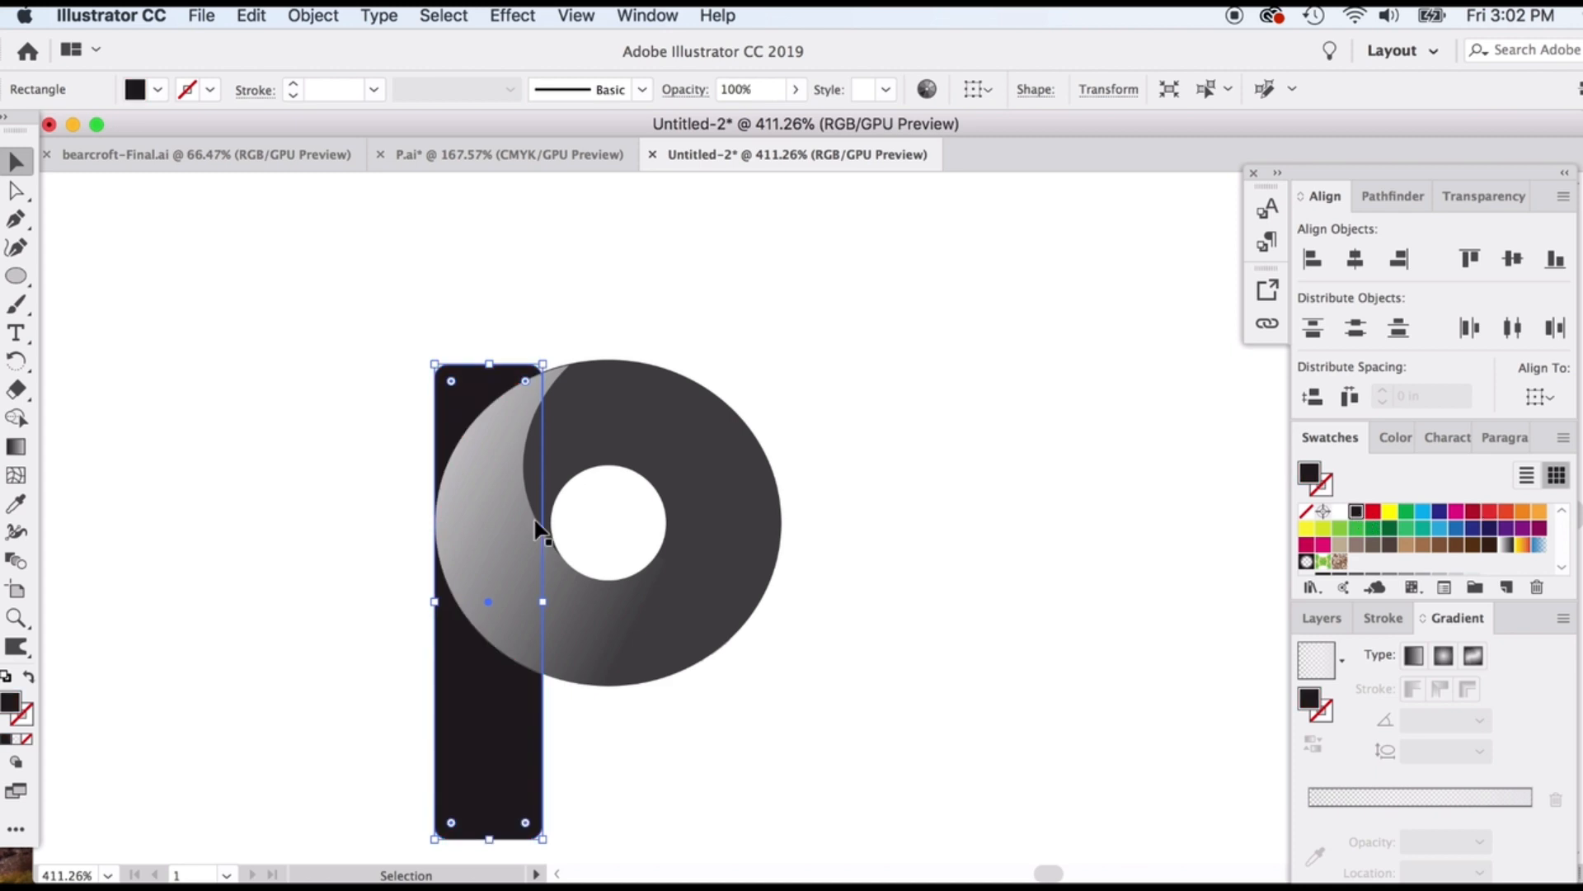
- Set the vertical bar's fill colour to grey 565656 and clear the selection
double_click(12, 703)
left_click_drag(840, 645, 796, 605)
left_click(1362, 415)
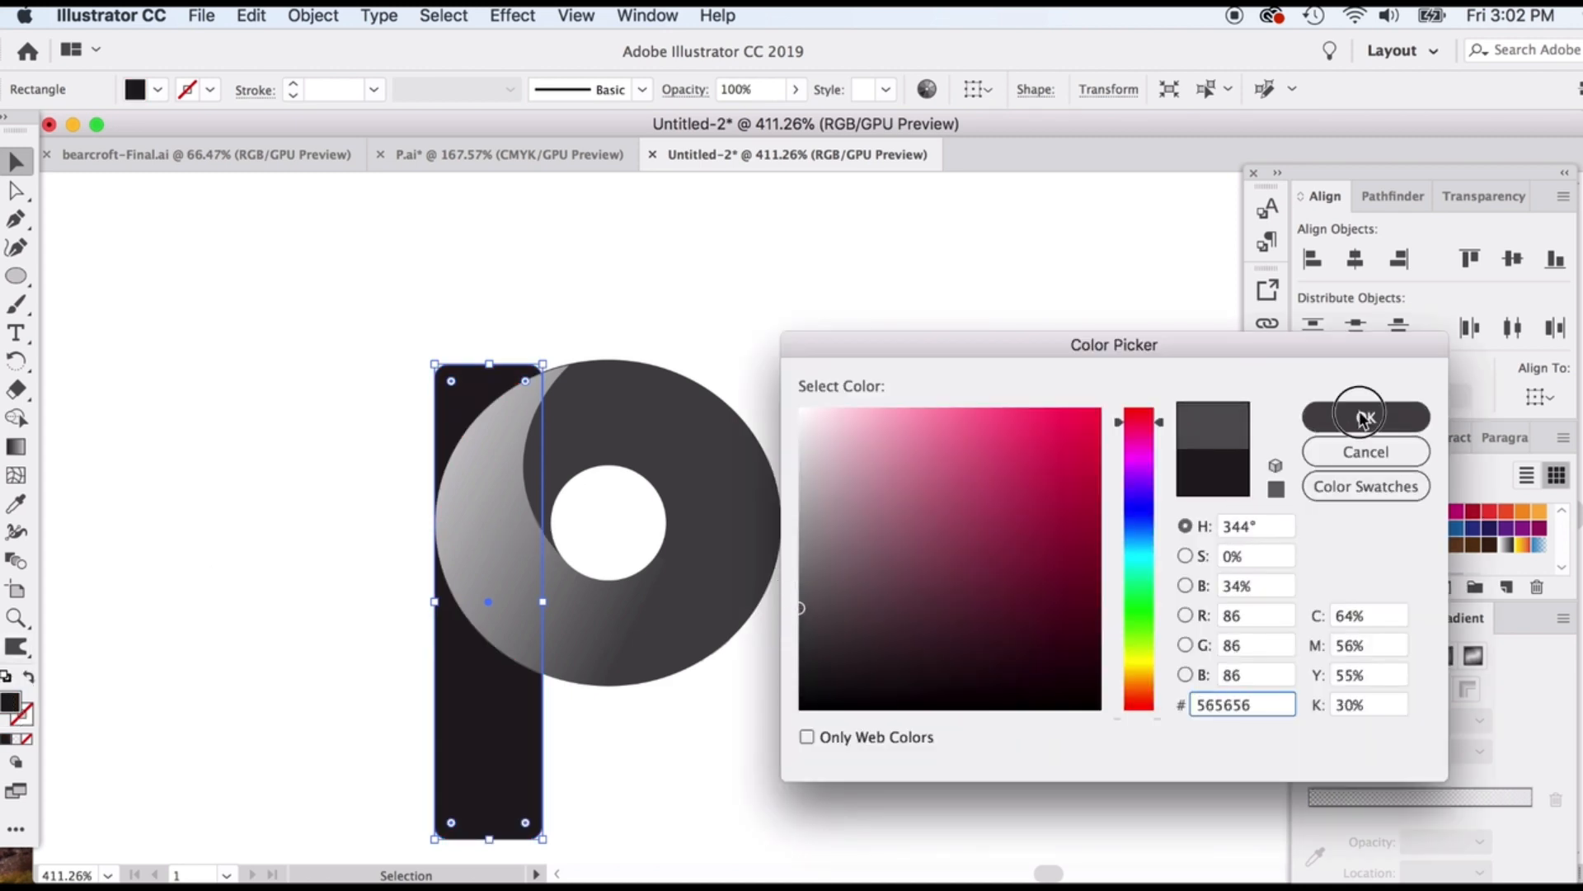
left_click(733, 487)
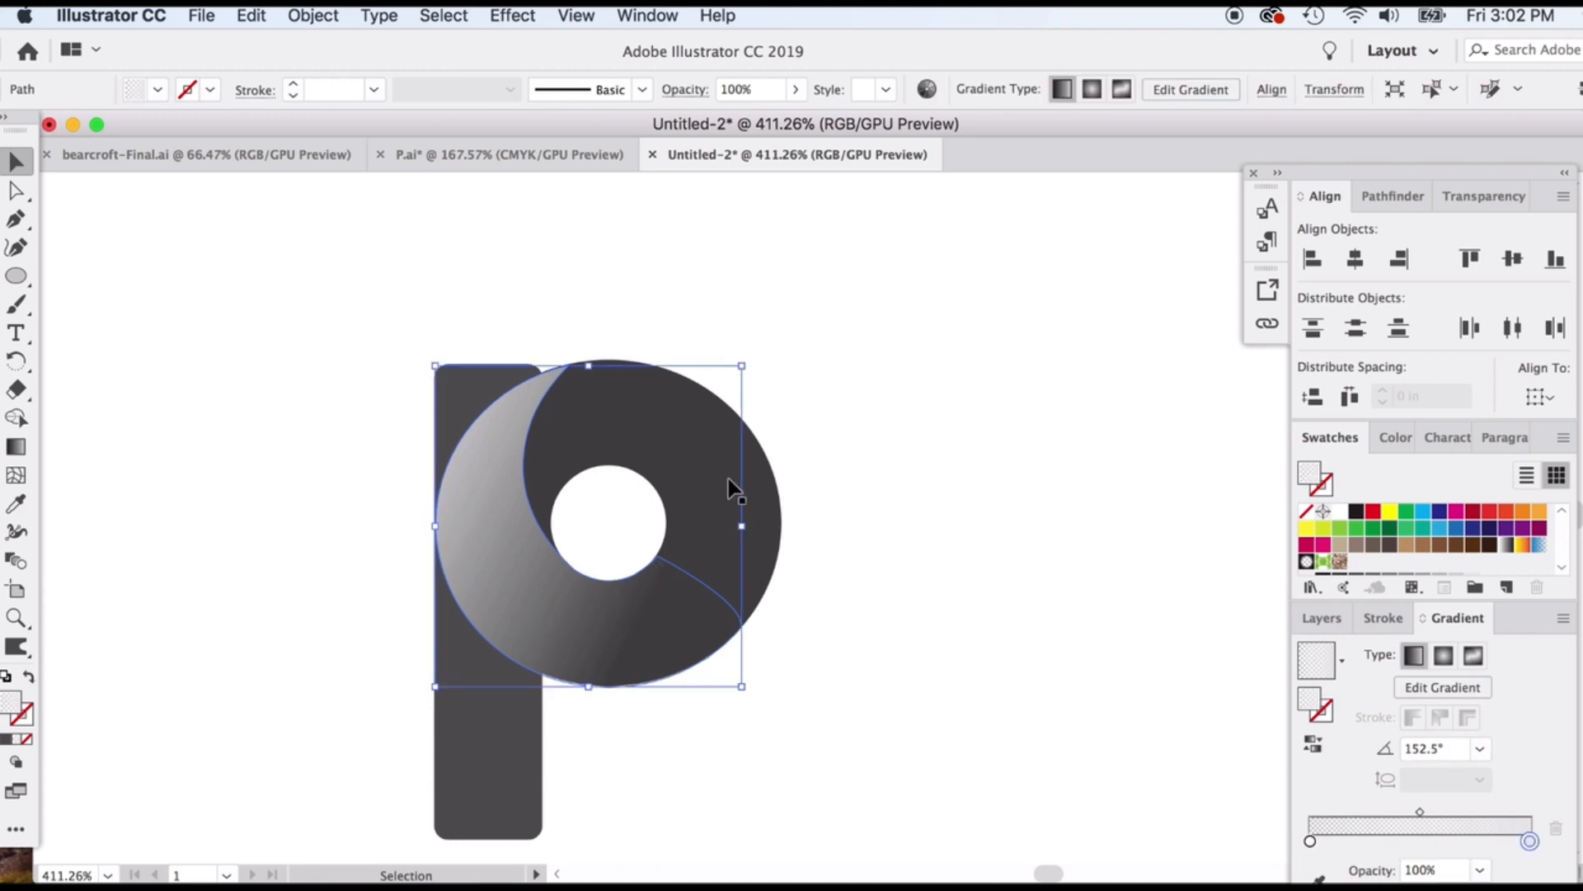
left_click(854, 683)
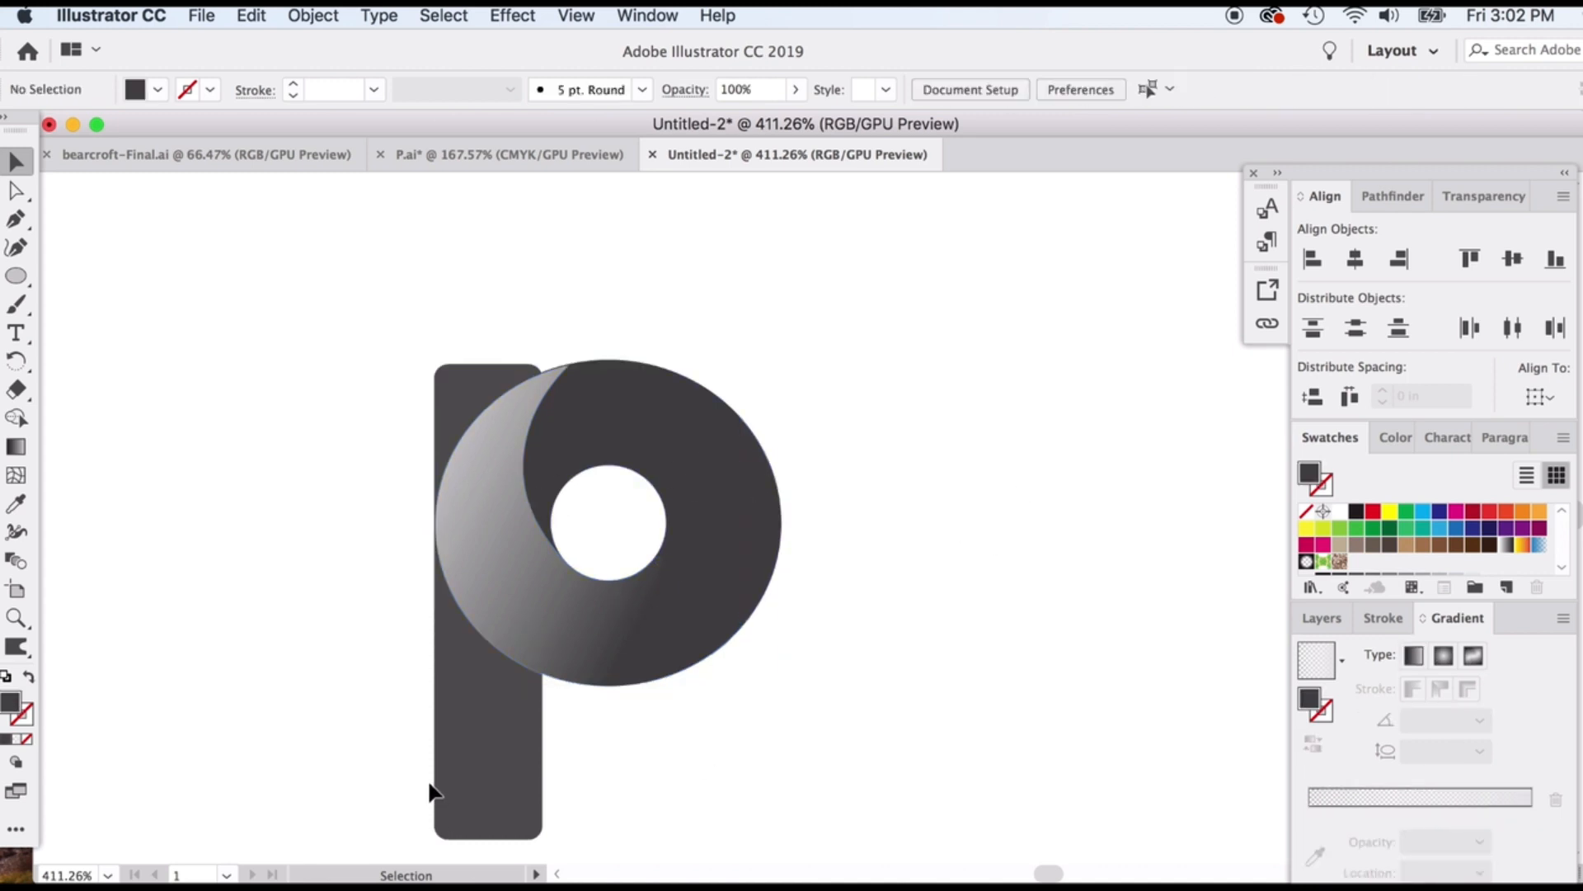
- Nudge the ring and its gradient shape together so the bowl reaches just past the stem's outer left edge
scroll(430, 792, "up", 1)
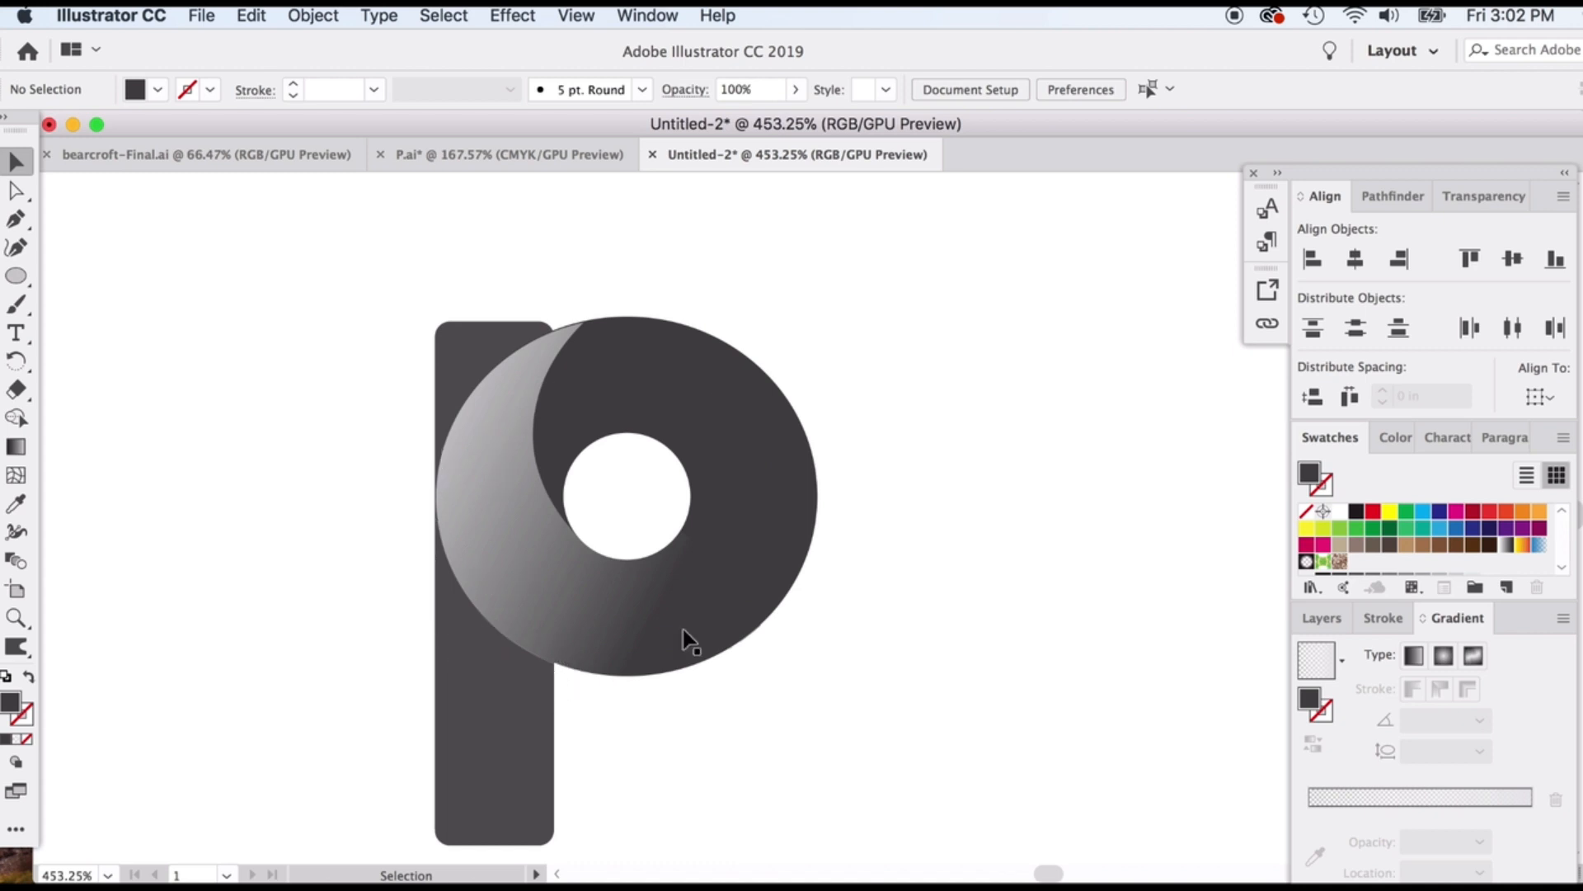
scroll(525, 724, "up", 6)
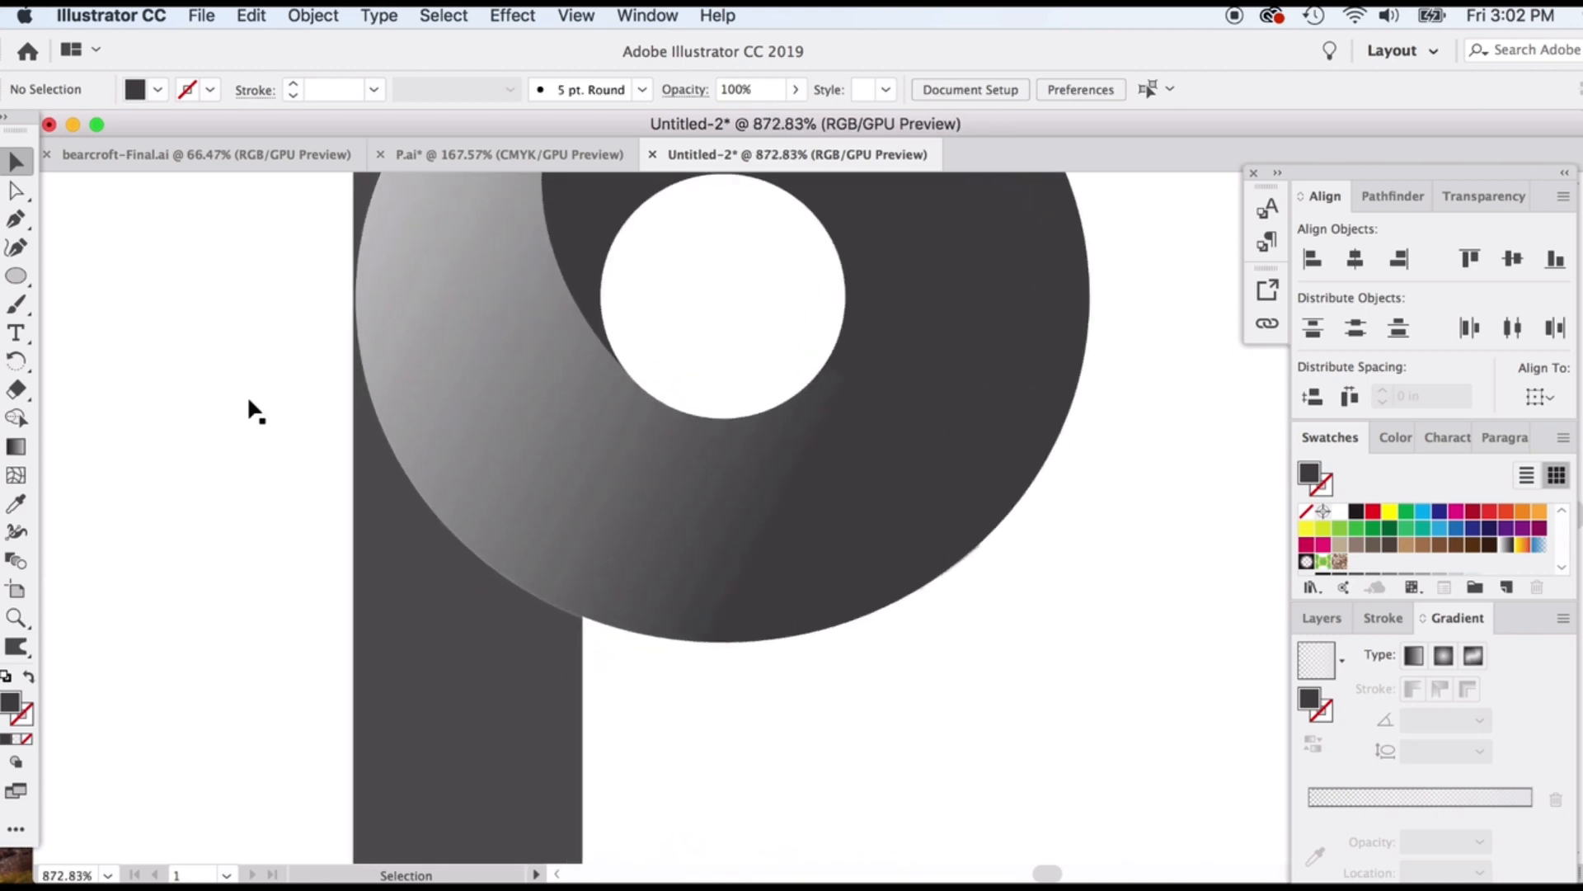
key("p")
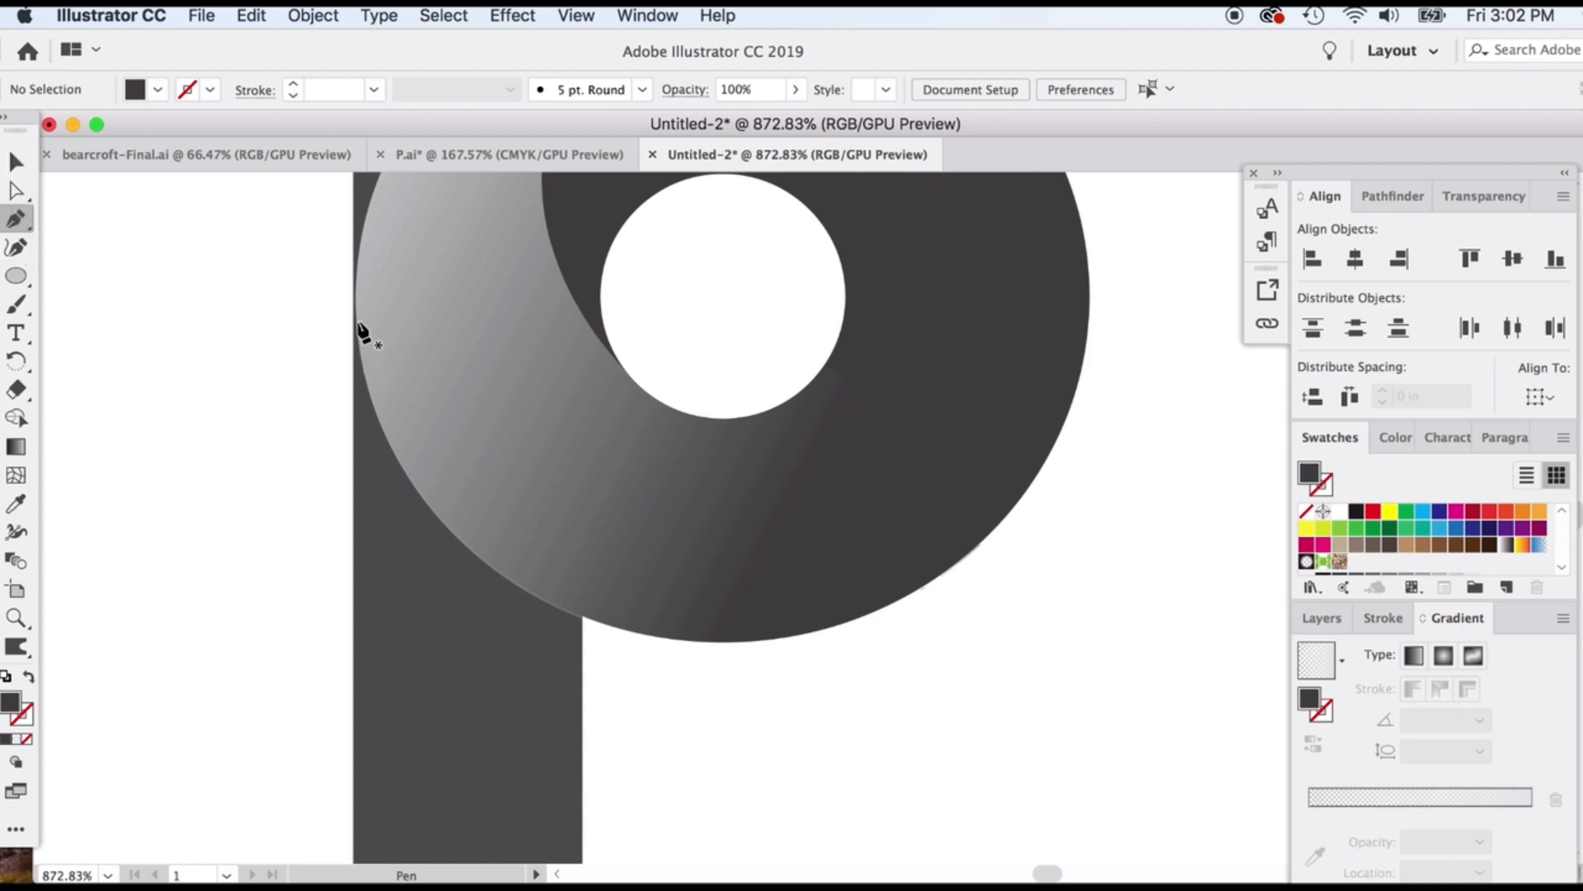
key("v")
scroll(428, 398, "up", 2)
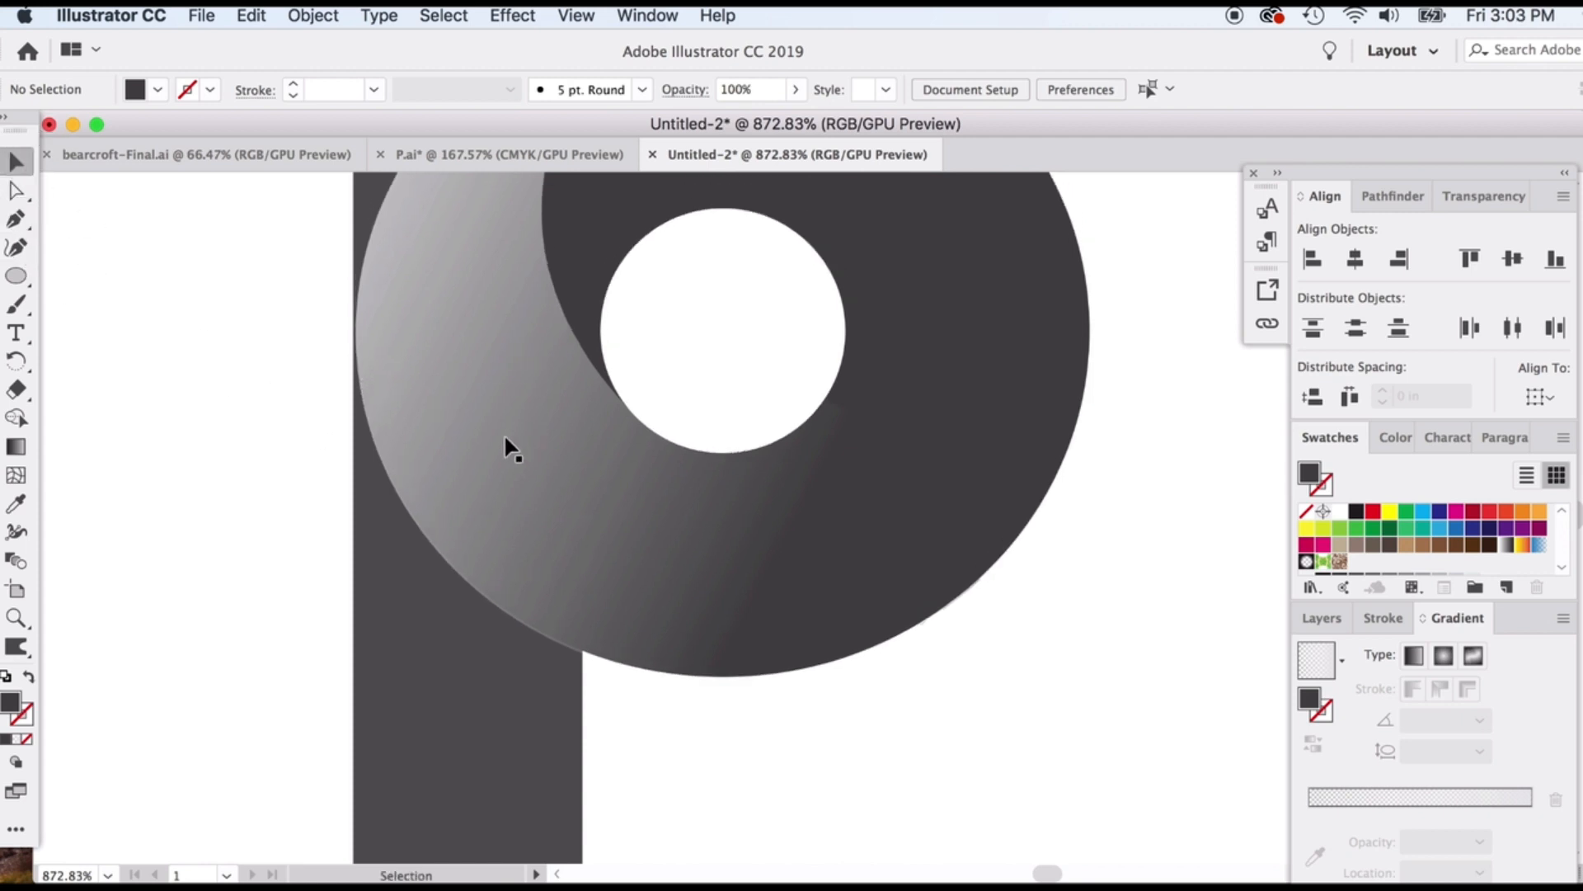
scroll(505, 438, "up", 5)
left_click(629, 290)
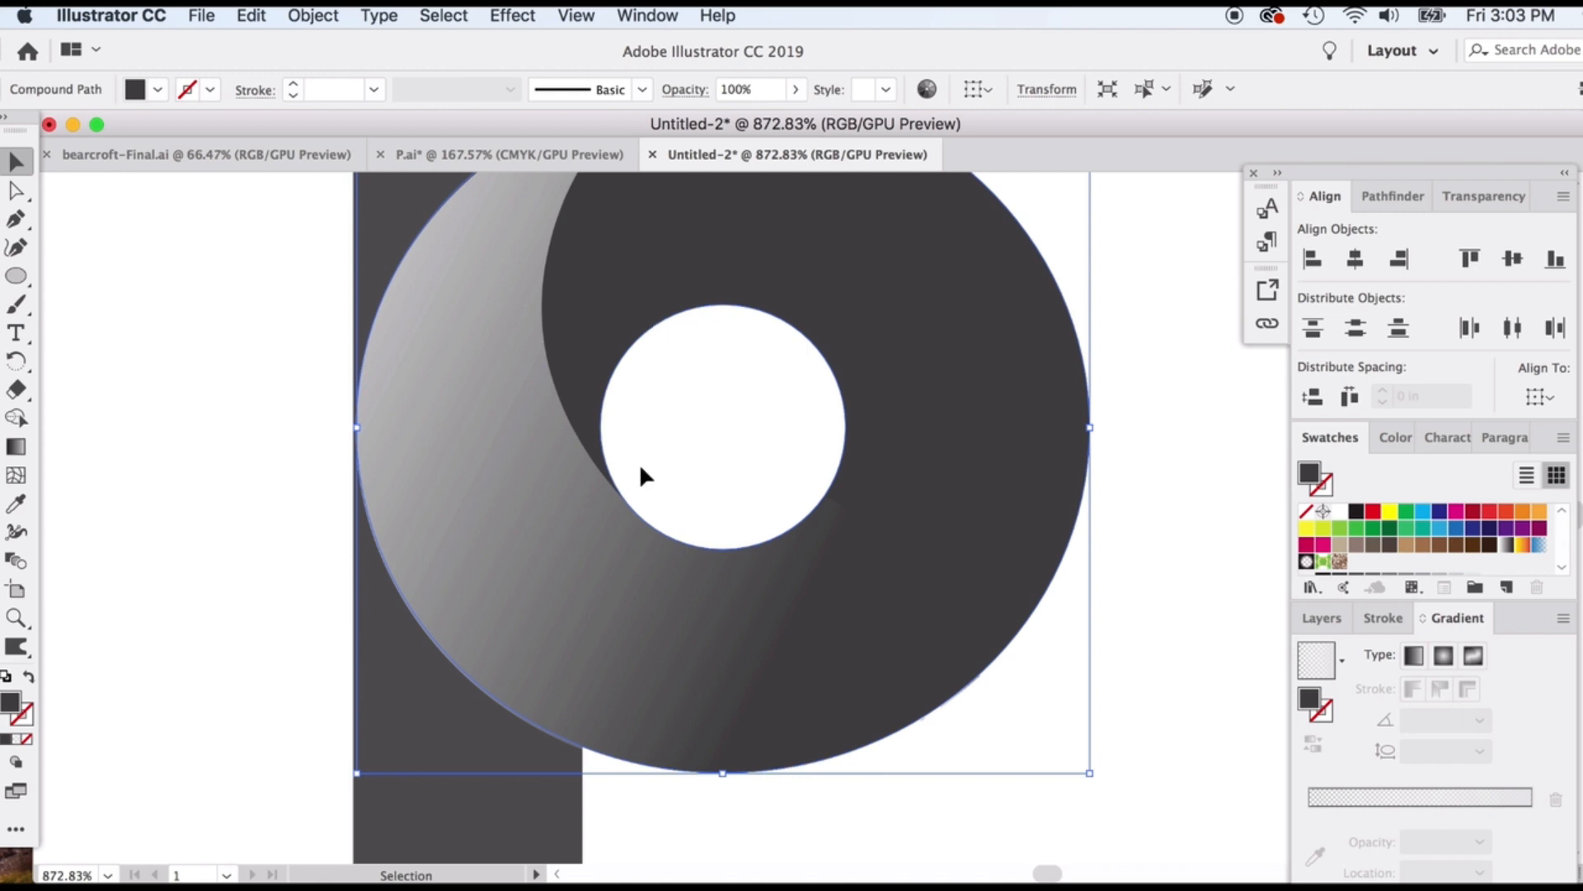
scroll(641, 467, "up", 1)
left_click(478, 382, "shift")
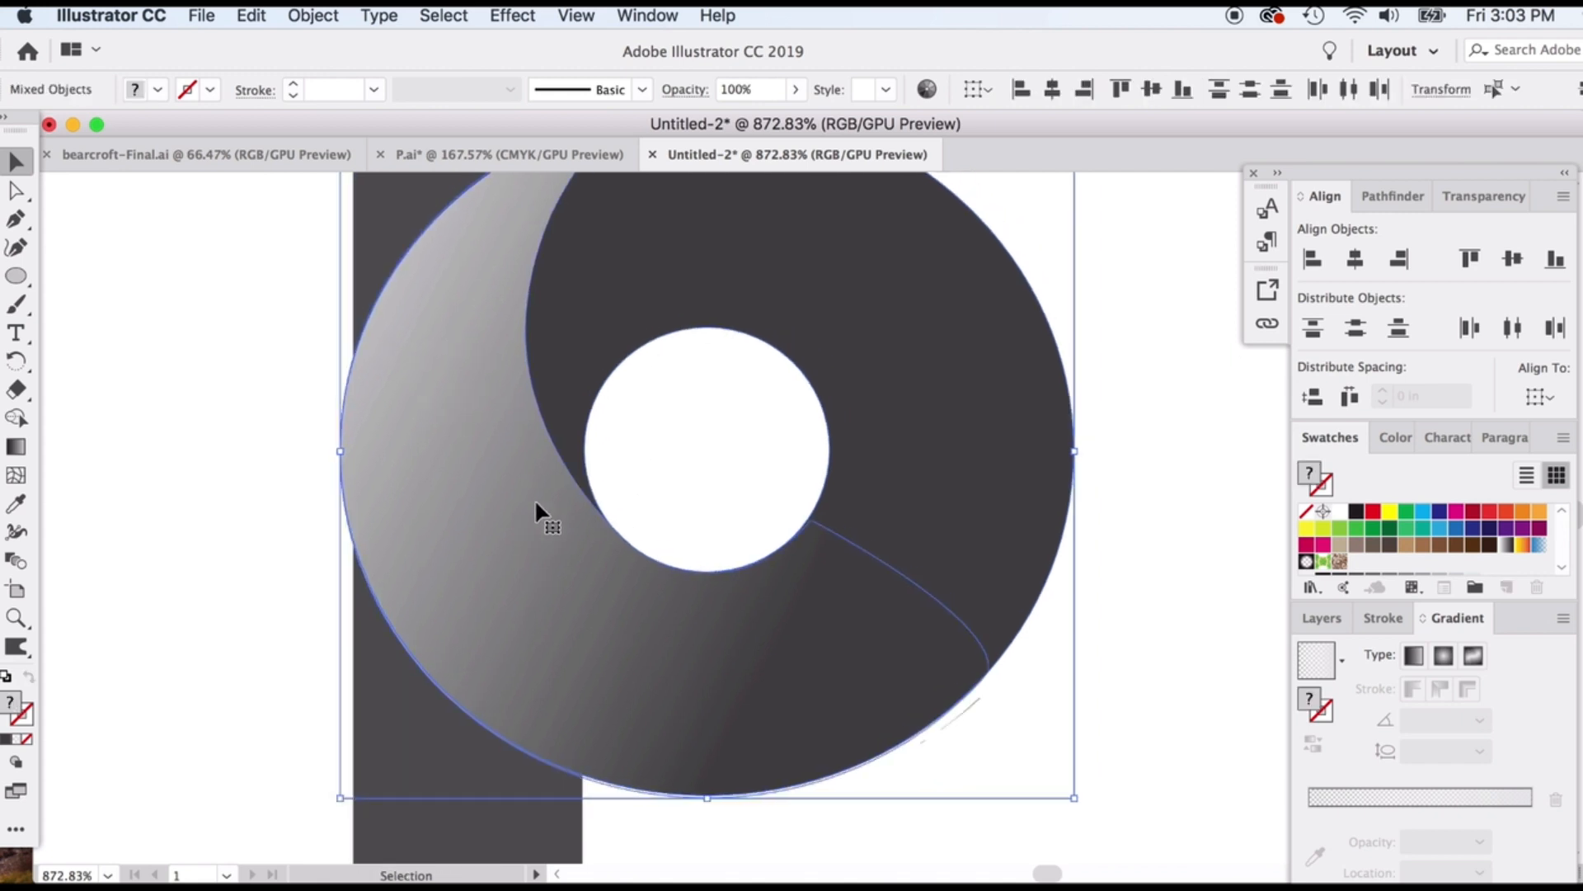
left_click_drag(448, 449, 457, 444)
left_click(317, 471)
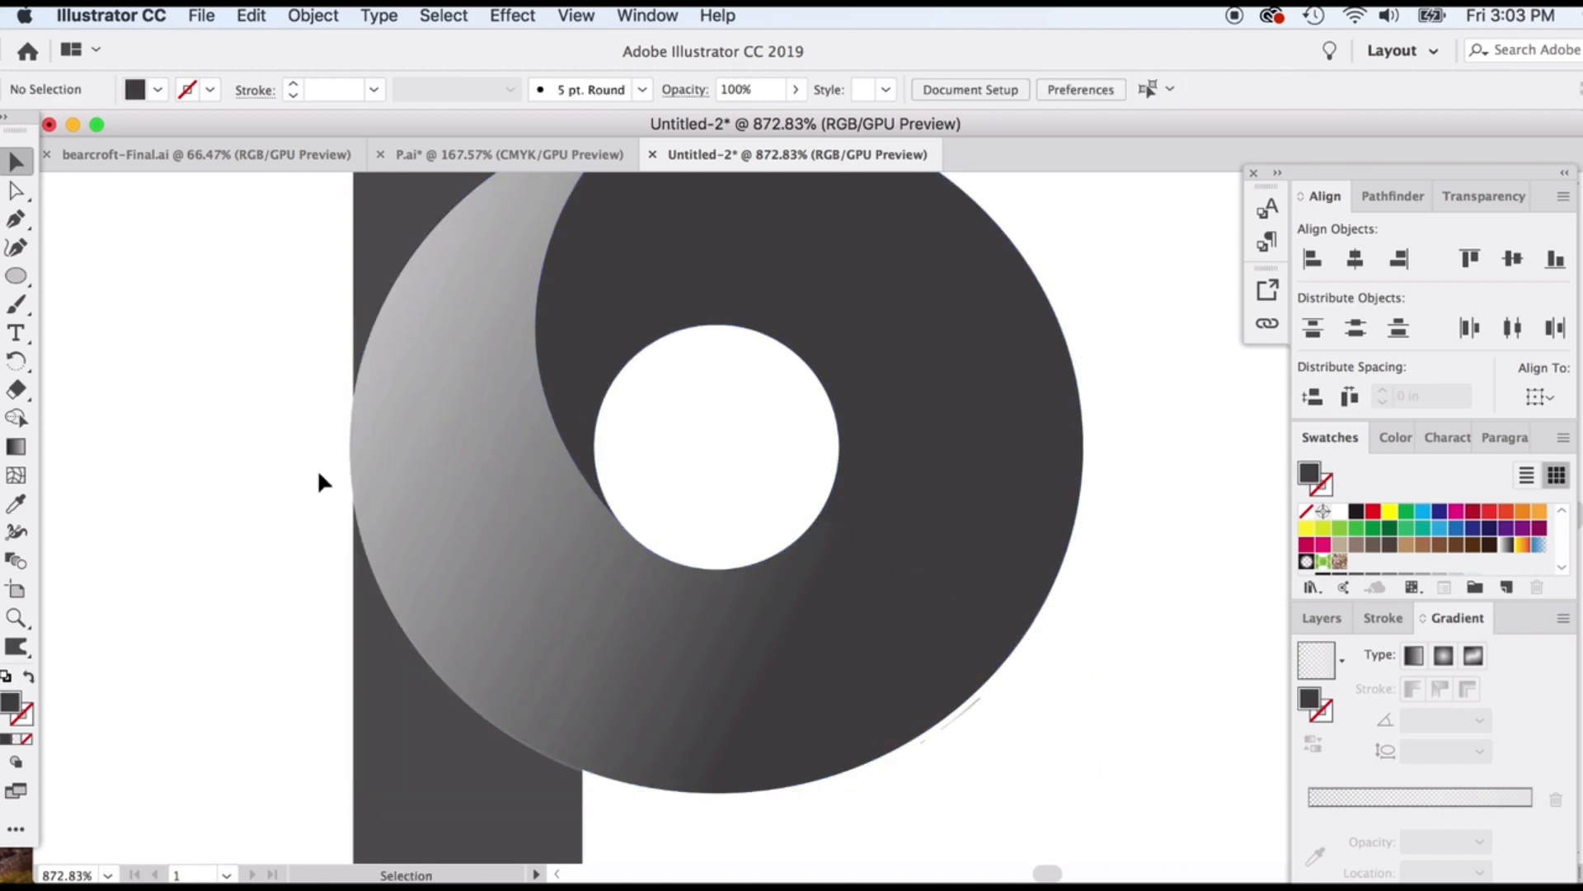
- Draw a closed curved band with the Pen tool on the stem, following the ring's lower-left edge as its cast shadow
scroll(475, 663, "down", 1)
left_click(16, 219)
scroll(240, 594, "down", 2)
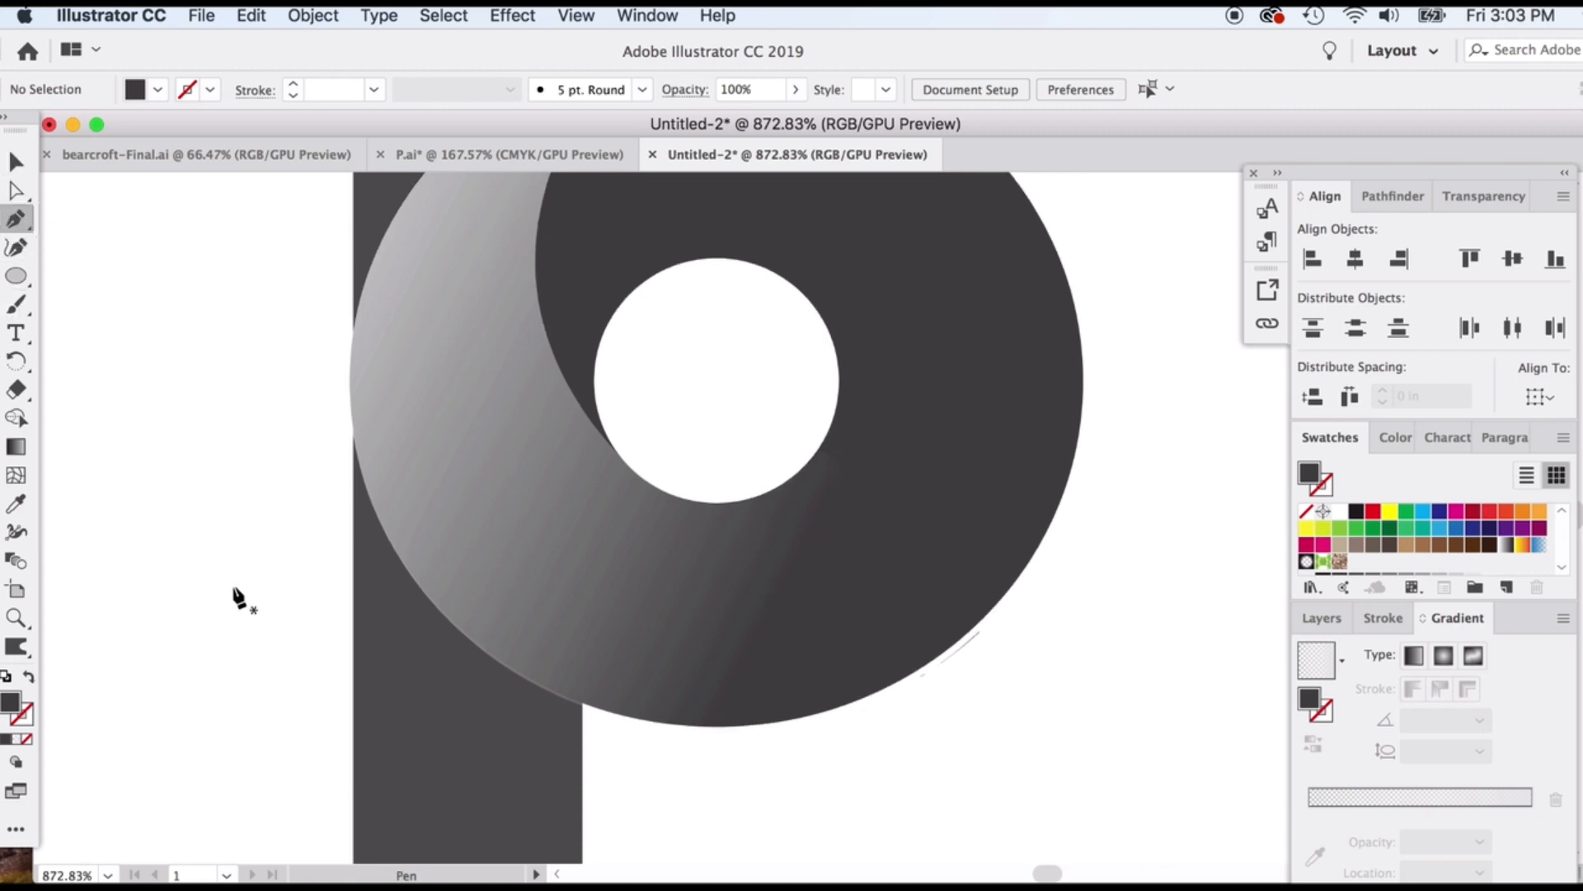
left_click(355, 421)
scroll(471, 652, "down", 3)
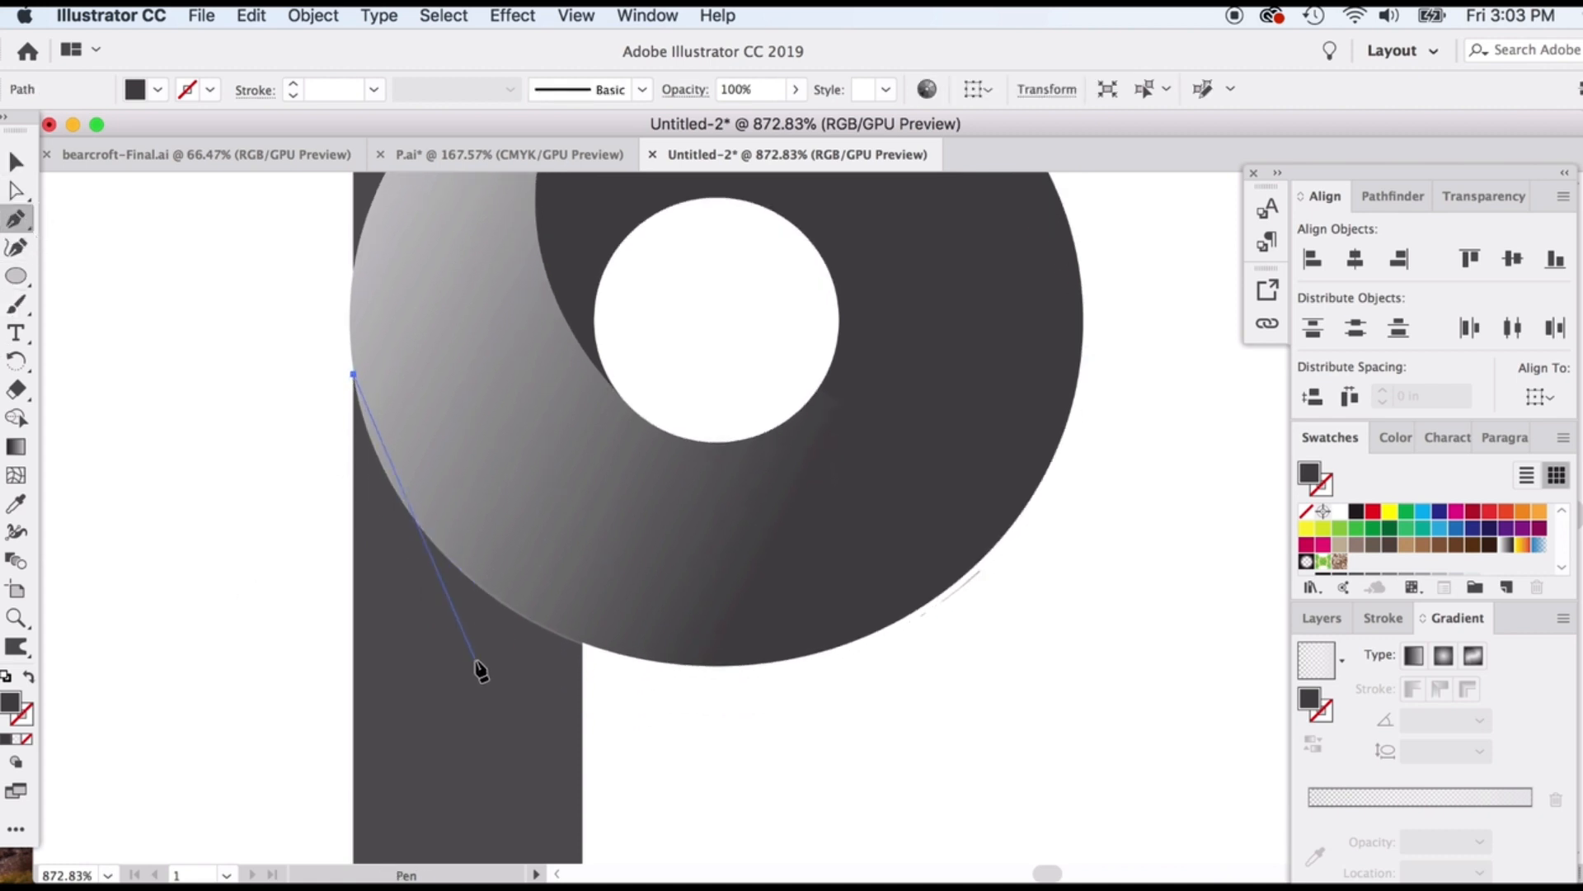
left_click_drag(584, 592, 751, 625)
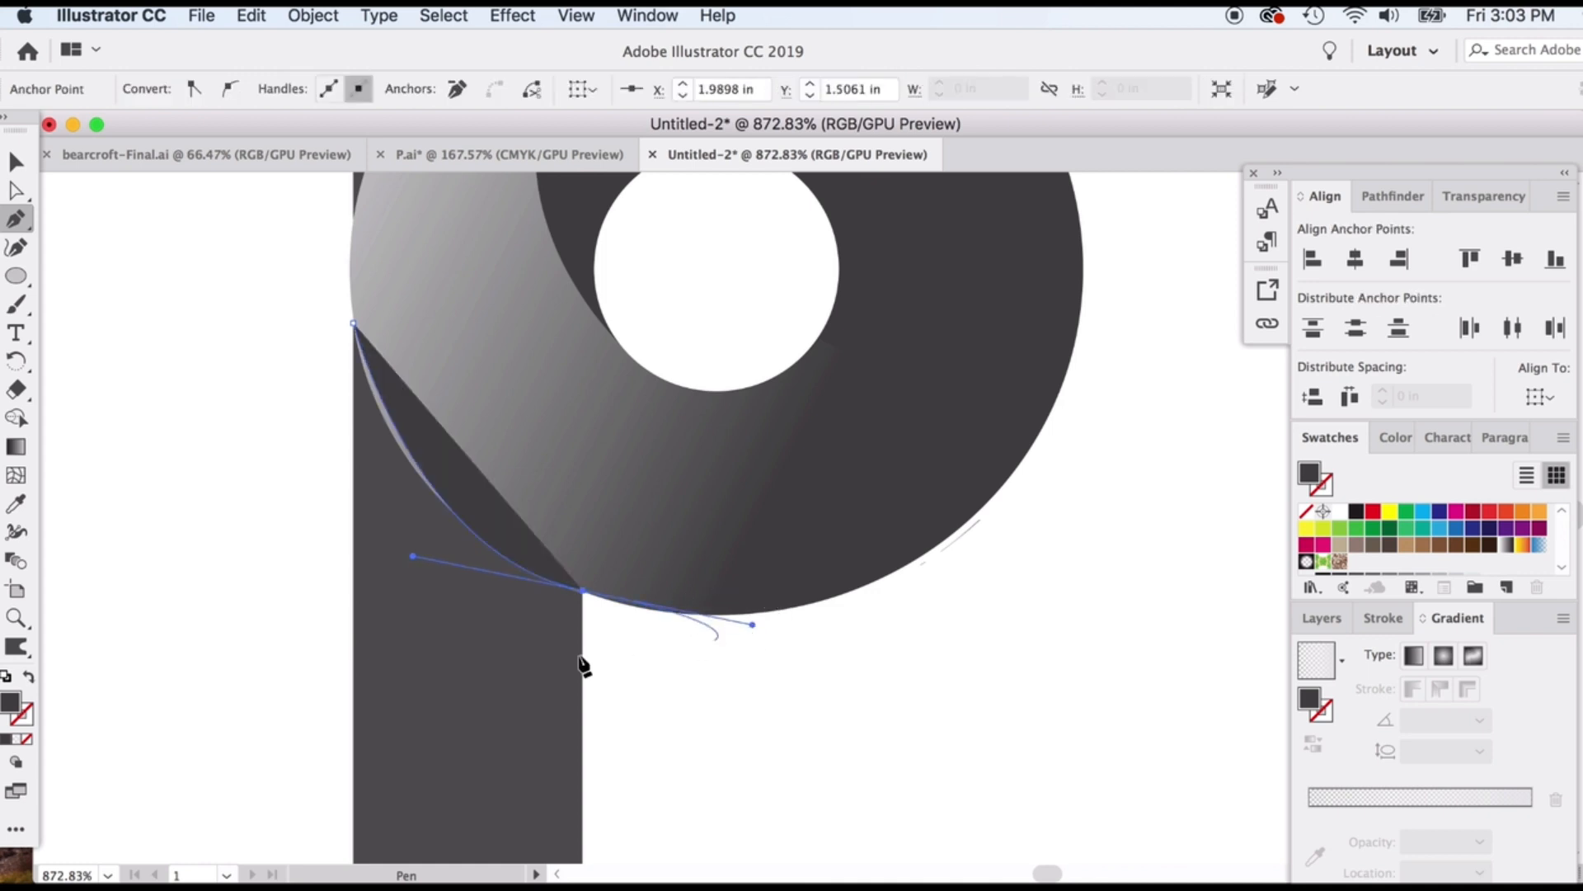
left_click(583, 592)
scroll(538, 732, "down", 1)
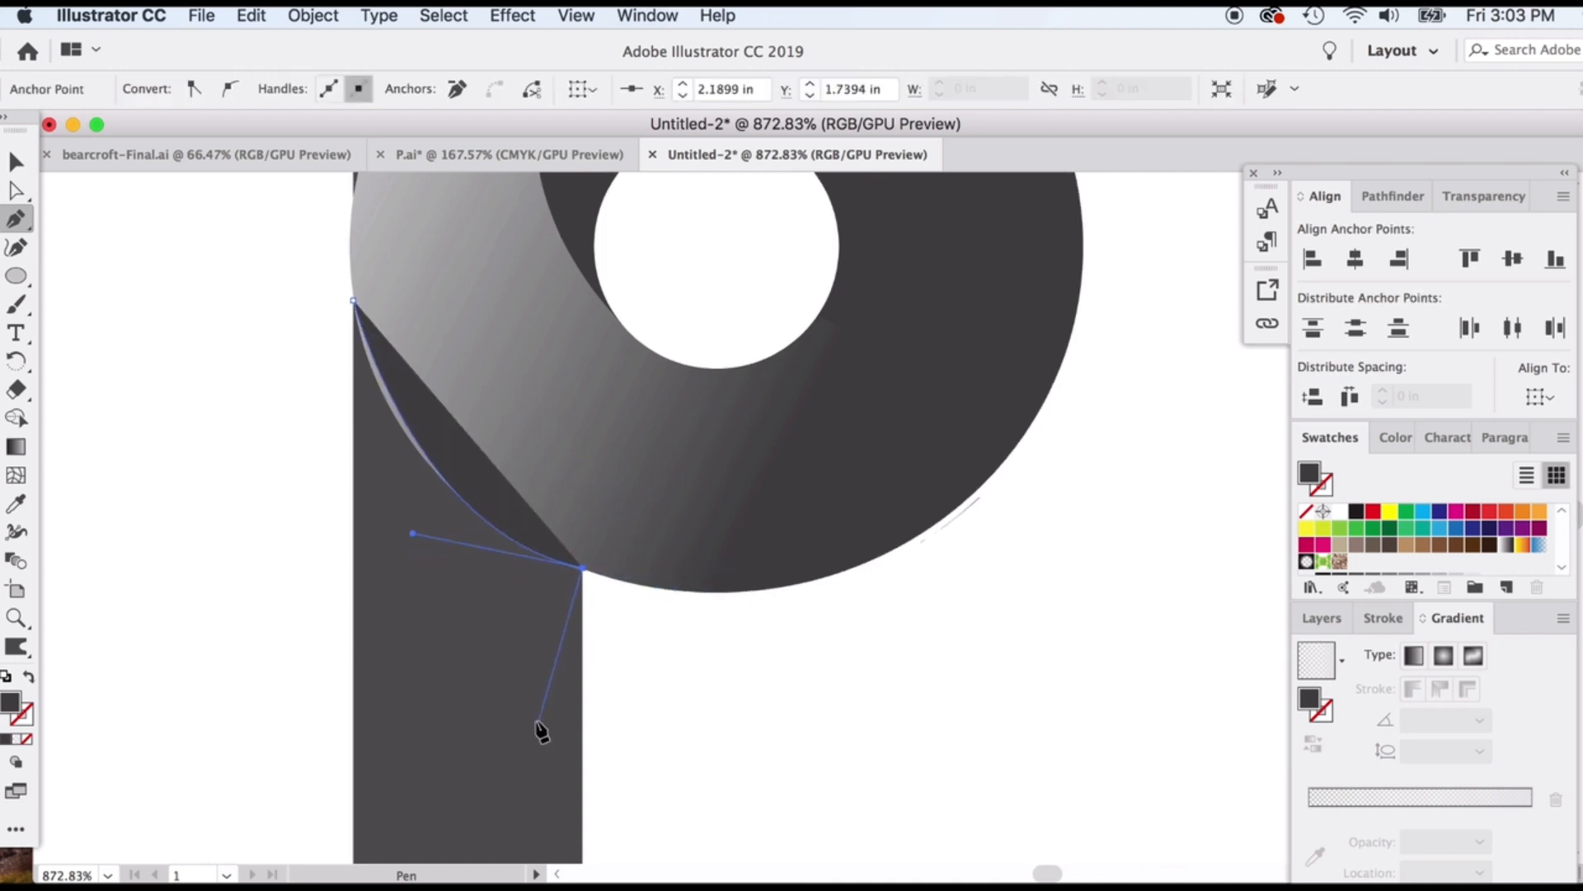
left_click(583, 618)
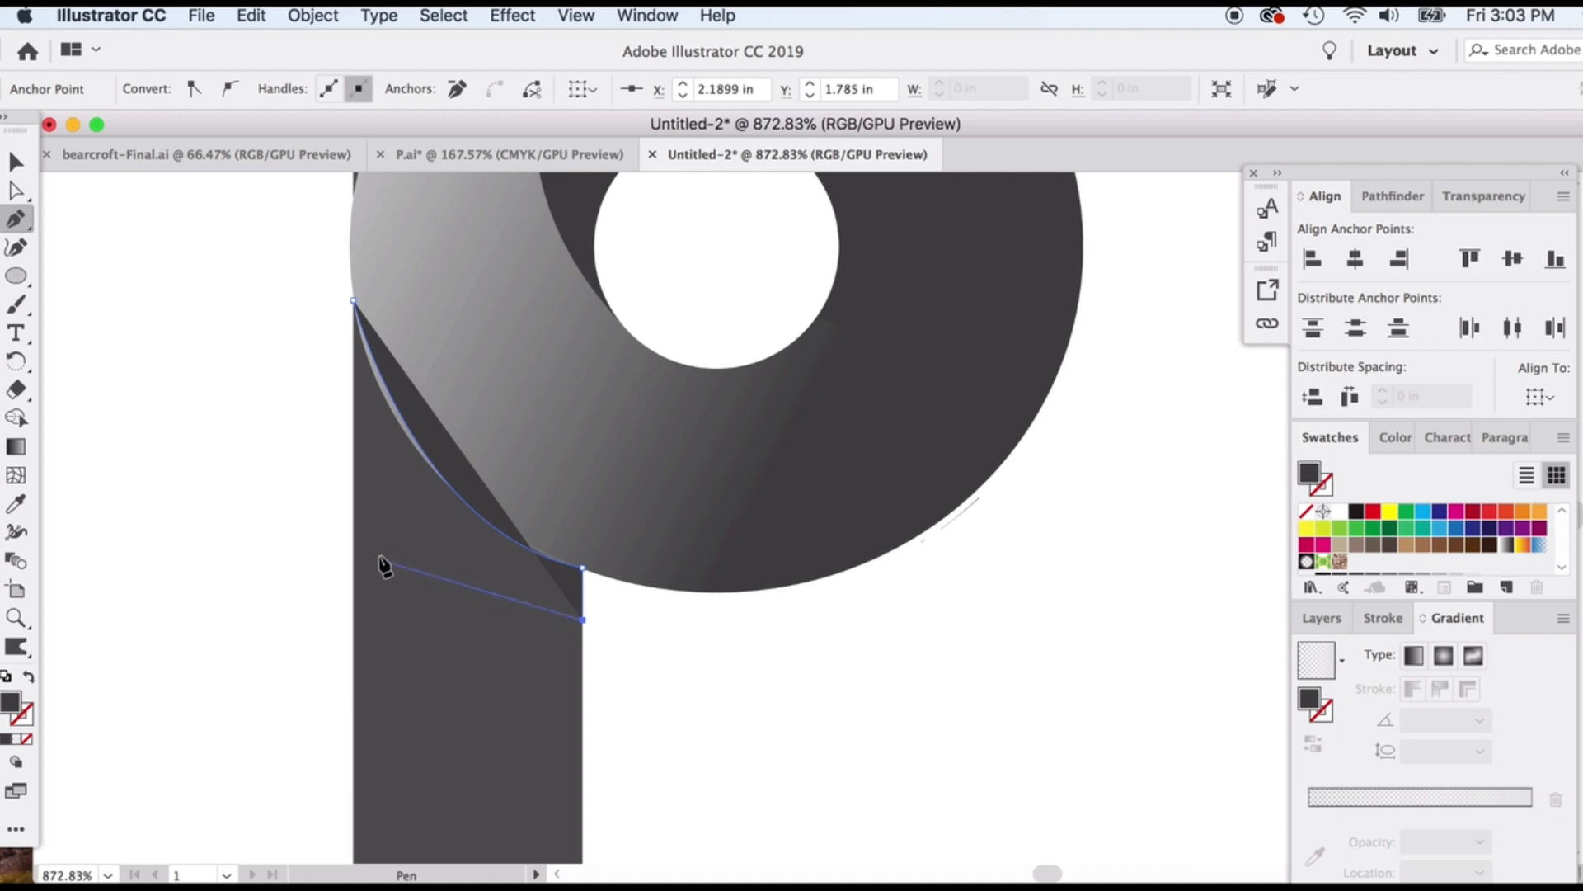
left_click_drag(358, 435, 292, 295)
left_click(358, 436)
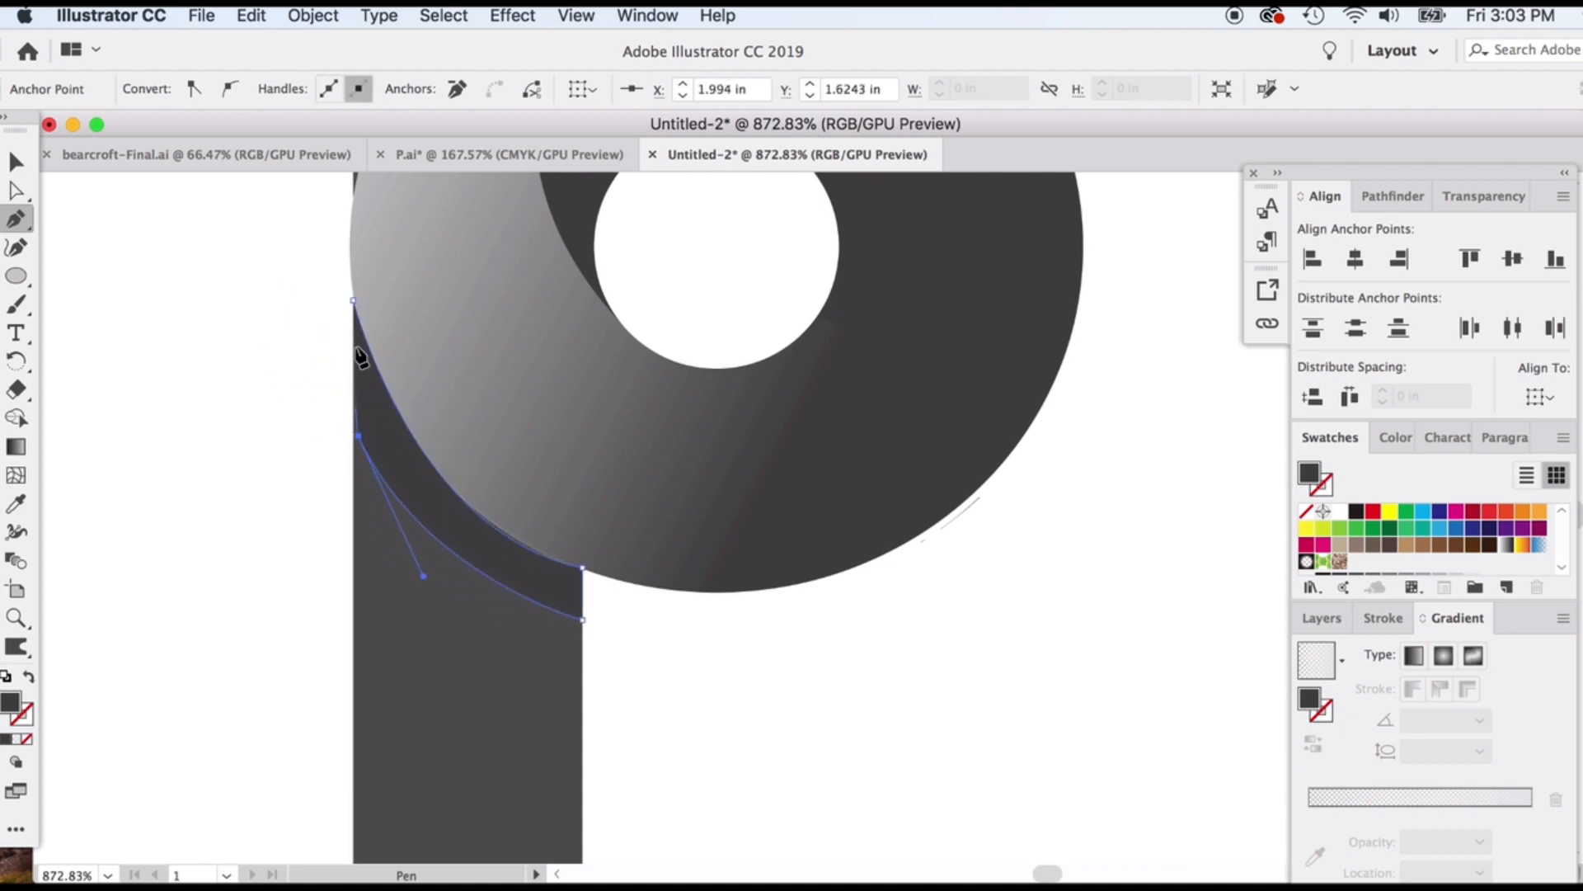
left_click(354, 300)
- Adjust the shadow band's anchor points and curve handles to fit the ring's edge and the stem's sides
key("a")
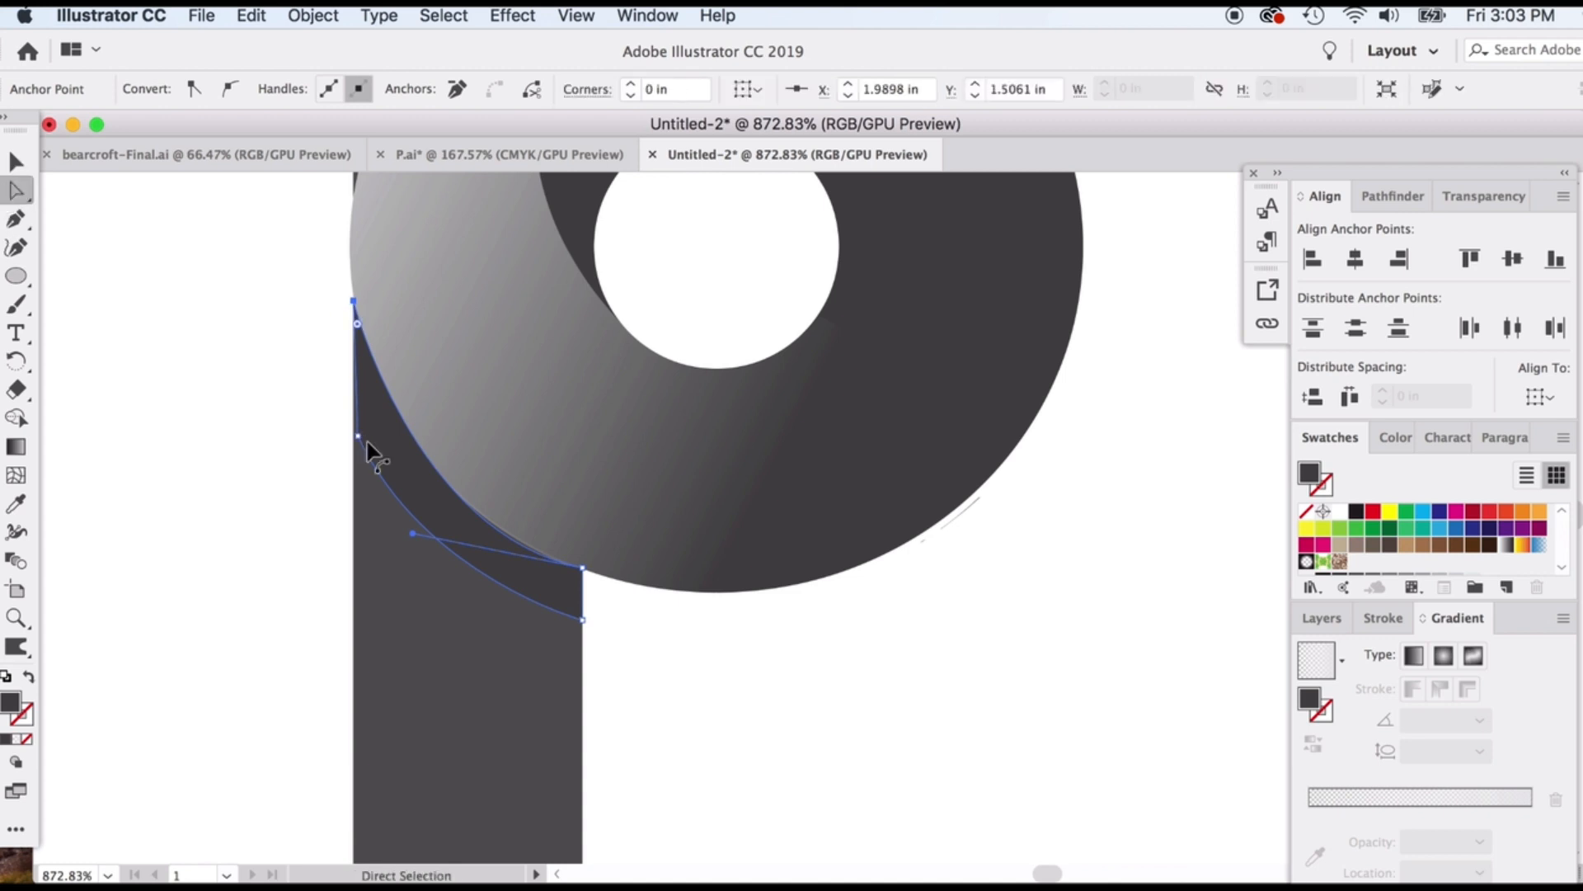
left_click_drag(358, 436, 355, 414)
left_click(582, 568)
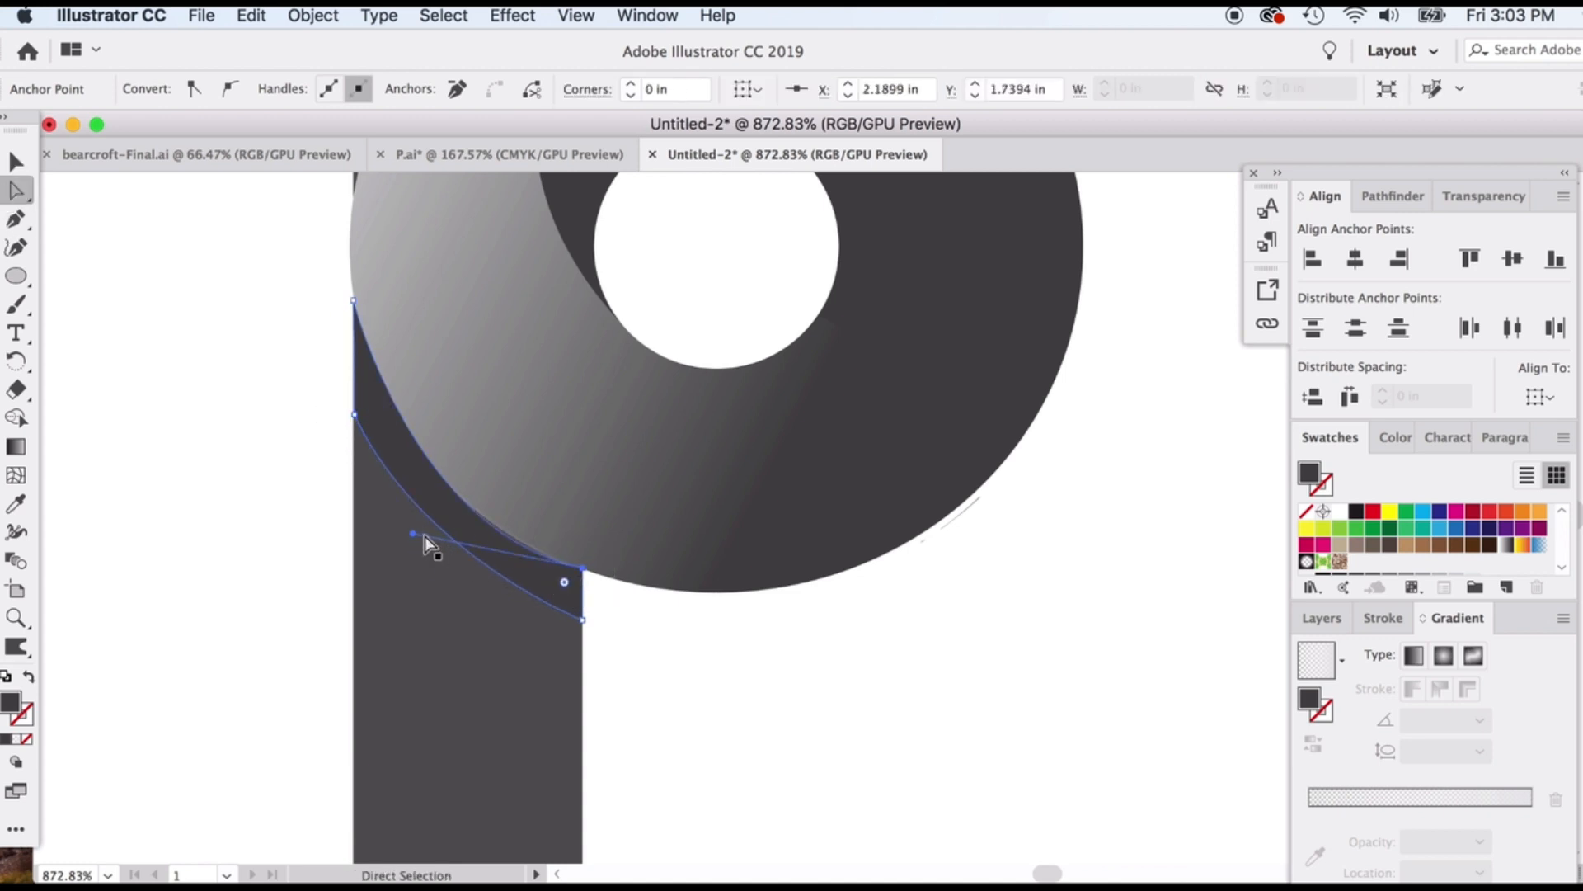
left_click_drag(414, 534, 415, 522)
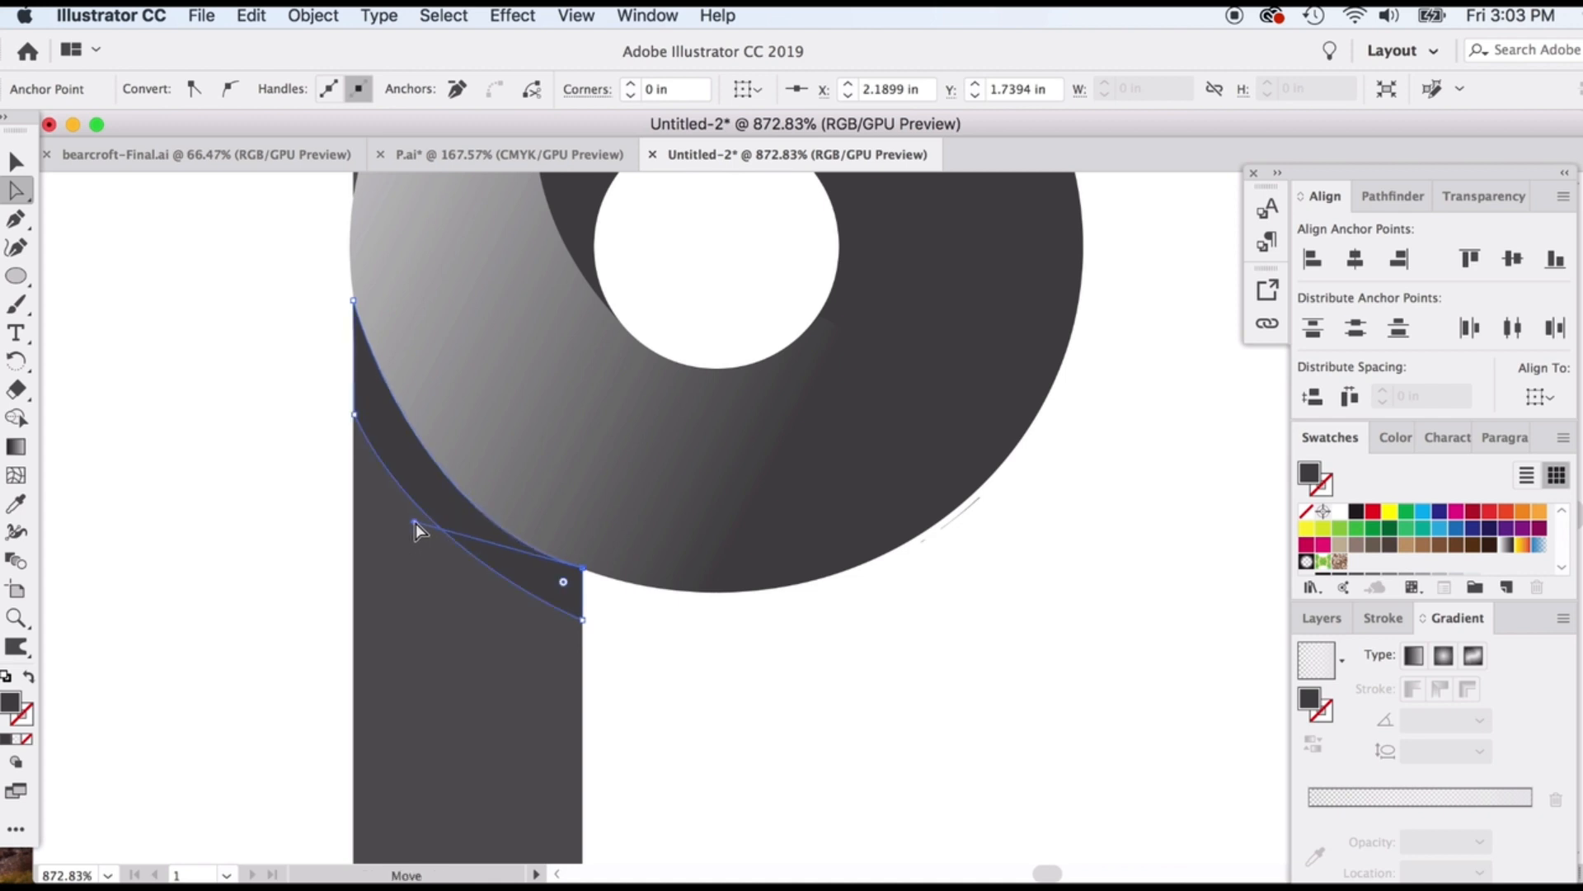
left_click(582, 625)
left_click_drag(420, 554, 407, 585)
left_click(262, 384)
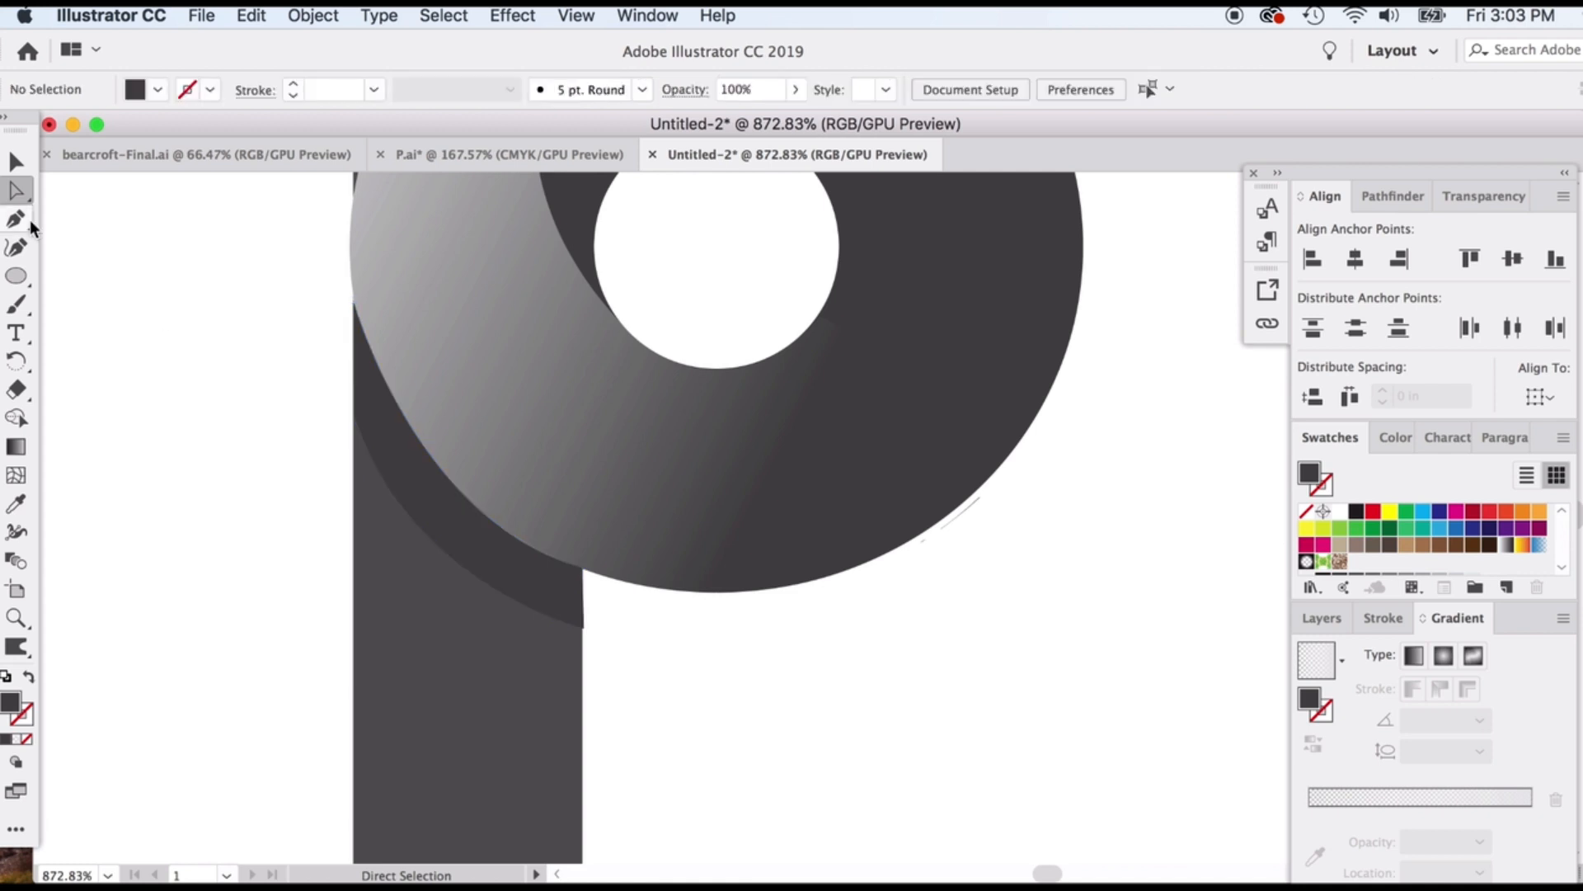
- Select the shadow band and give it the stem's grey fill using the Eyedropper
left_click(17, 160)
scroll(251, 404, "down", 5)
scroll(264, 467, "up", 3)
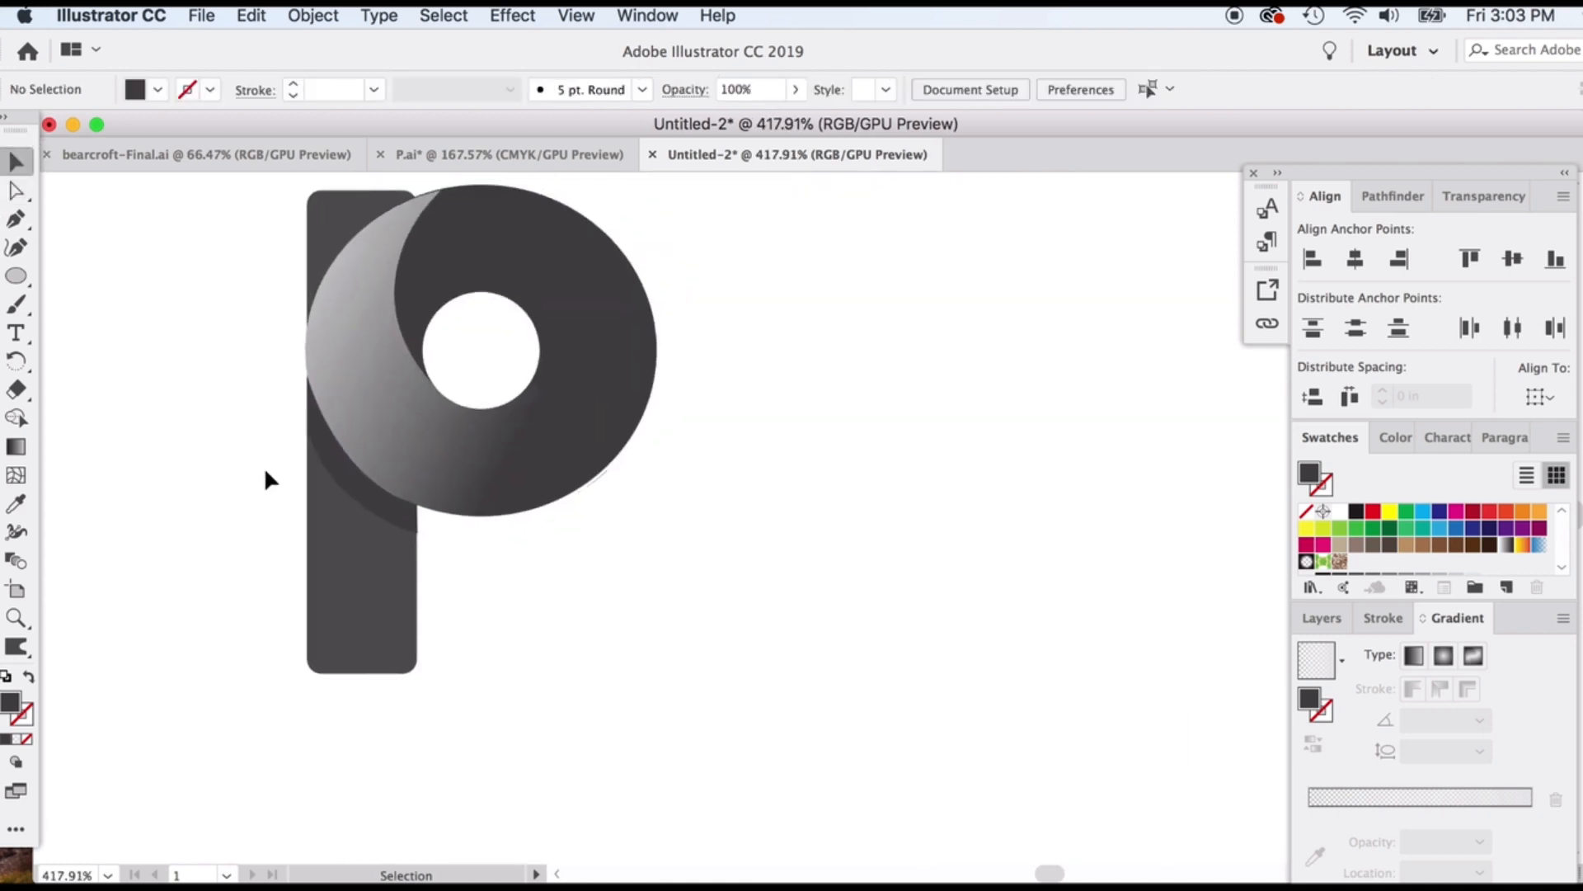
left_click(374, 560)
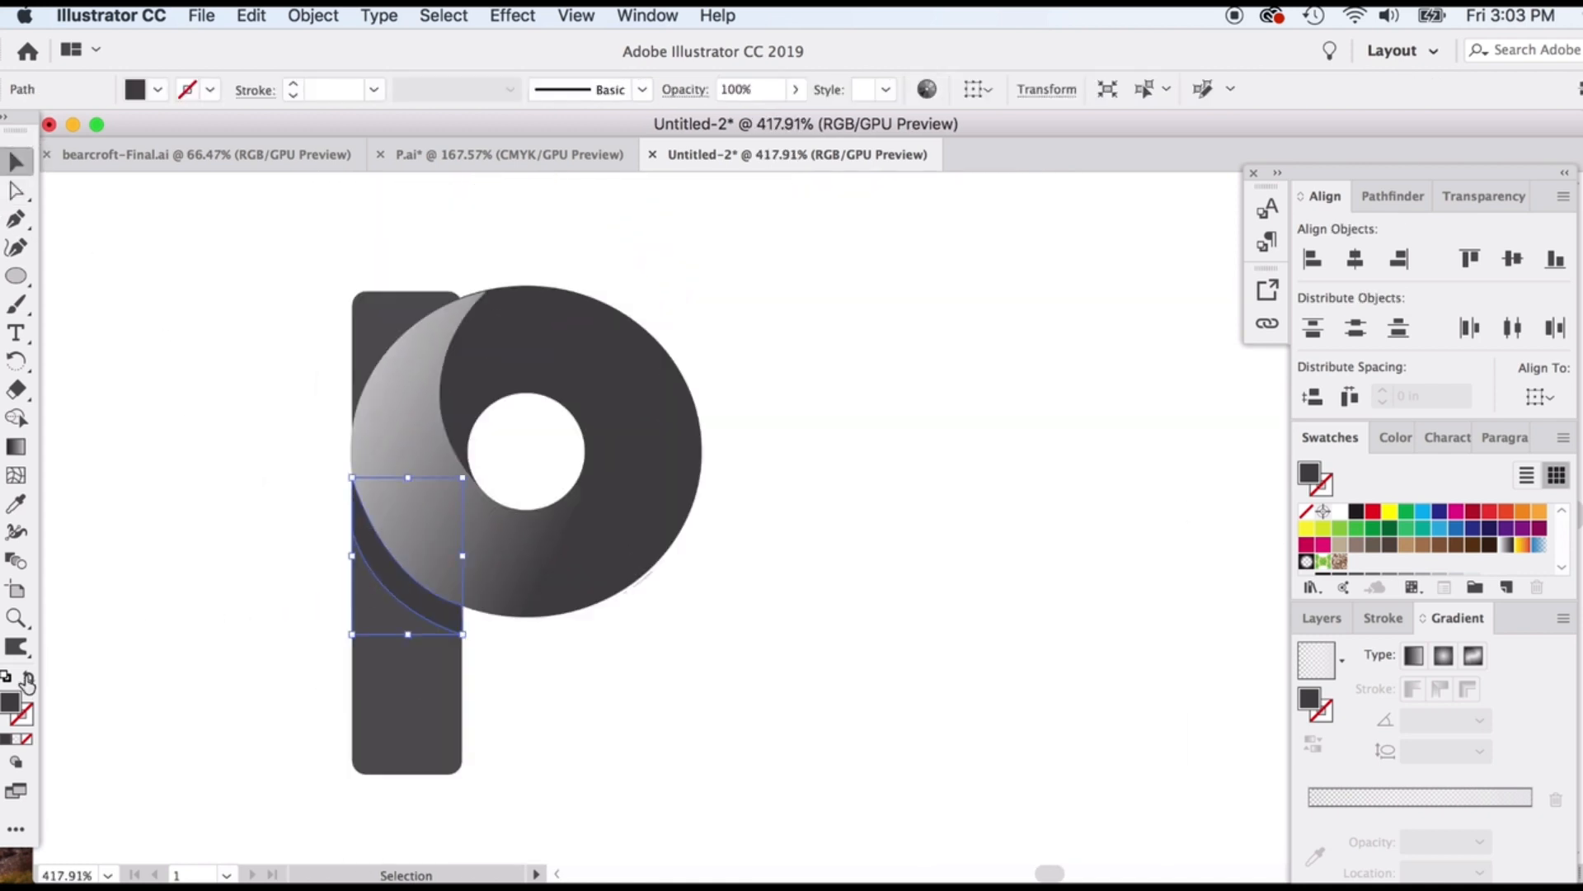
double_click(12, 701)
left_click(1347, 412)
left_click(16, 504)
left_click(412, 711)
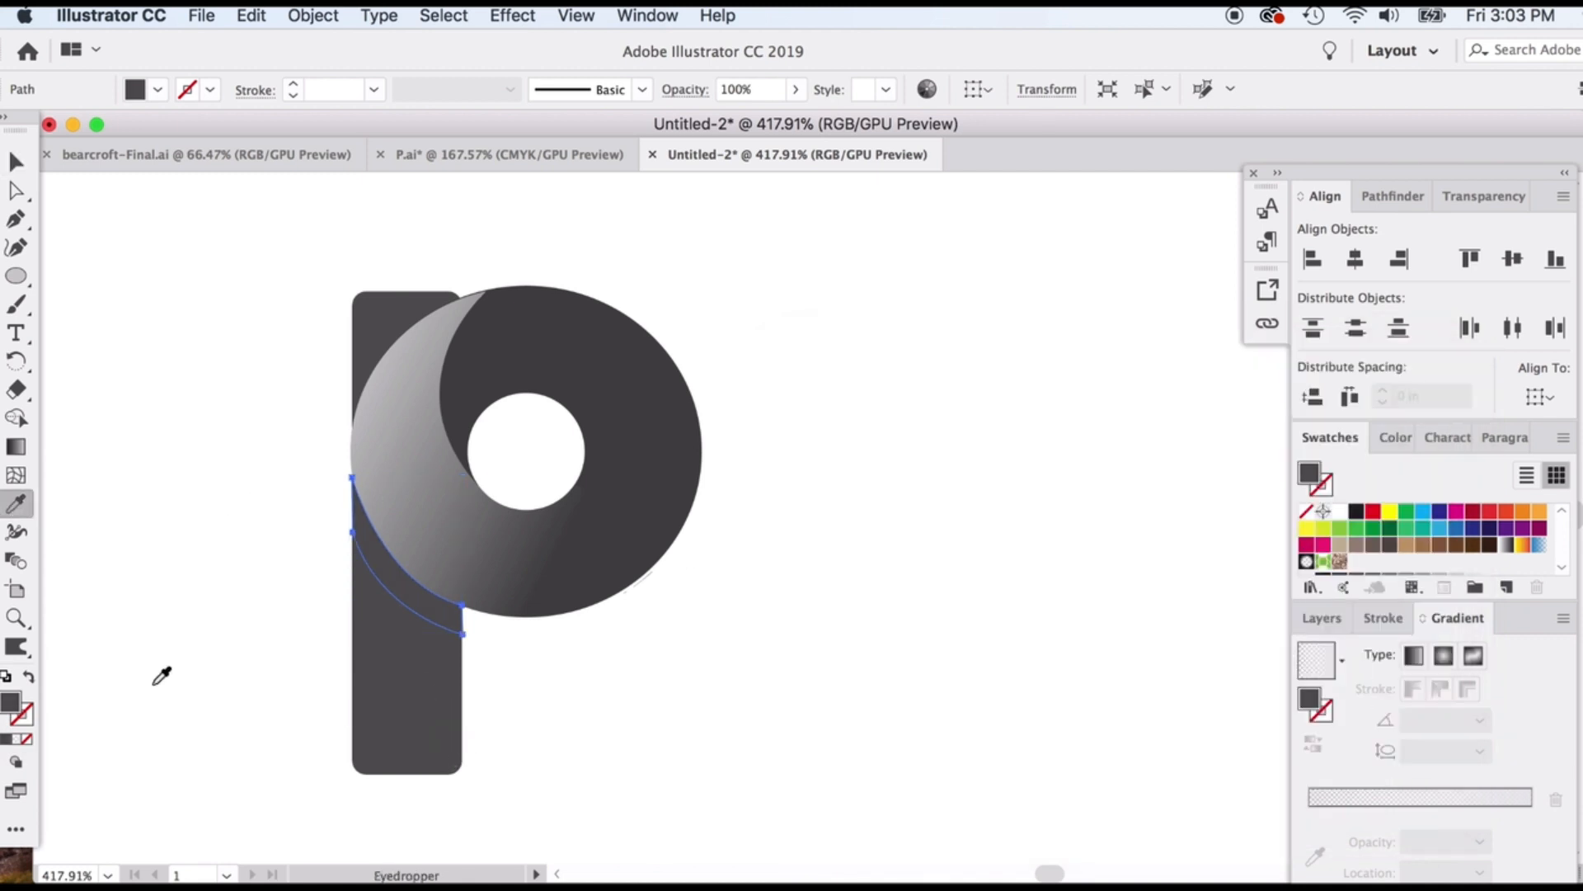
- Darken the shadow band's fill colour to 444444
double_click(12, 705)
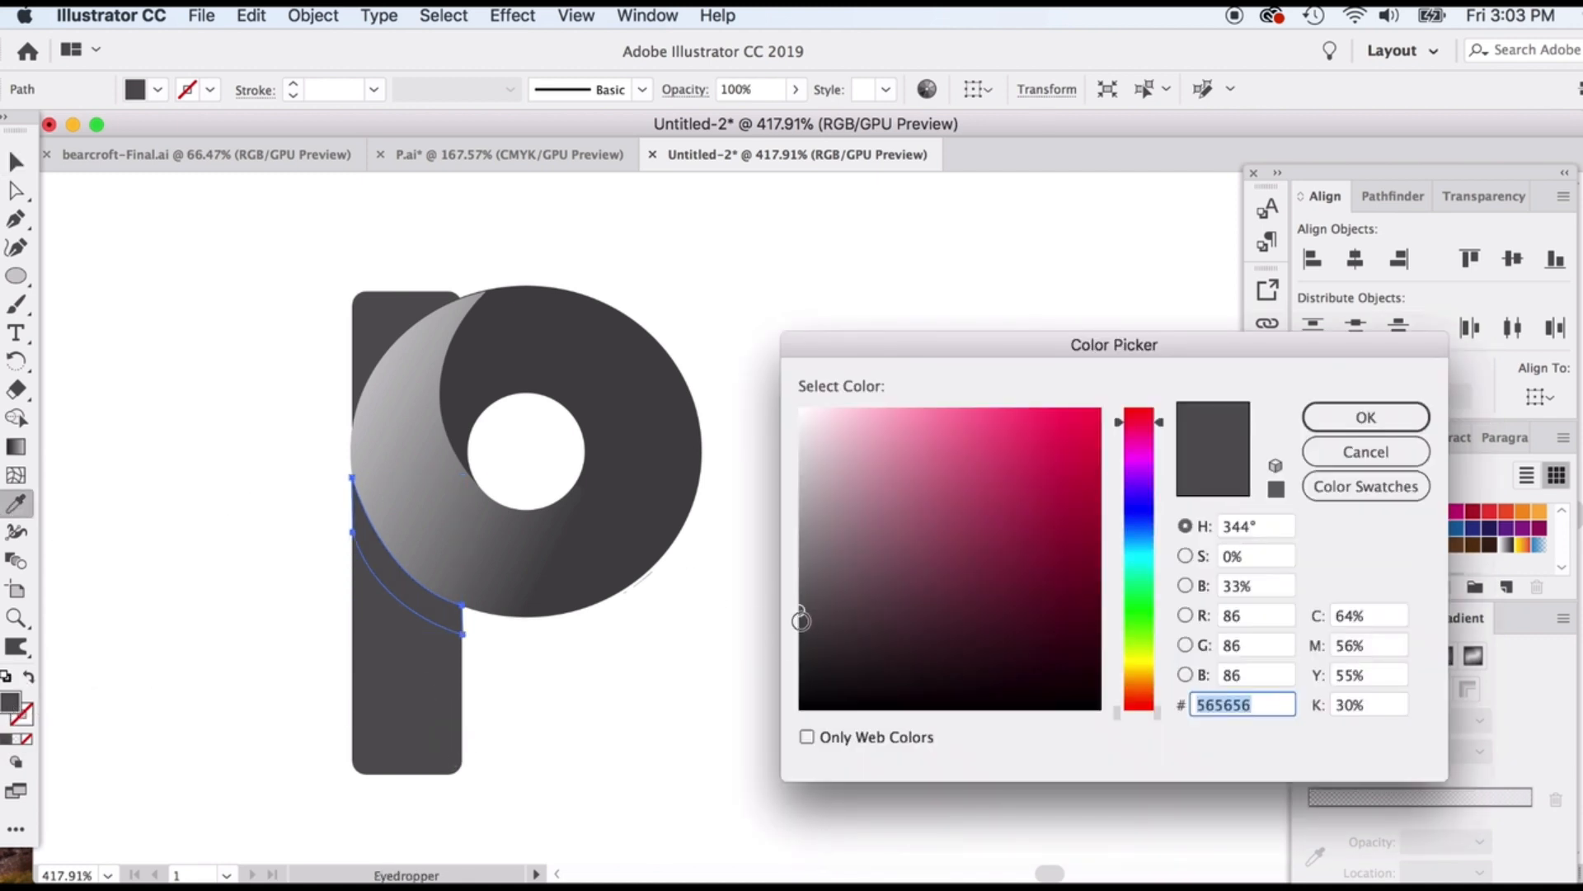
left_click_drag(801, 620, 800, 630)
left_click(1311, 425)
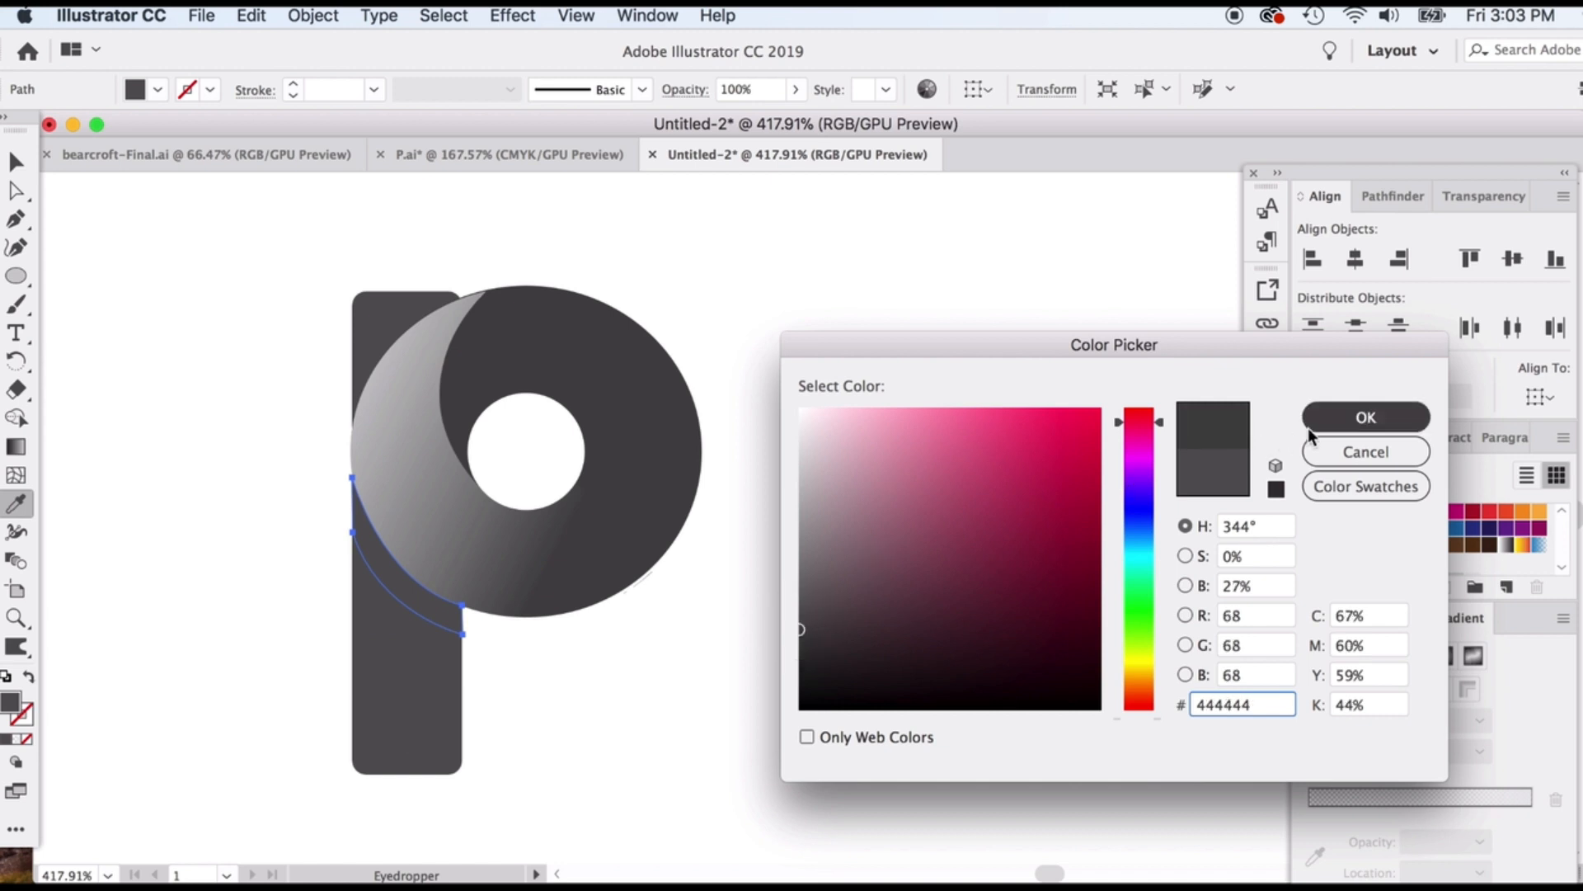
- Set the shadow band's fill colour to 4F4F4F and clear the selection
double_click(14, 709)
left_click(798, 617)
left_click(1366, 416)
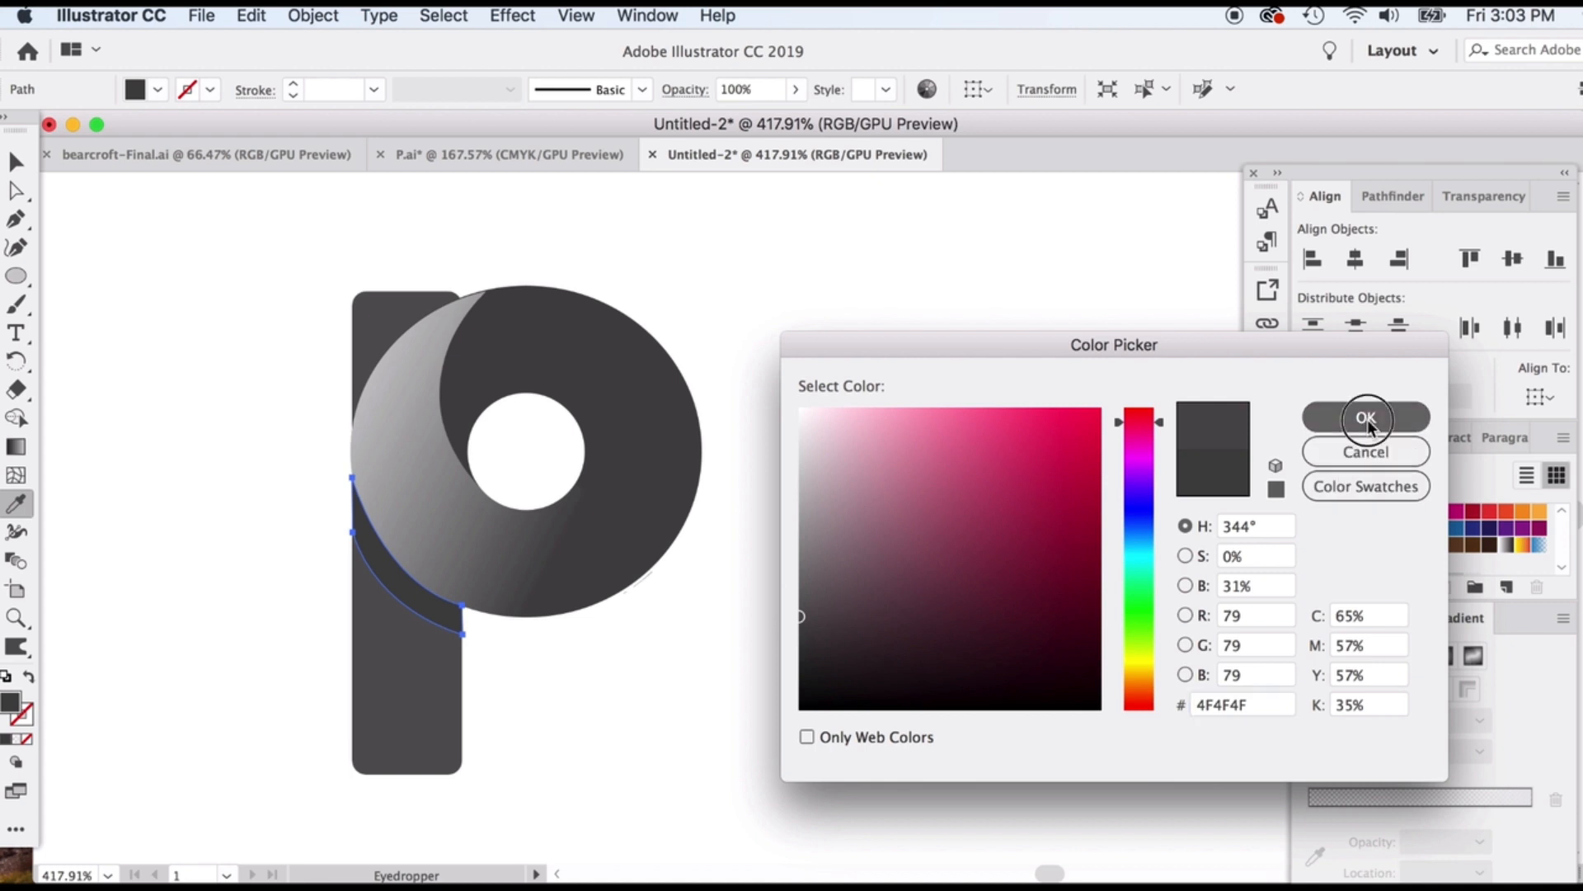
left_click(16, 161)
left_click(304, 481)
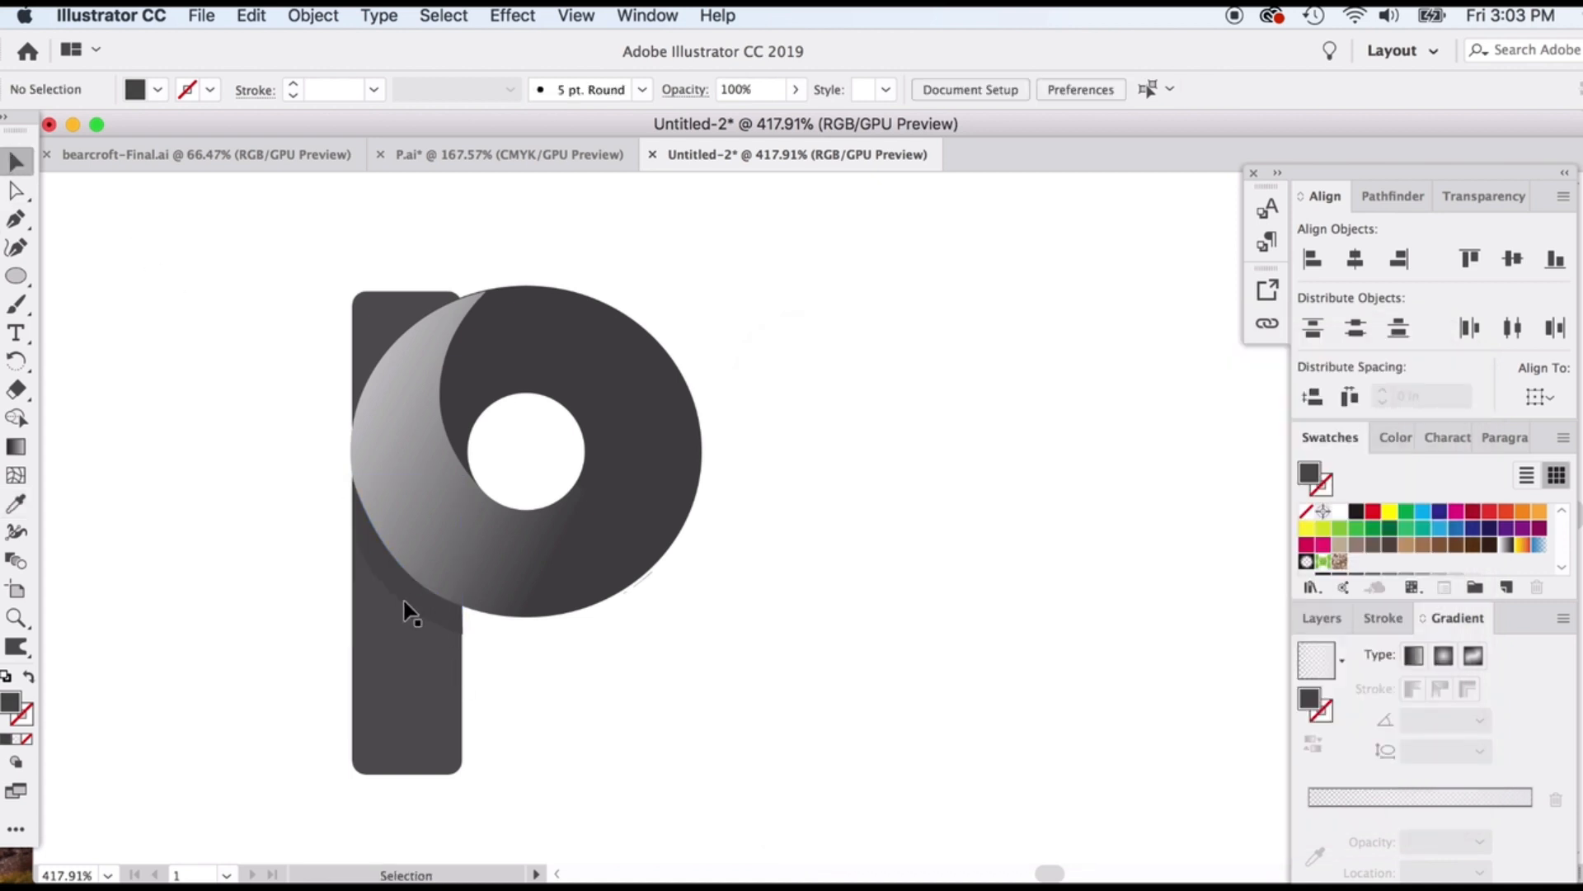
- Narrow the shadow band by raising its two lower anchor points toward the ring and reshaping its lower curve
scroll(389, 654, "up", 5)
left_click(500, 606)
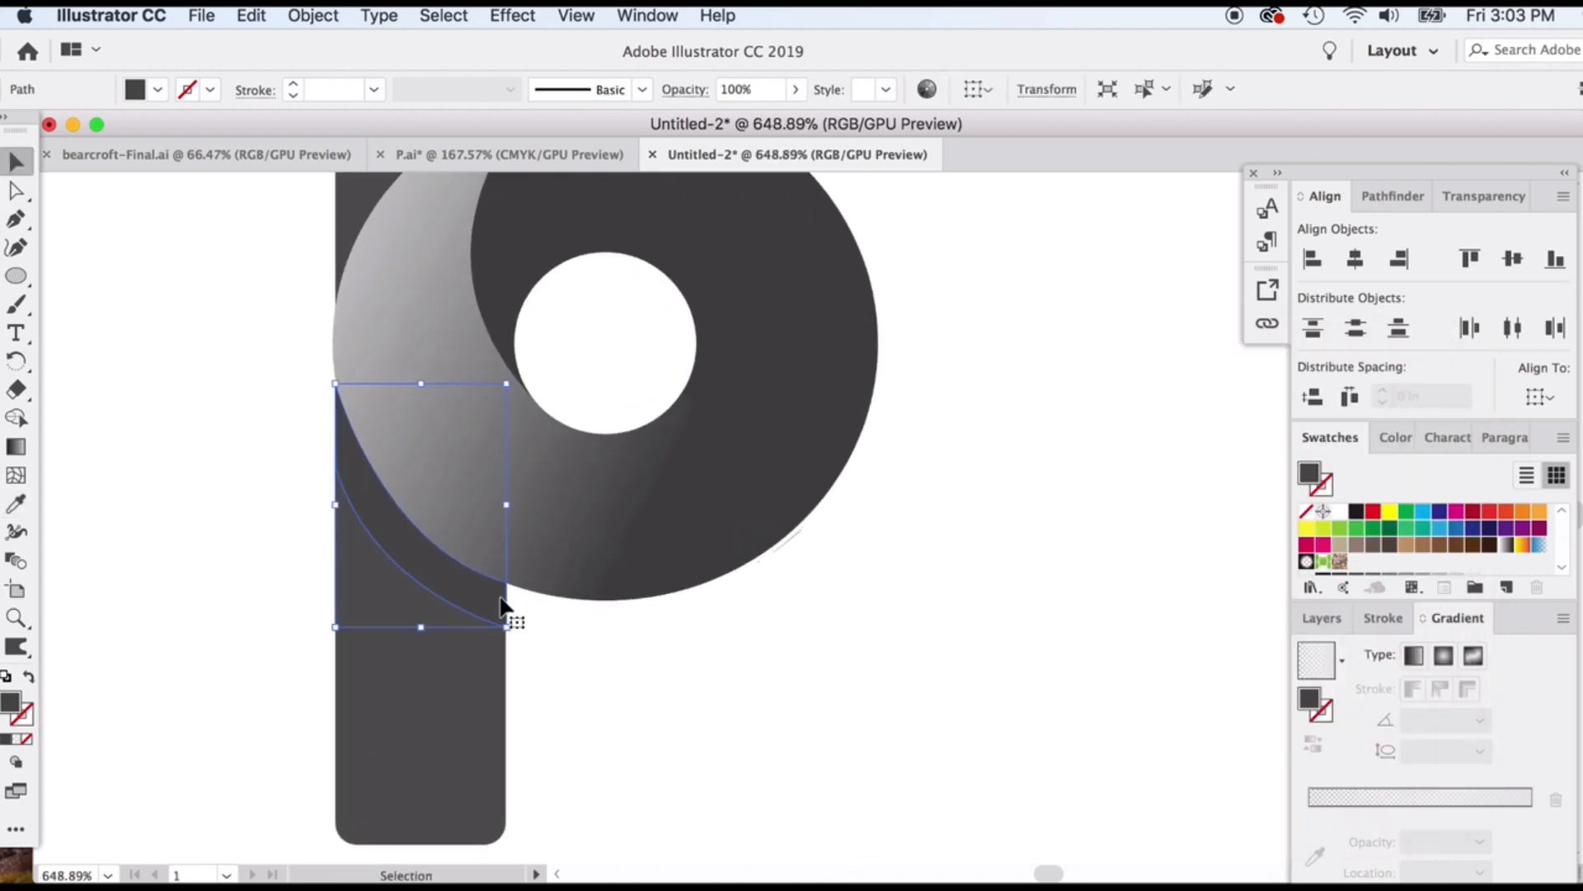
left_click(16, 191)
scroll(527, 659, "up", 4)
left_click(493, 607)
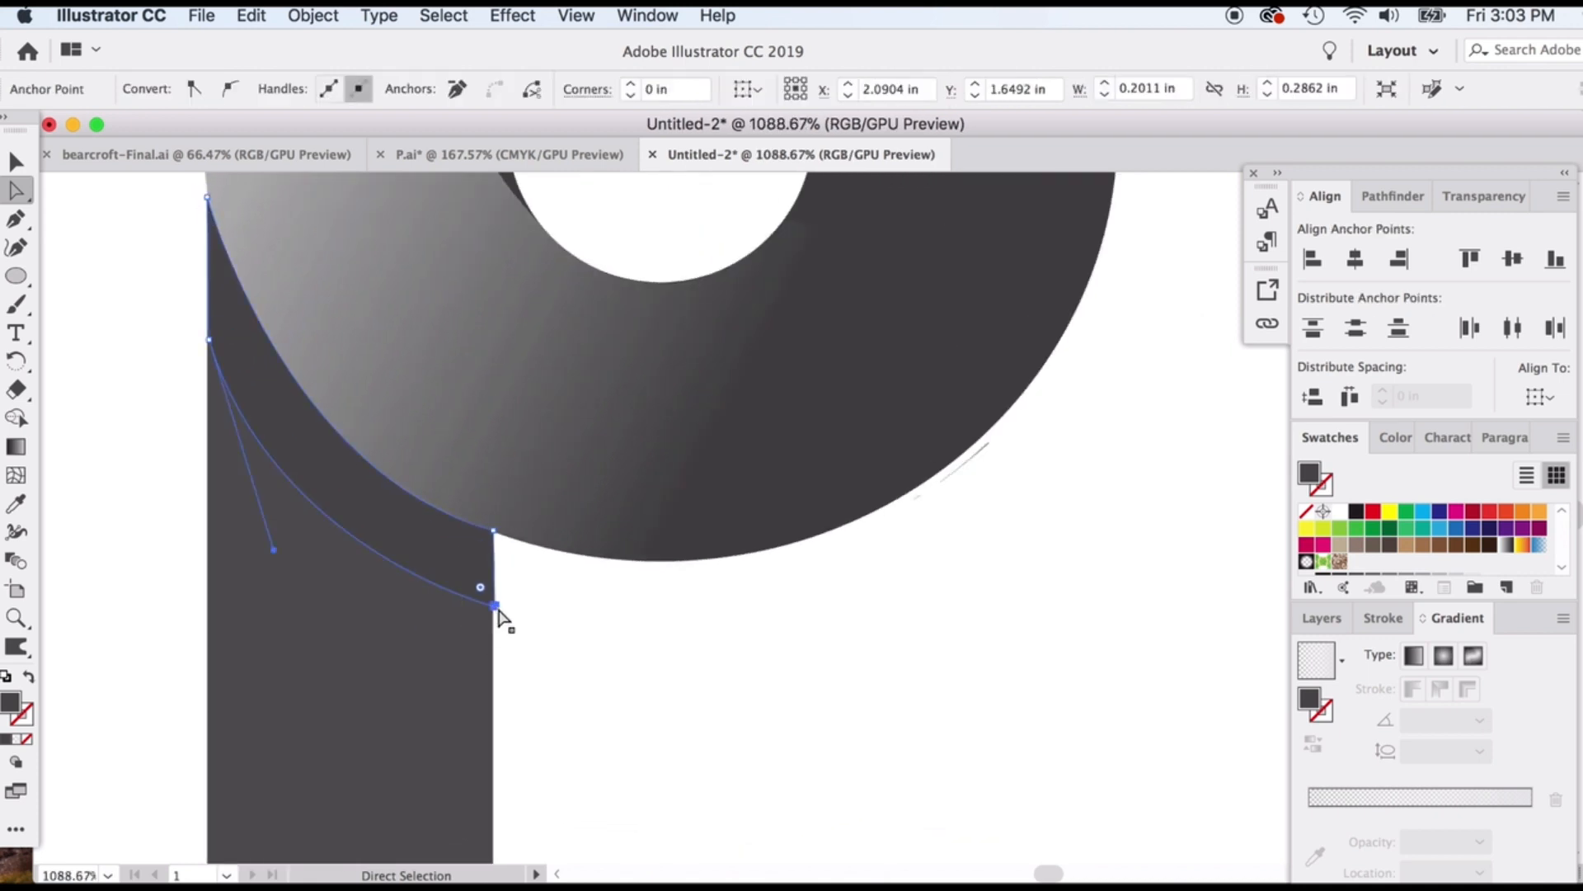
left_click_drag(493, 607, 492, 584)
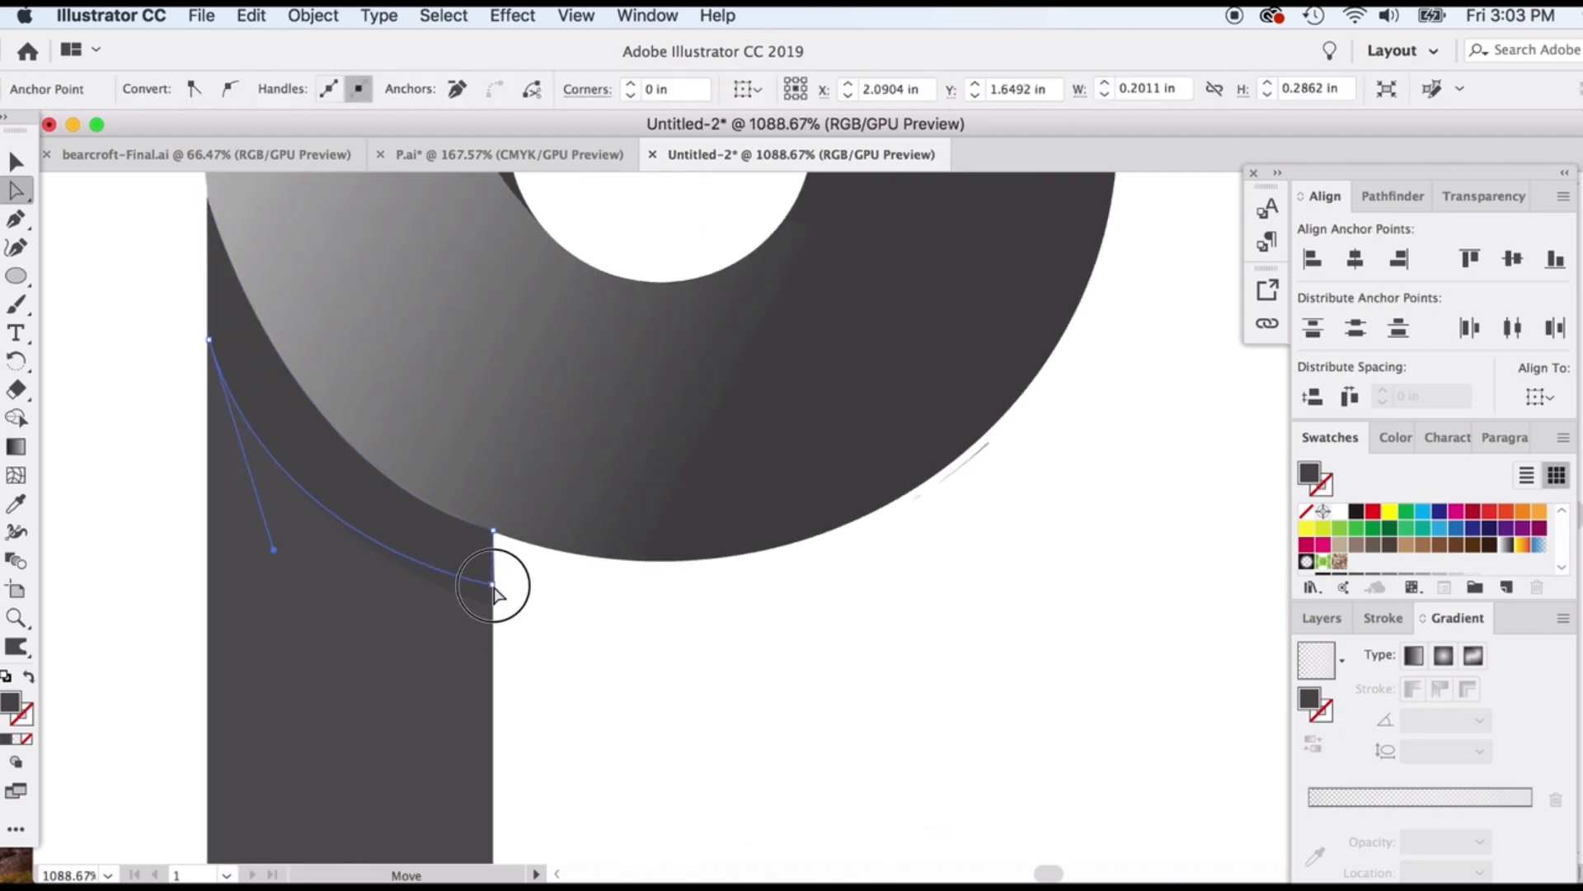
left_click_drag(209, 340, 209, 317)
left_click_drag(493, 585, 490, 571)
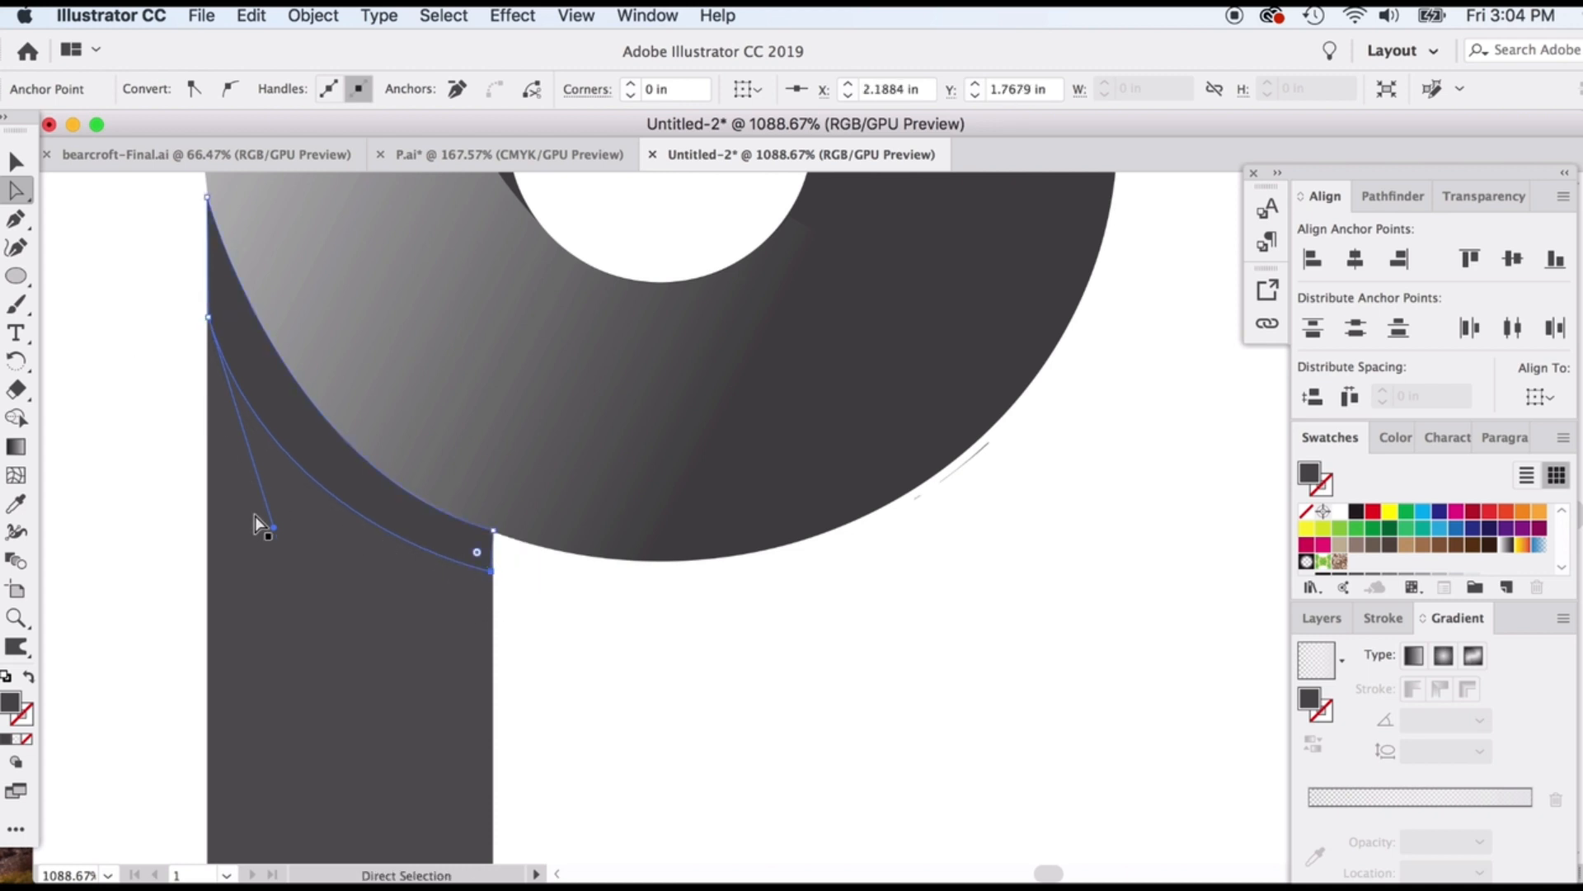
left_click_drag(273, 529, 279, 547)
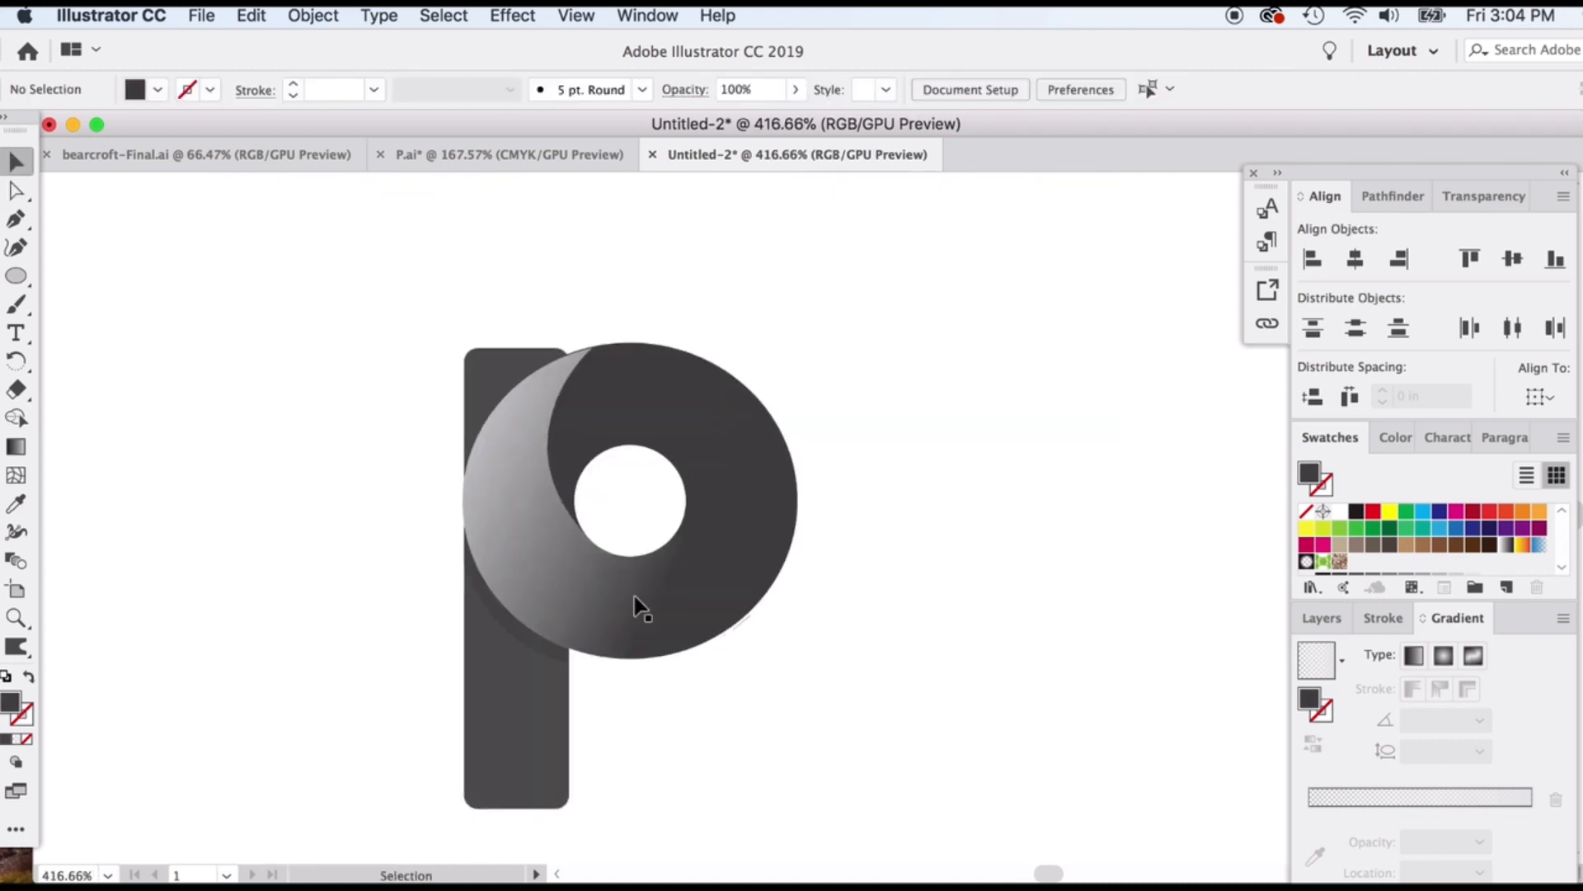
- Add the point text "Parsons" beside the foot of the P, below the bowl
scroll(636, 606, "down", 2)
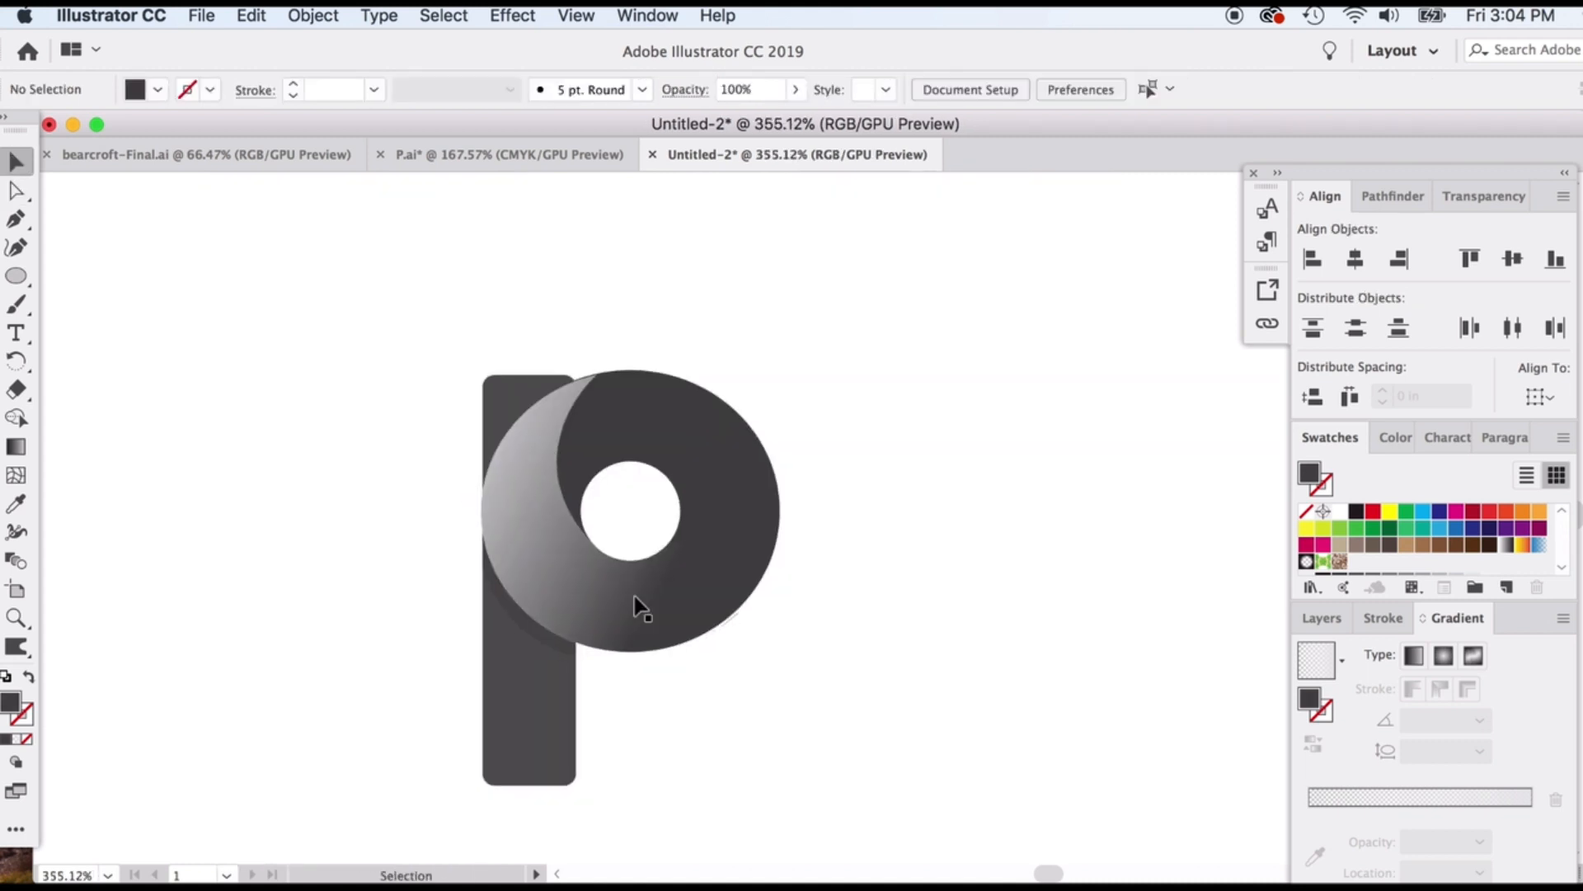
scroll(636, 606, "right", 5)
left_click(18, 332)
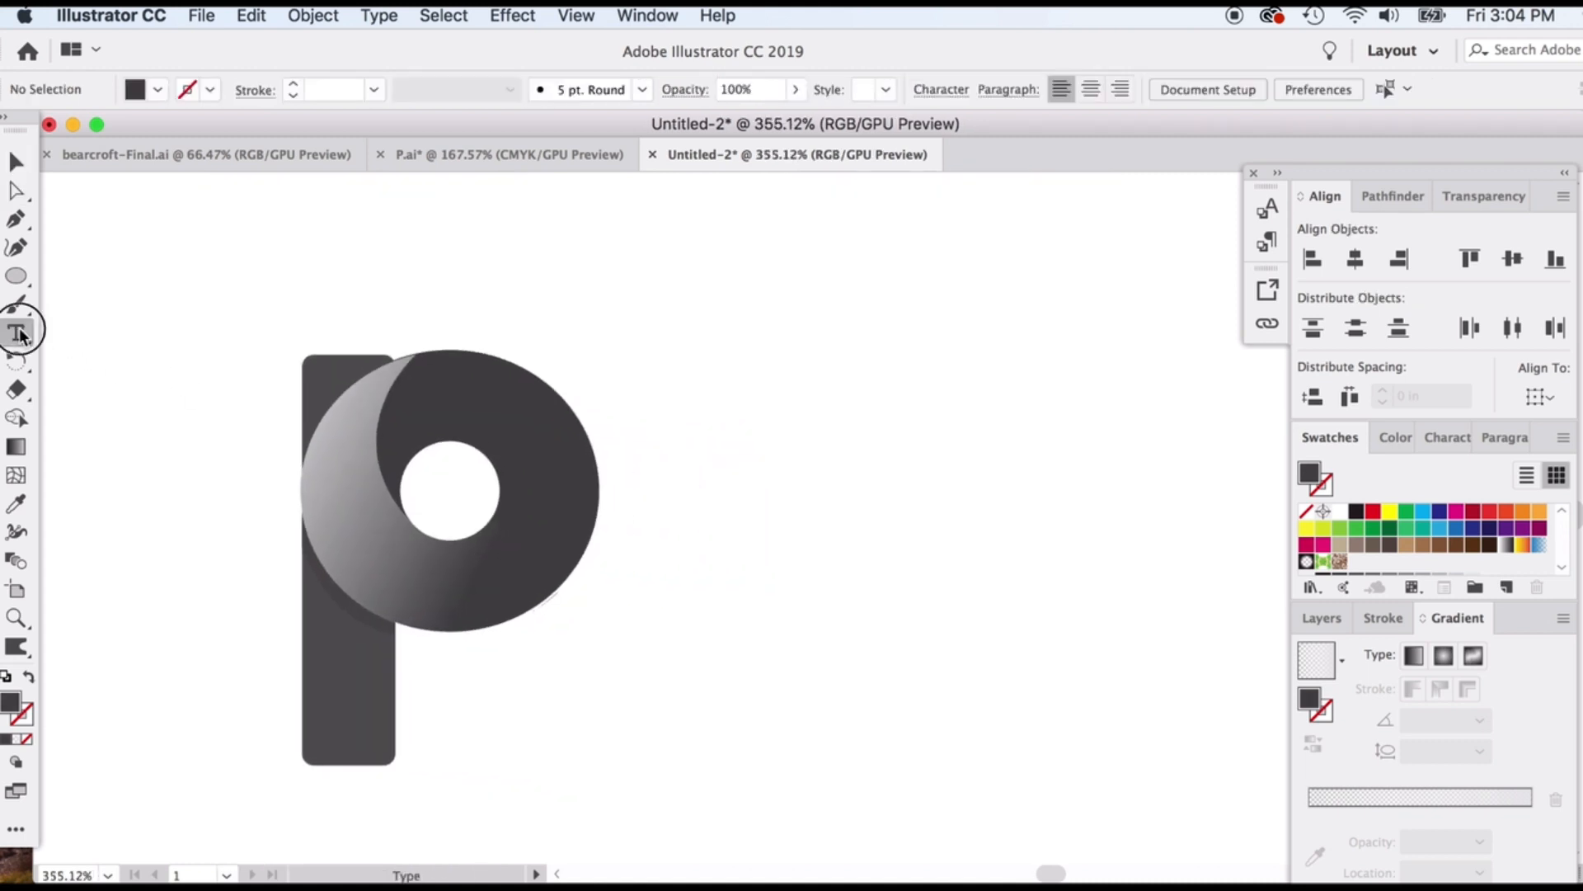
left_click(565, 742)
type("P")
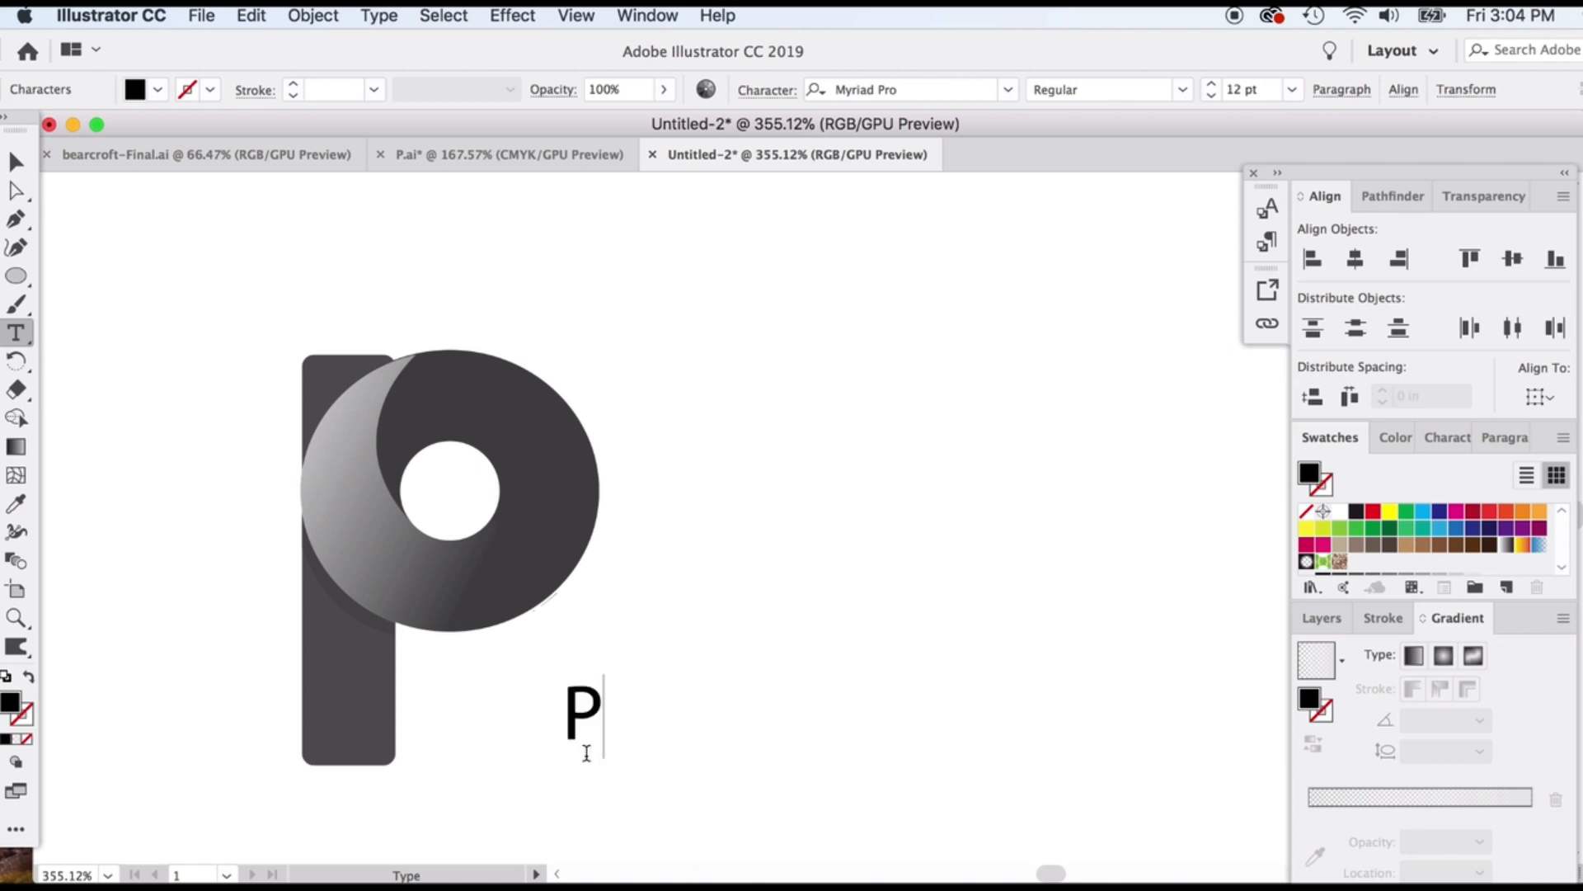
type("arsons")
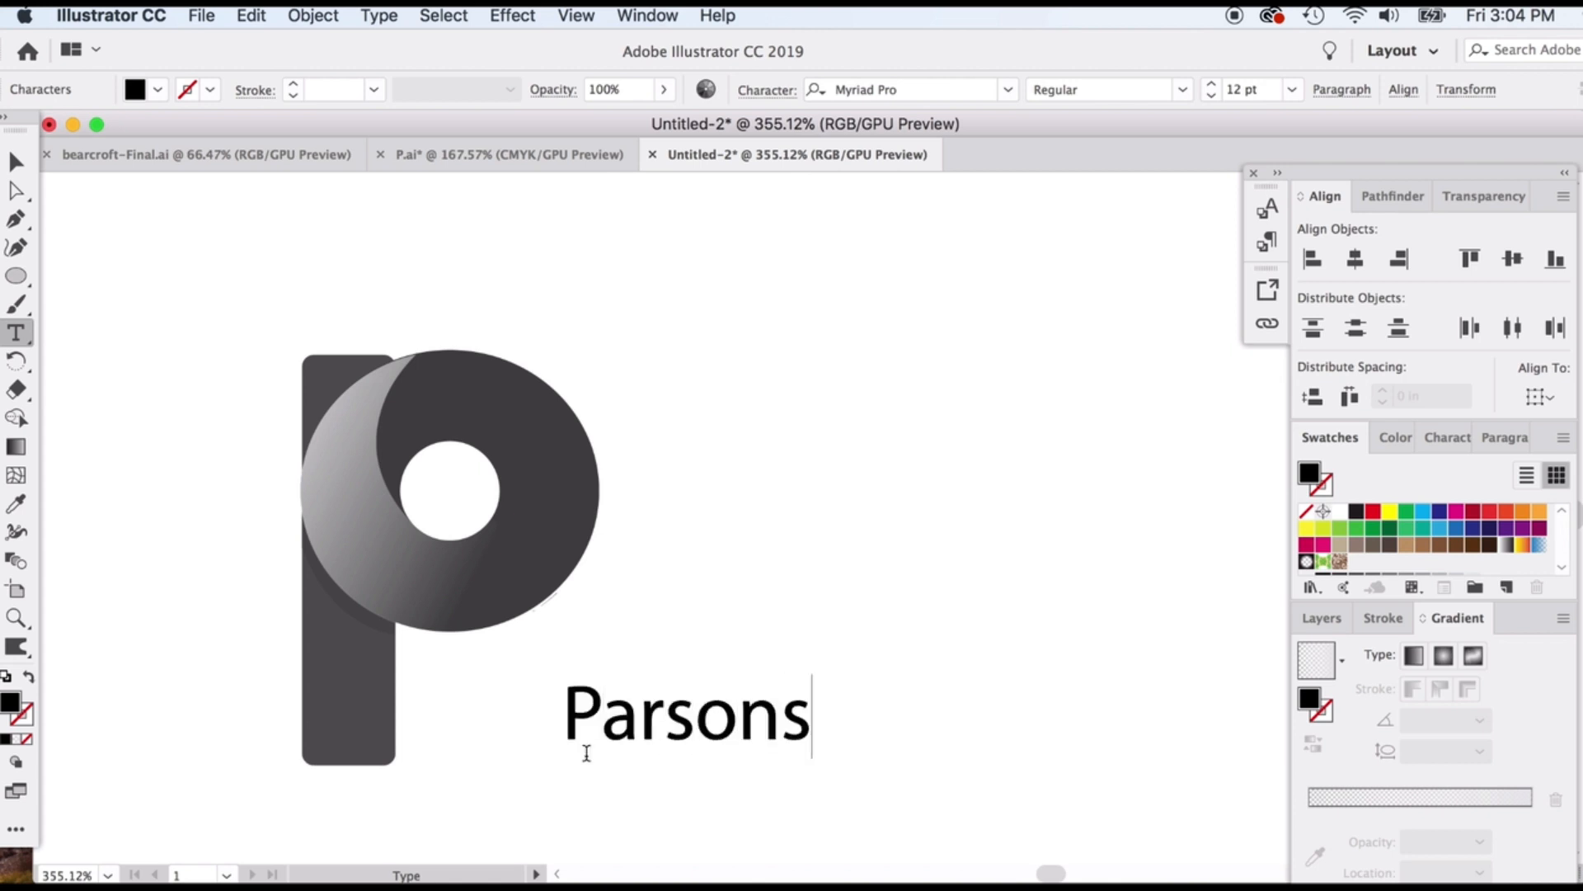
- Delete the final "s" so the text reads "Parson"
left_click(7, 164)
left_click(807, 691)
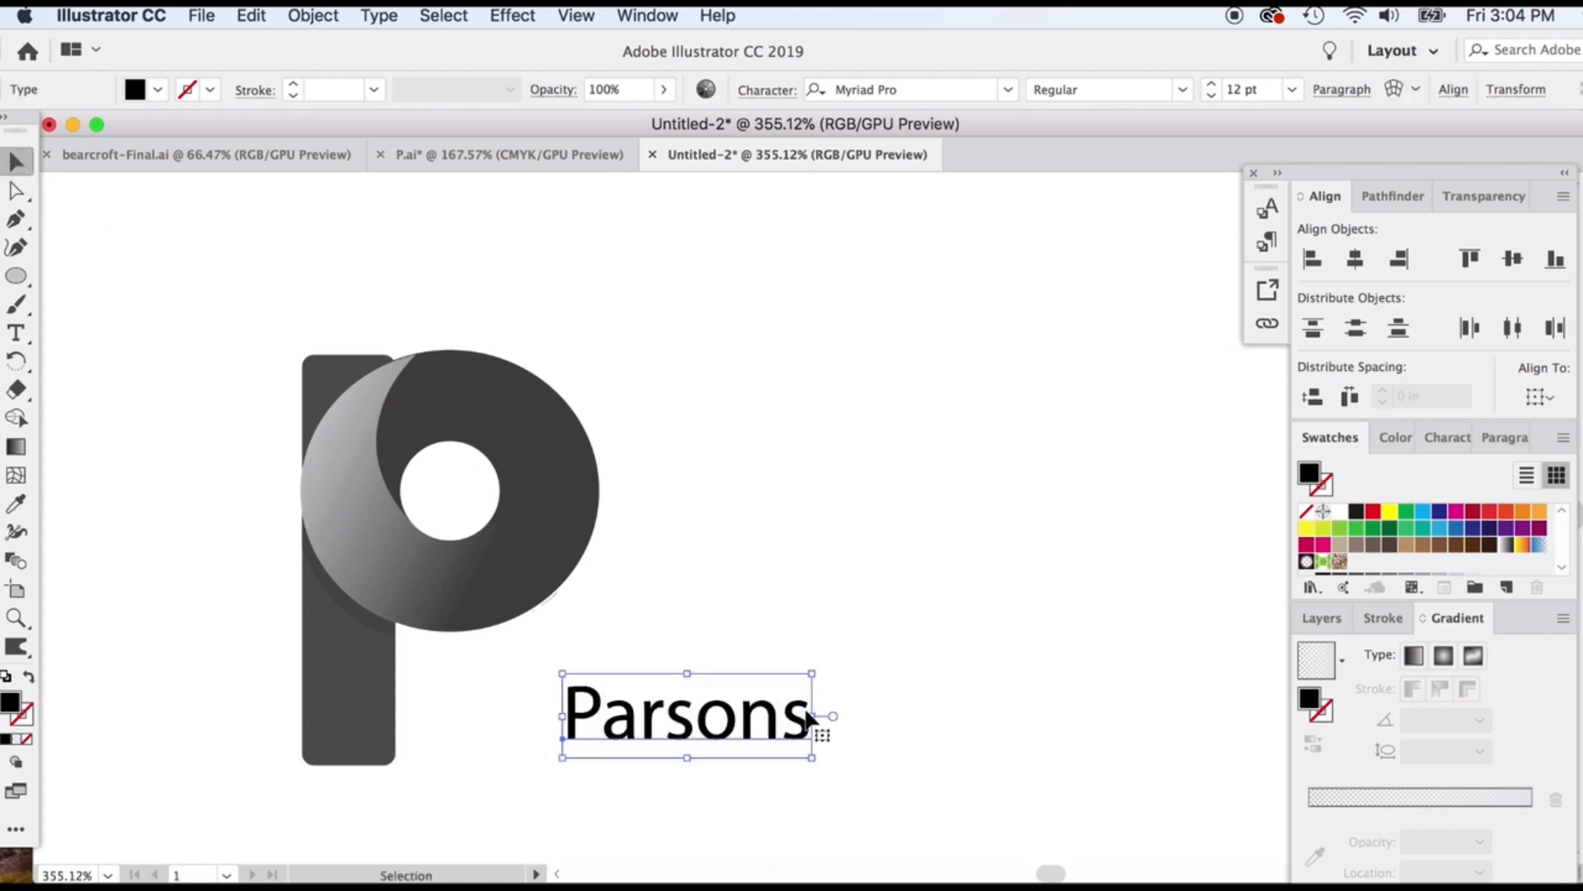
double_click(807, 717)
key("shift+Left")
key("BackSpace")
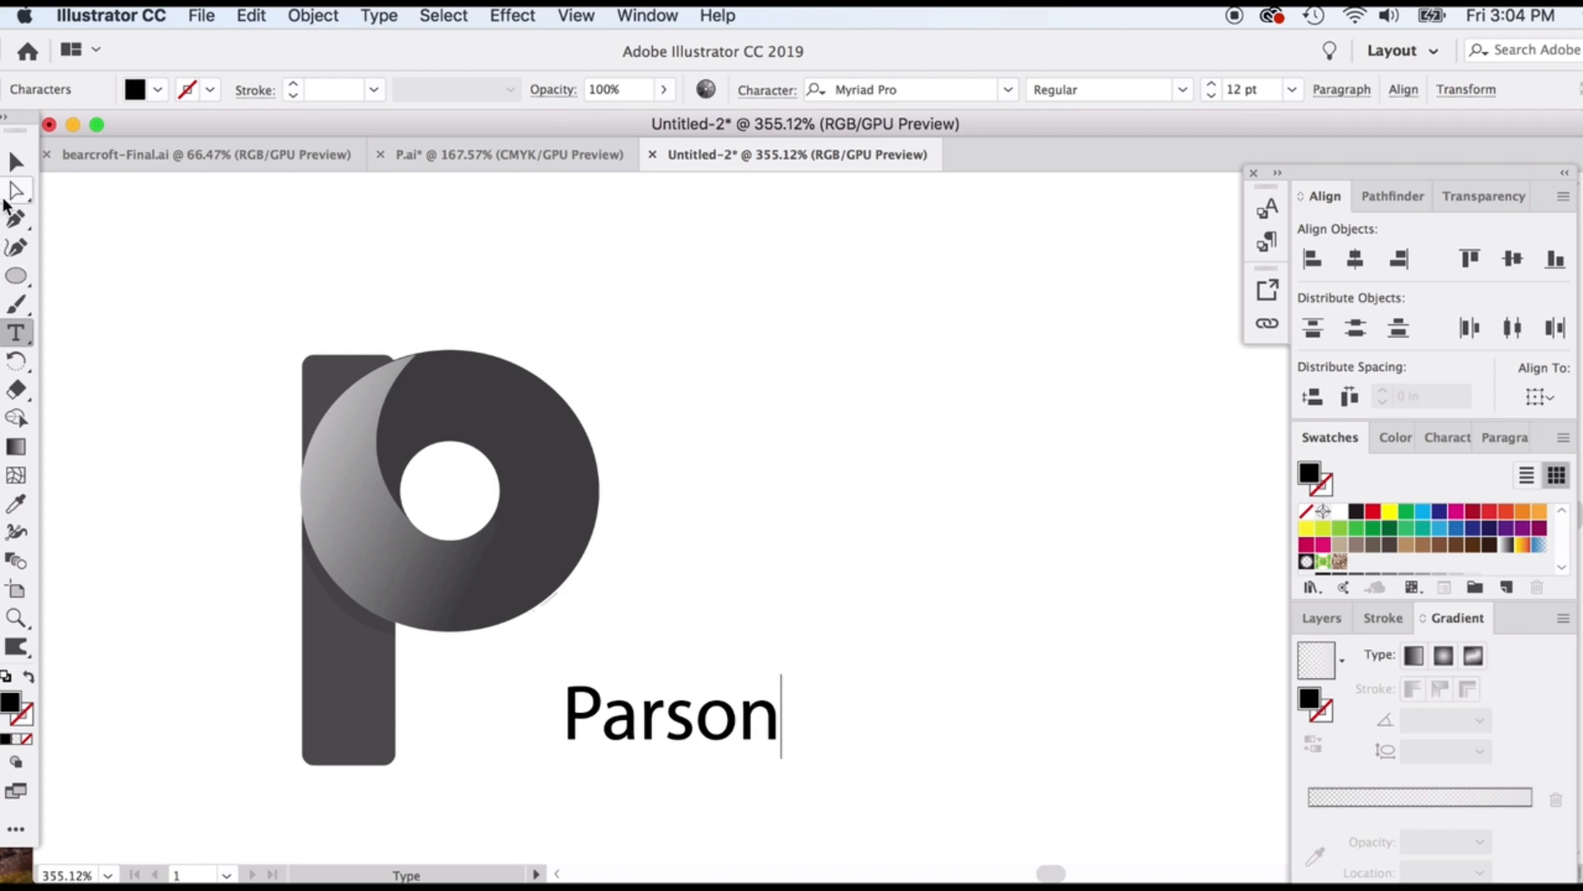
left_click(16, 160)
- Enlarge the "Parson" text and place it beside the stem just below the bowl, with nothing left selected
left_click(725, 725)
left_click_drag(725, 725, 725, 690)
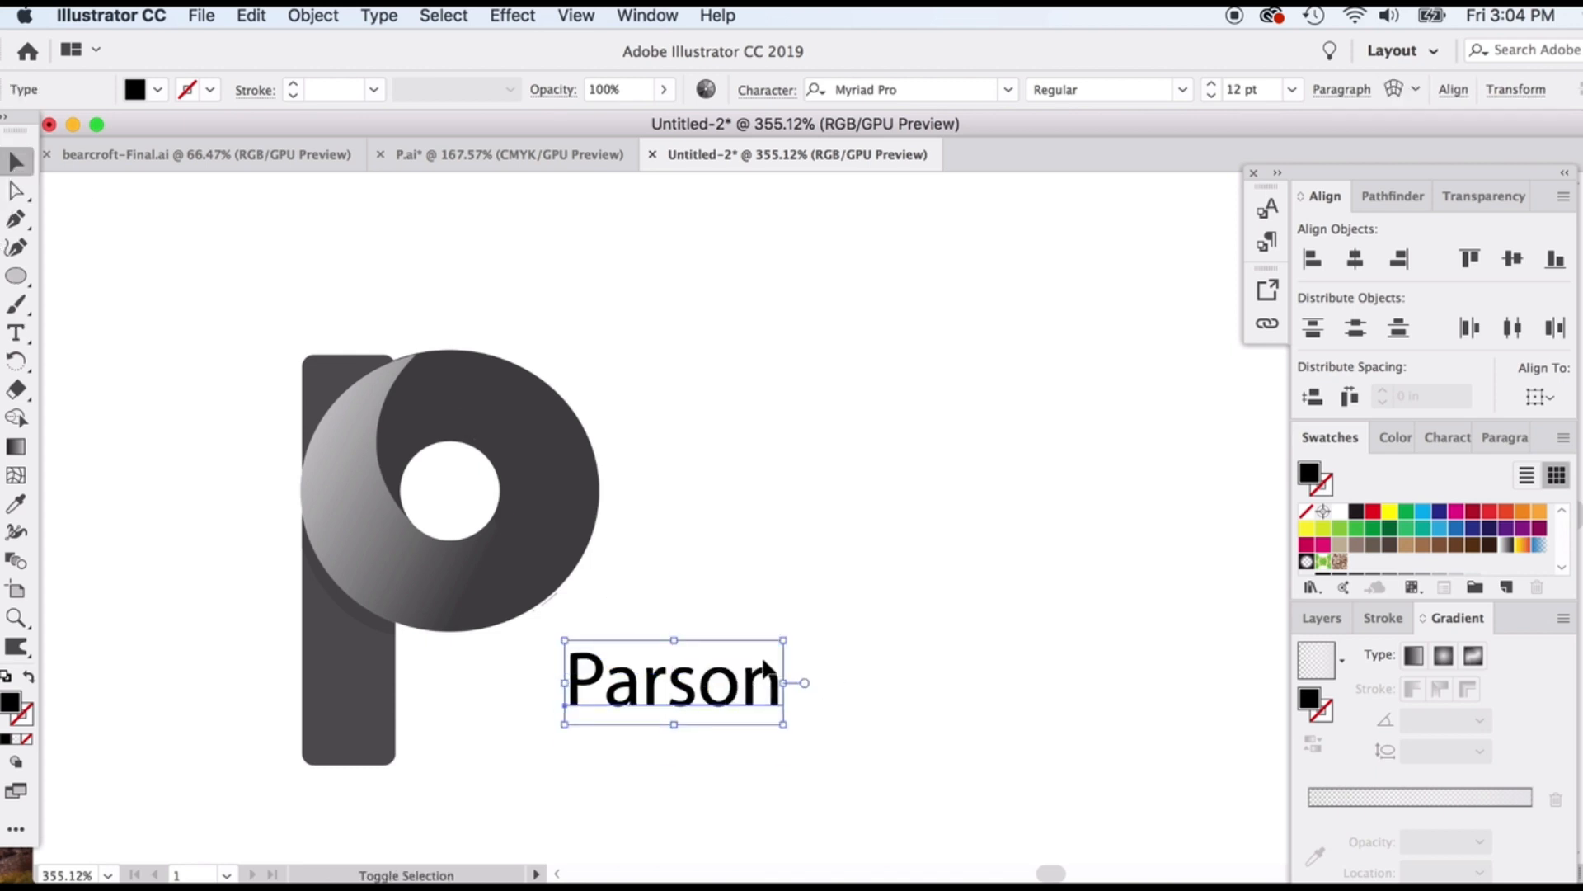
left_click_drag(784, 640, 1010, 548)
left_click_drag(913, 682, 841, 753)
left_click(914, 575)
scroll(858, 600, "down", 5)
scroll(800, 635, "down", 2)
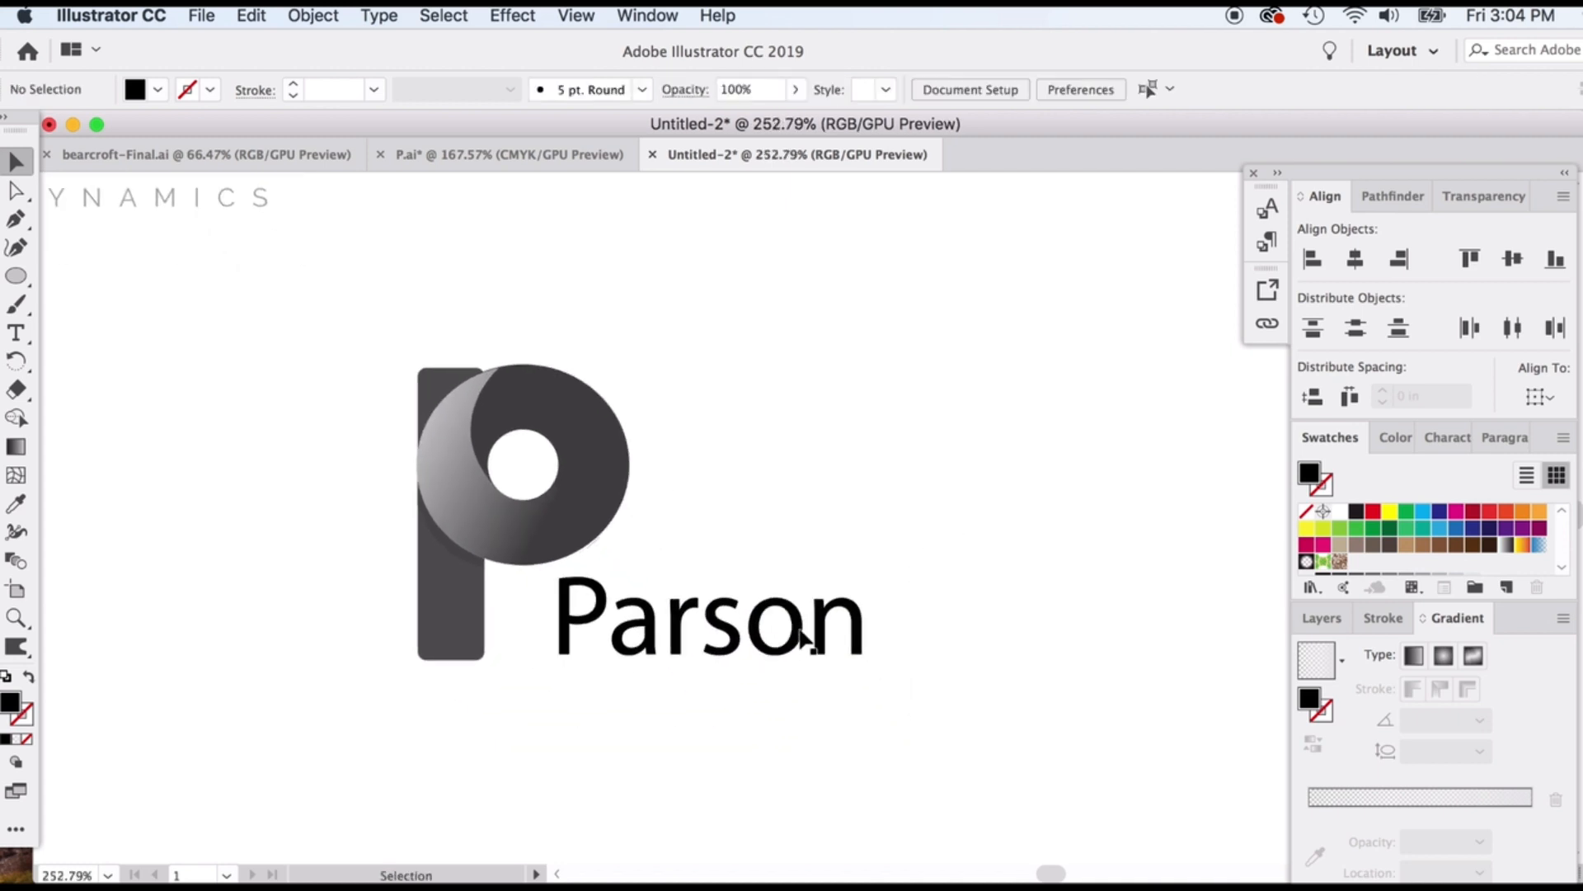